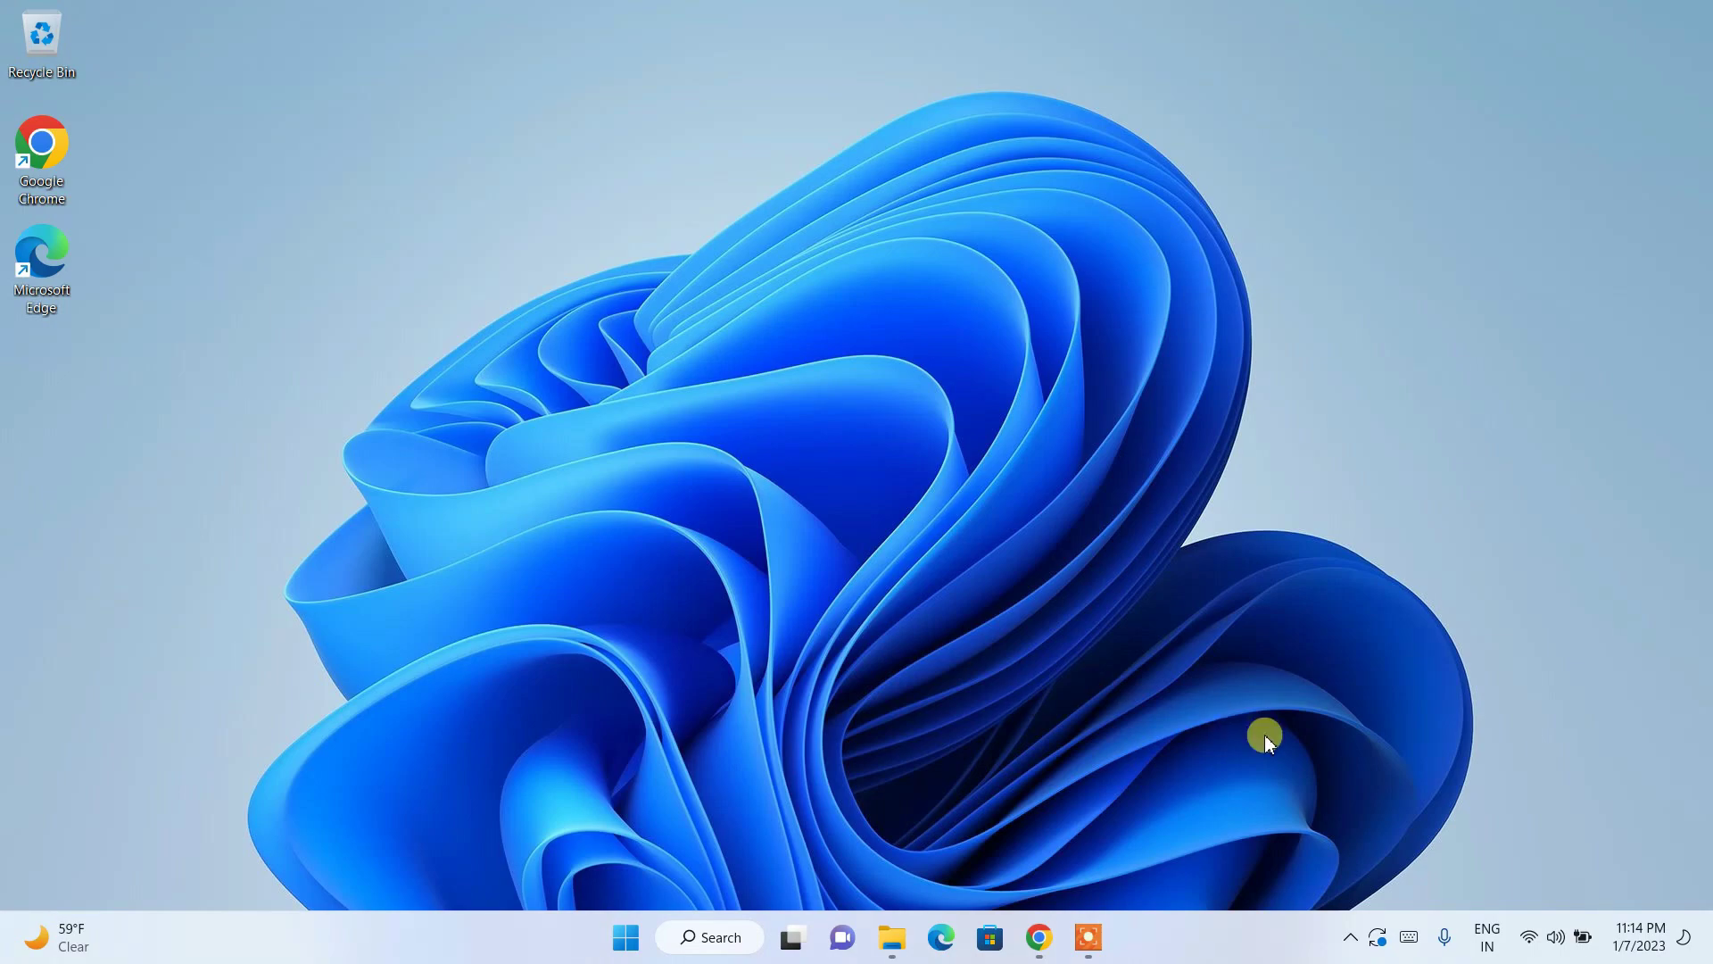
Search Google in Chrome for 'mingw compiler'.
{"action": "left_click", "coordinate": [1039, 938]}
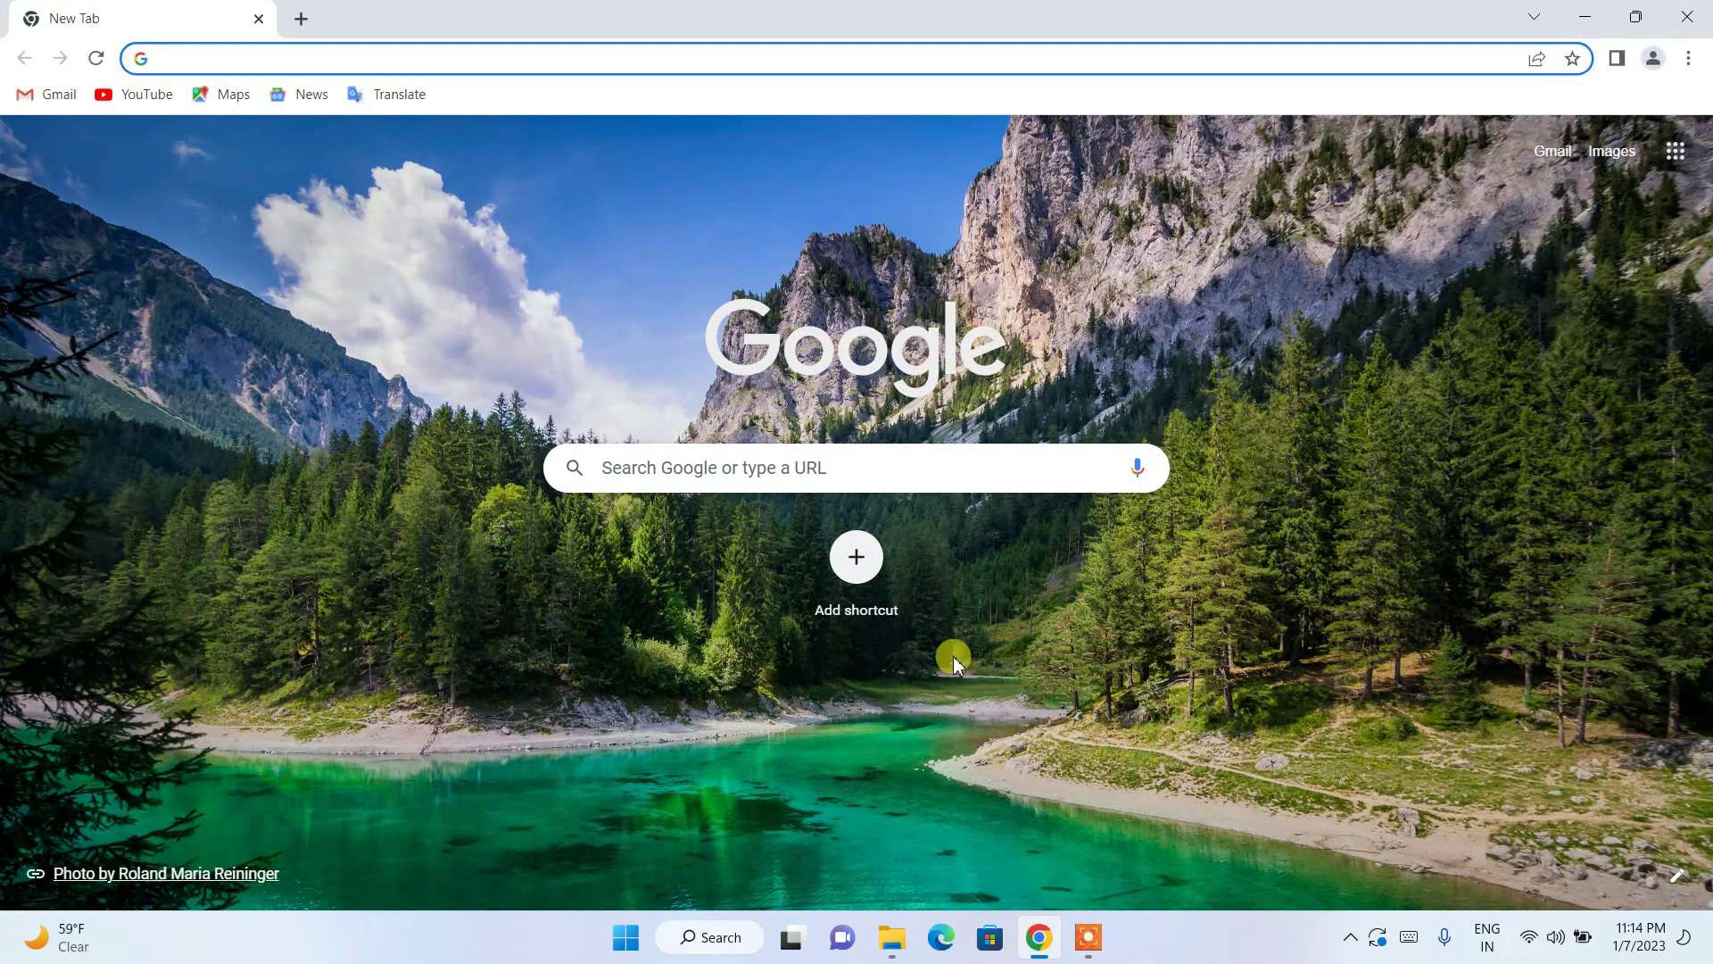
{"action": "left_click", "coordinate": [452, 59]}
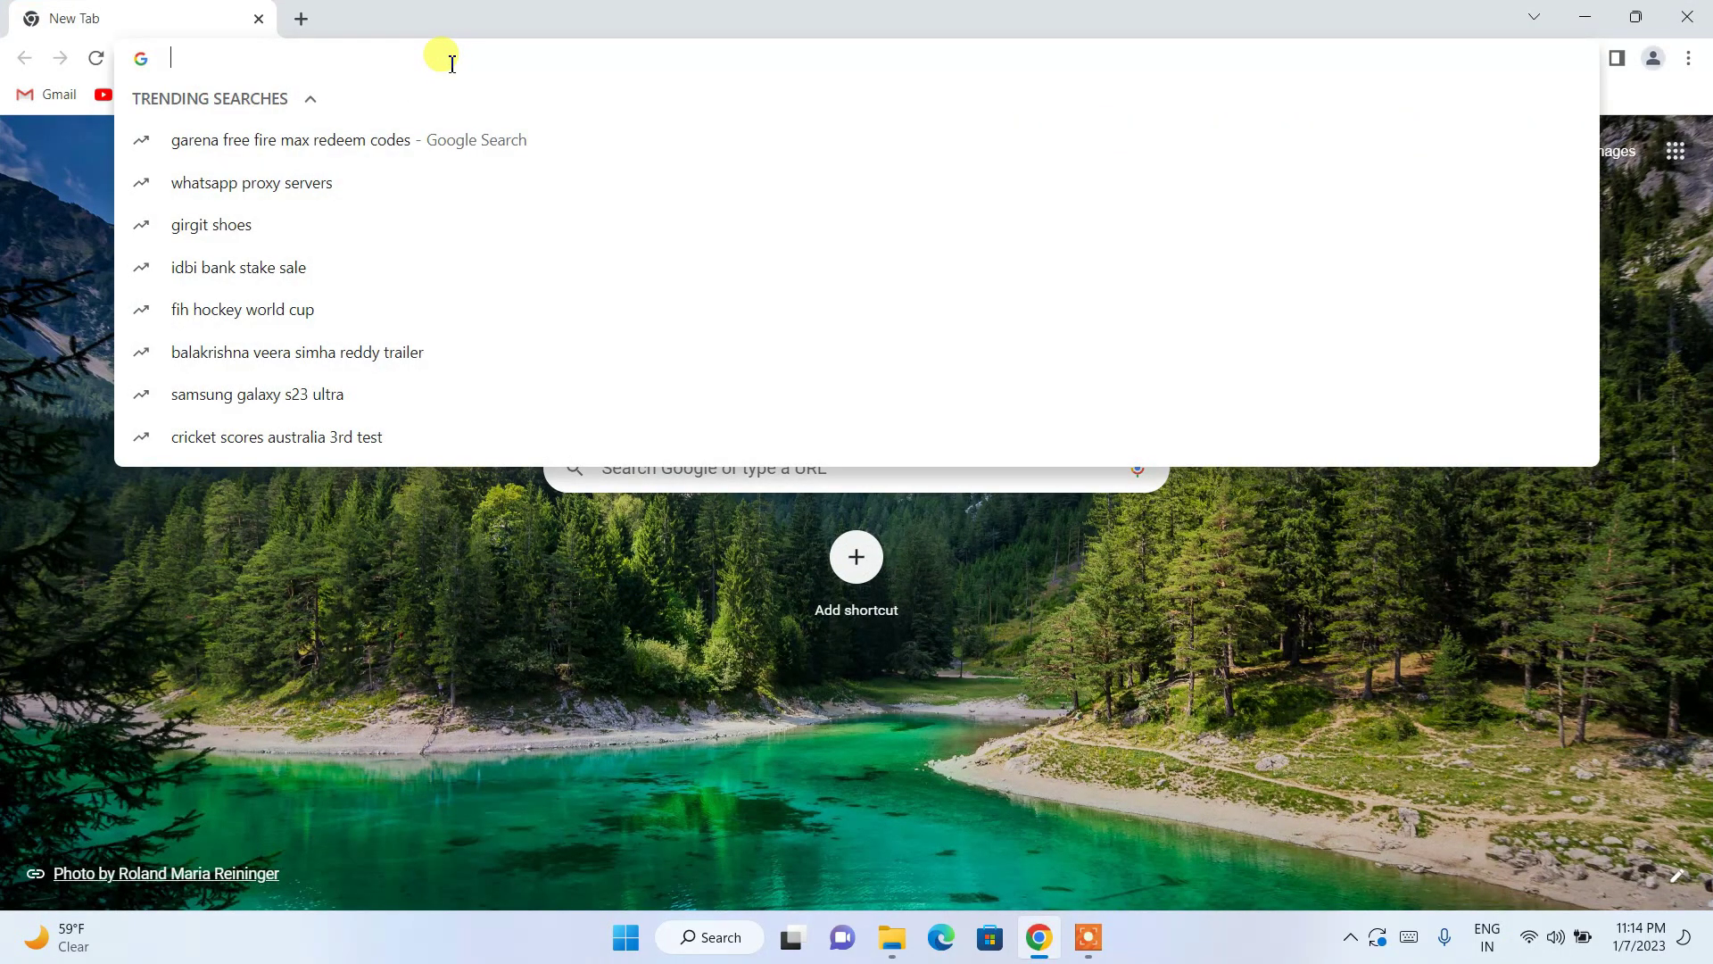
{"action": "type", "text": "mingw com"}
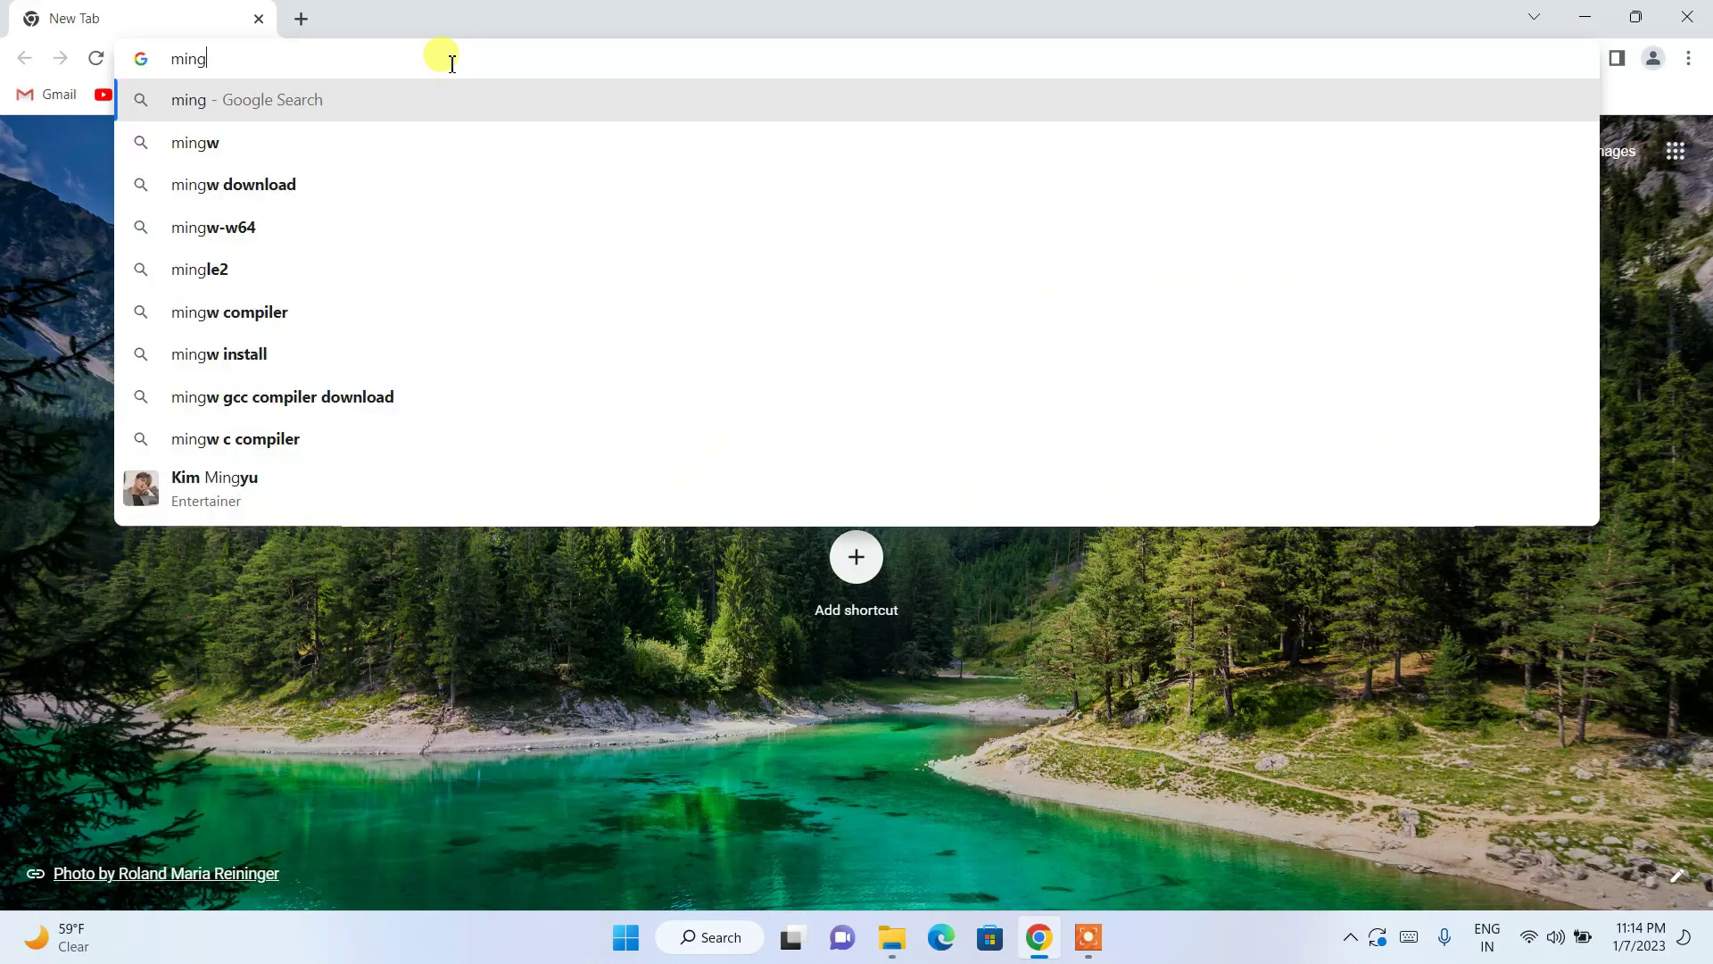
{"action": "key", "text": "Return"}
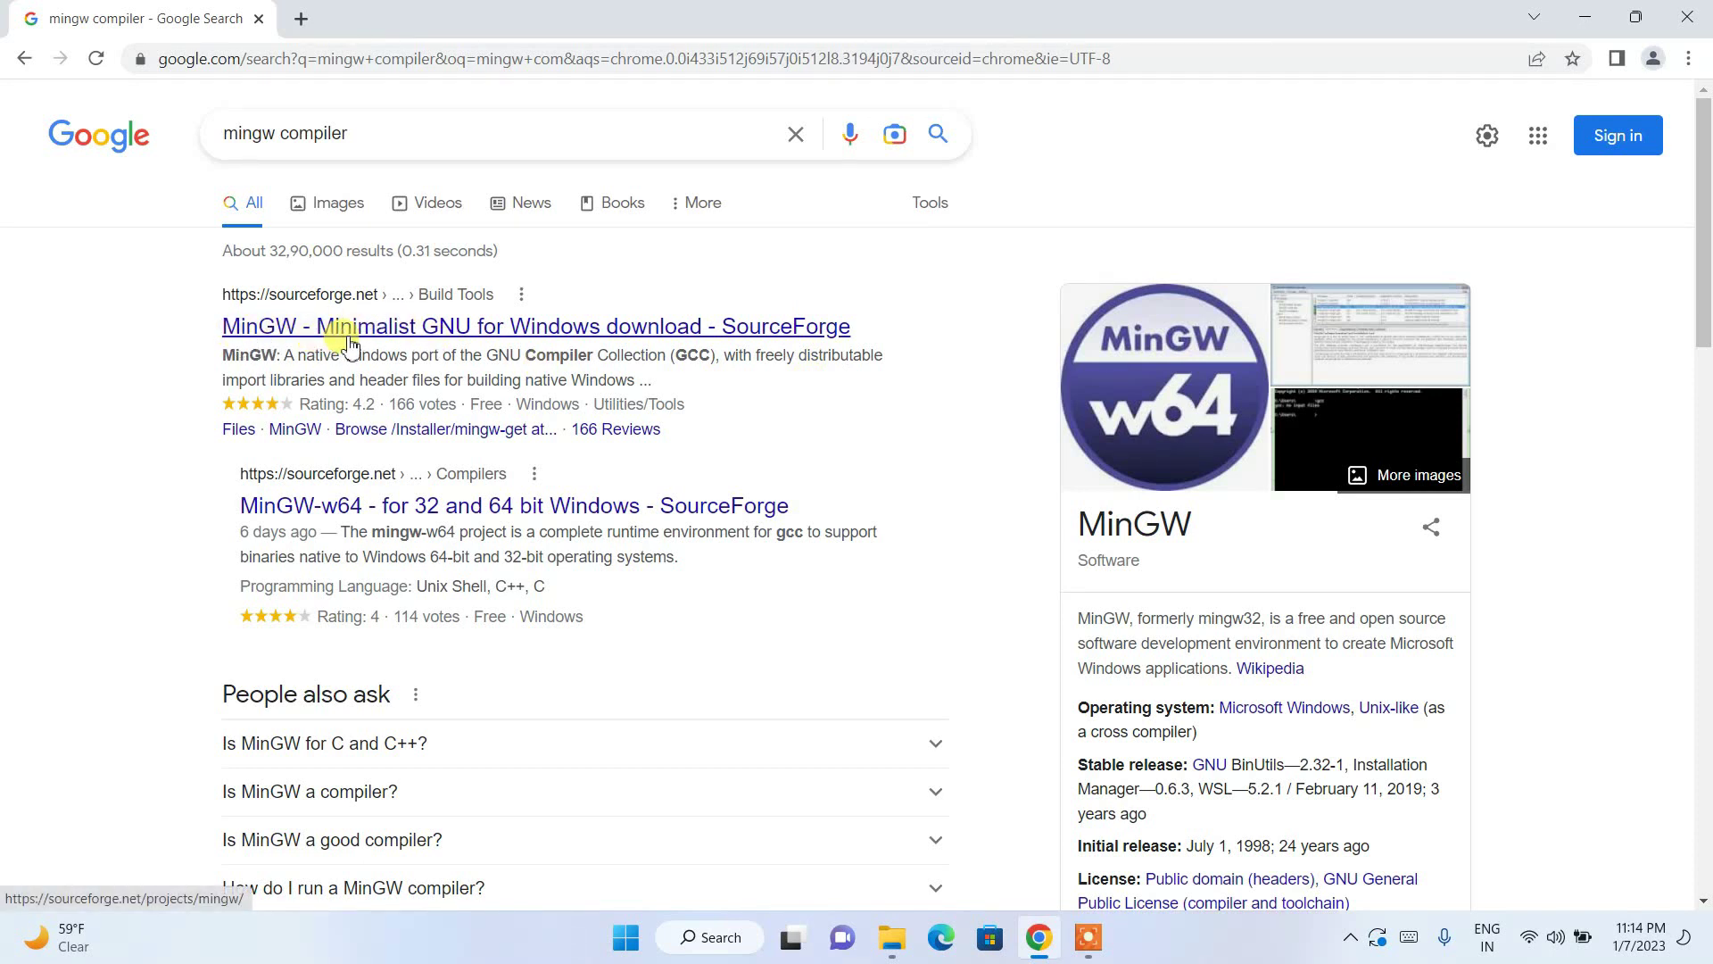
Download mingw-get-setup.exe from the SourceForge MinGW project page.
{"action": "left_click", "coordinate": [609, 327]}
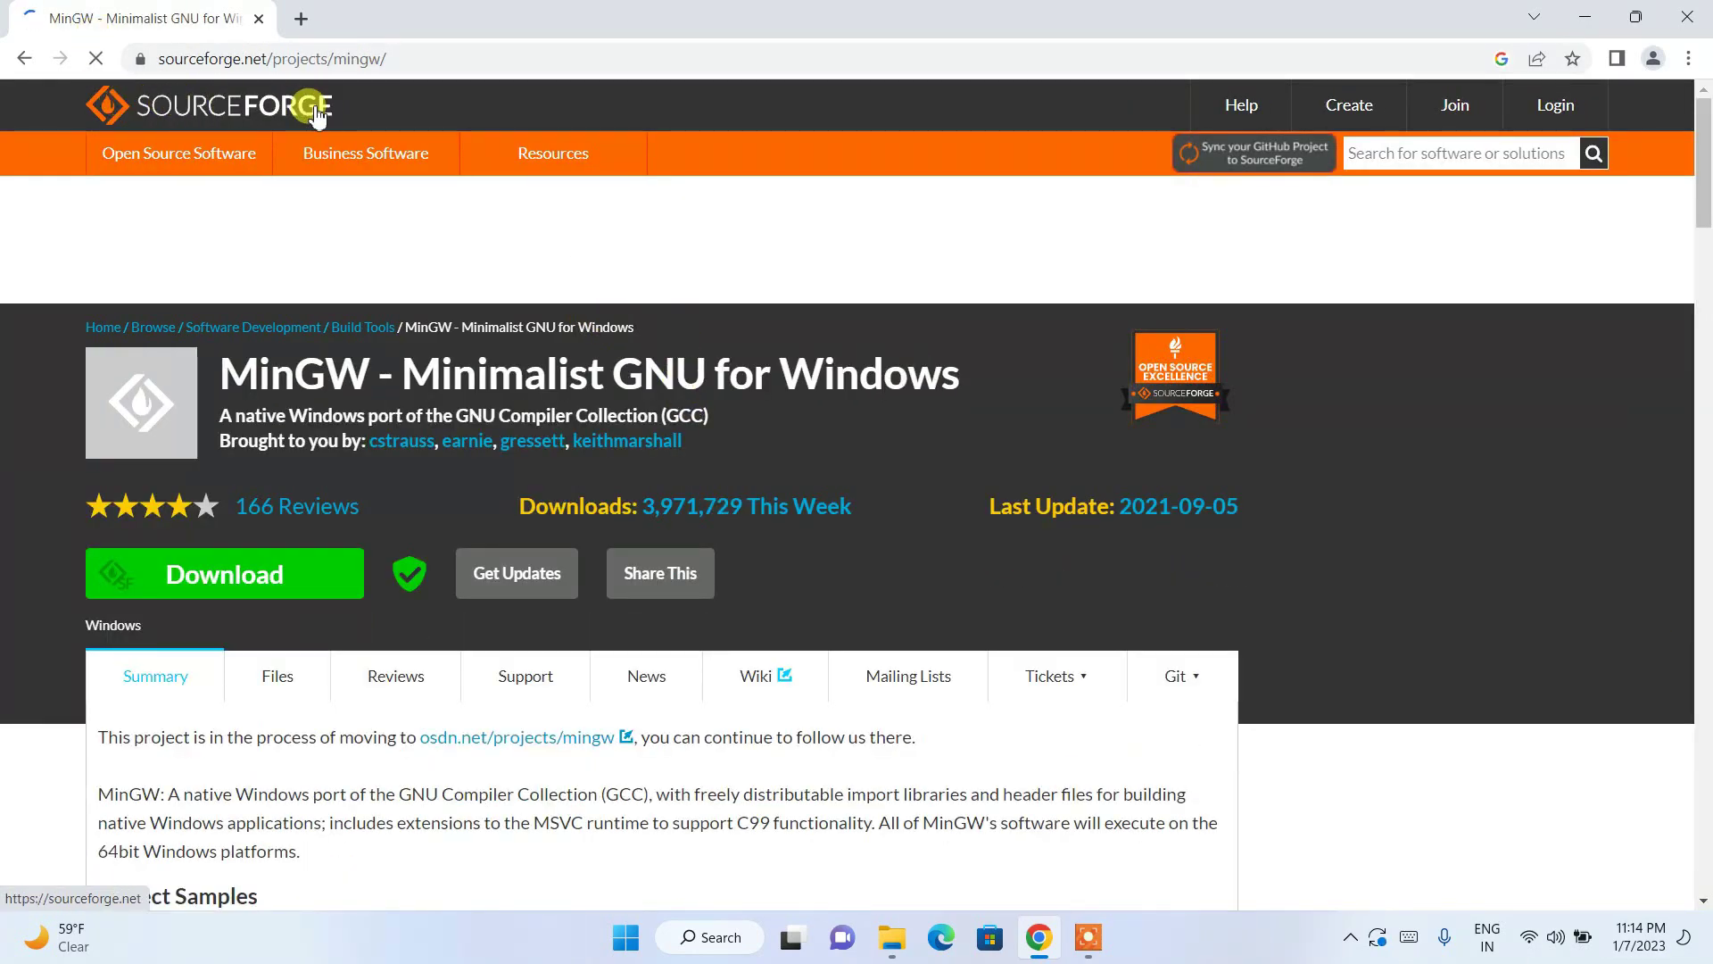
{"action": "left_click", "coordinate": [437, 58]}
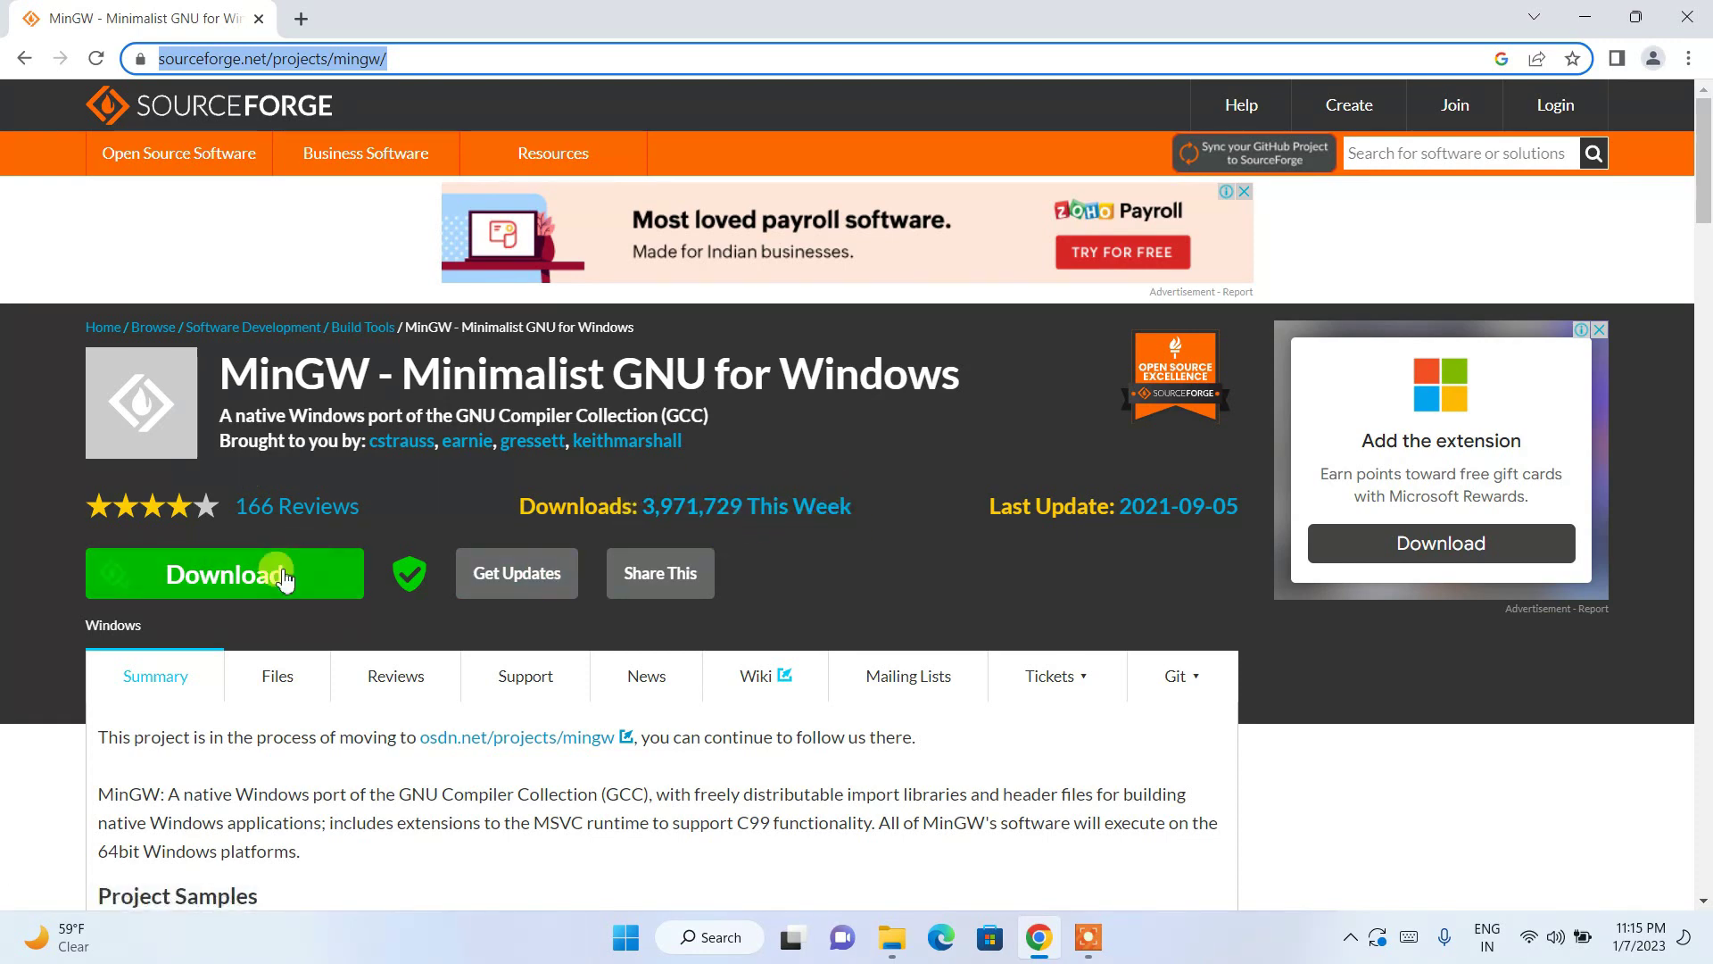
{"action": "left_click", "coordinate": [264, 576]}
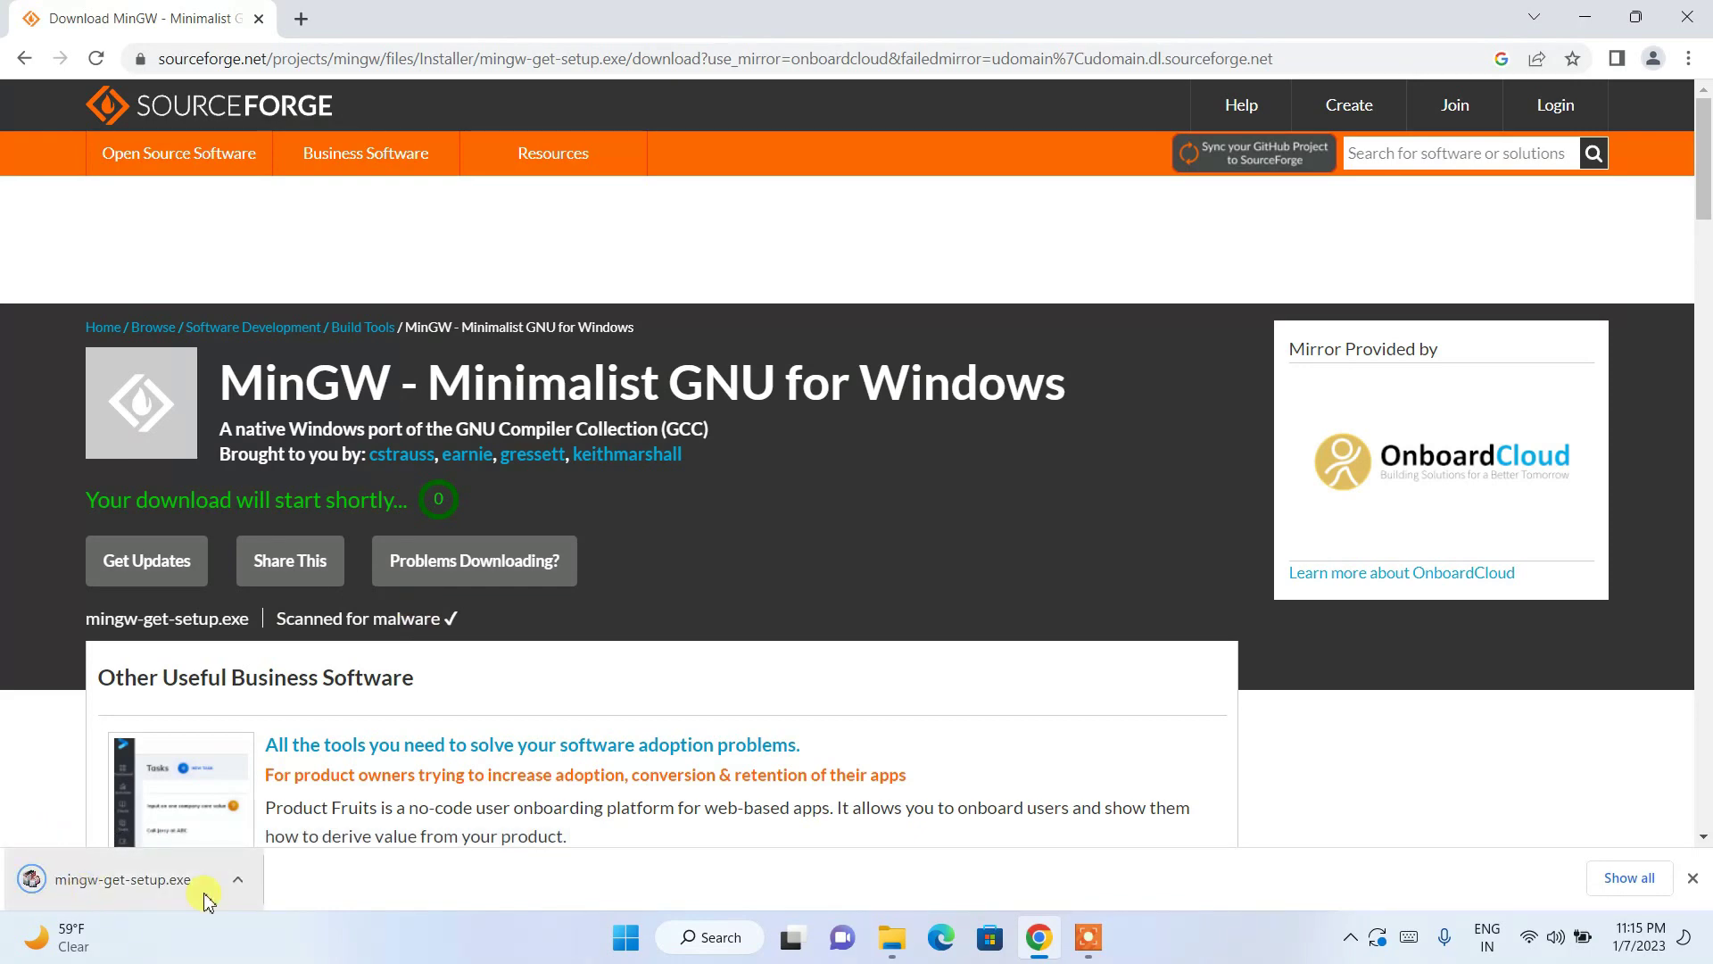
Run mingw-get-setup.exe and install the manager into C:\MinGW, fetching its package catalogue.
{"action": "left_click", "coordinate": [123, 884]}
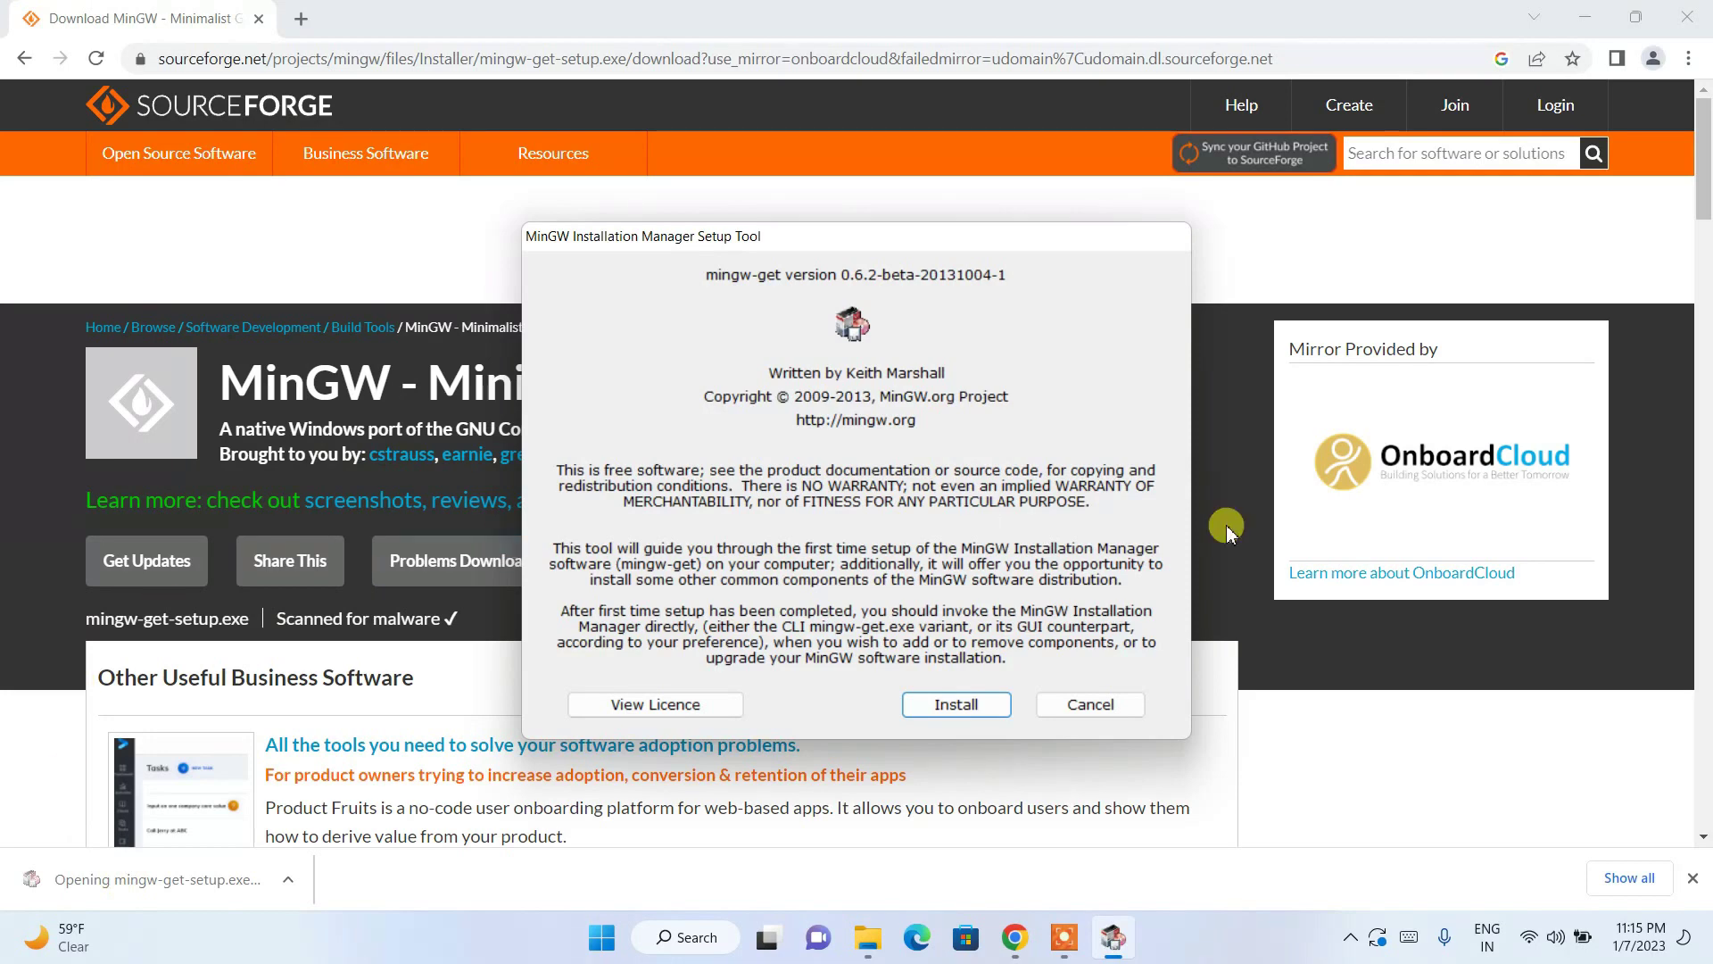
{"action": "left_click", "coordinate": [1585, 17]}
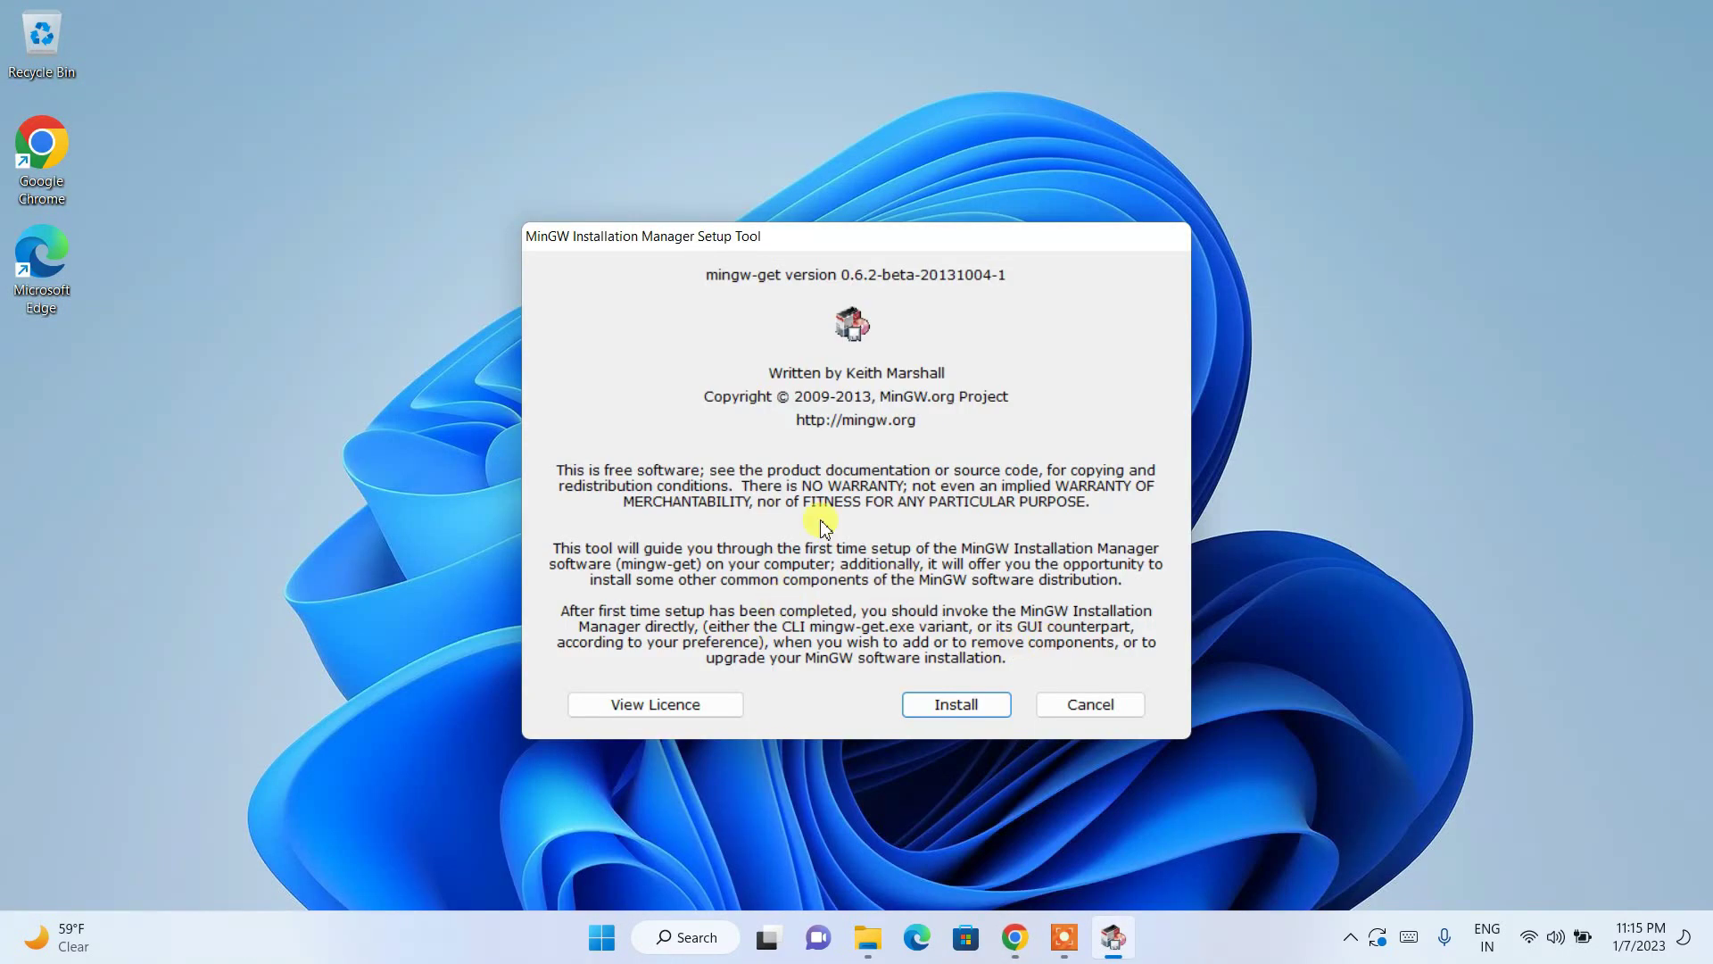
{"action": "left_click", "coordinate": [956, 704]}
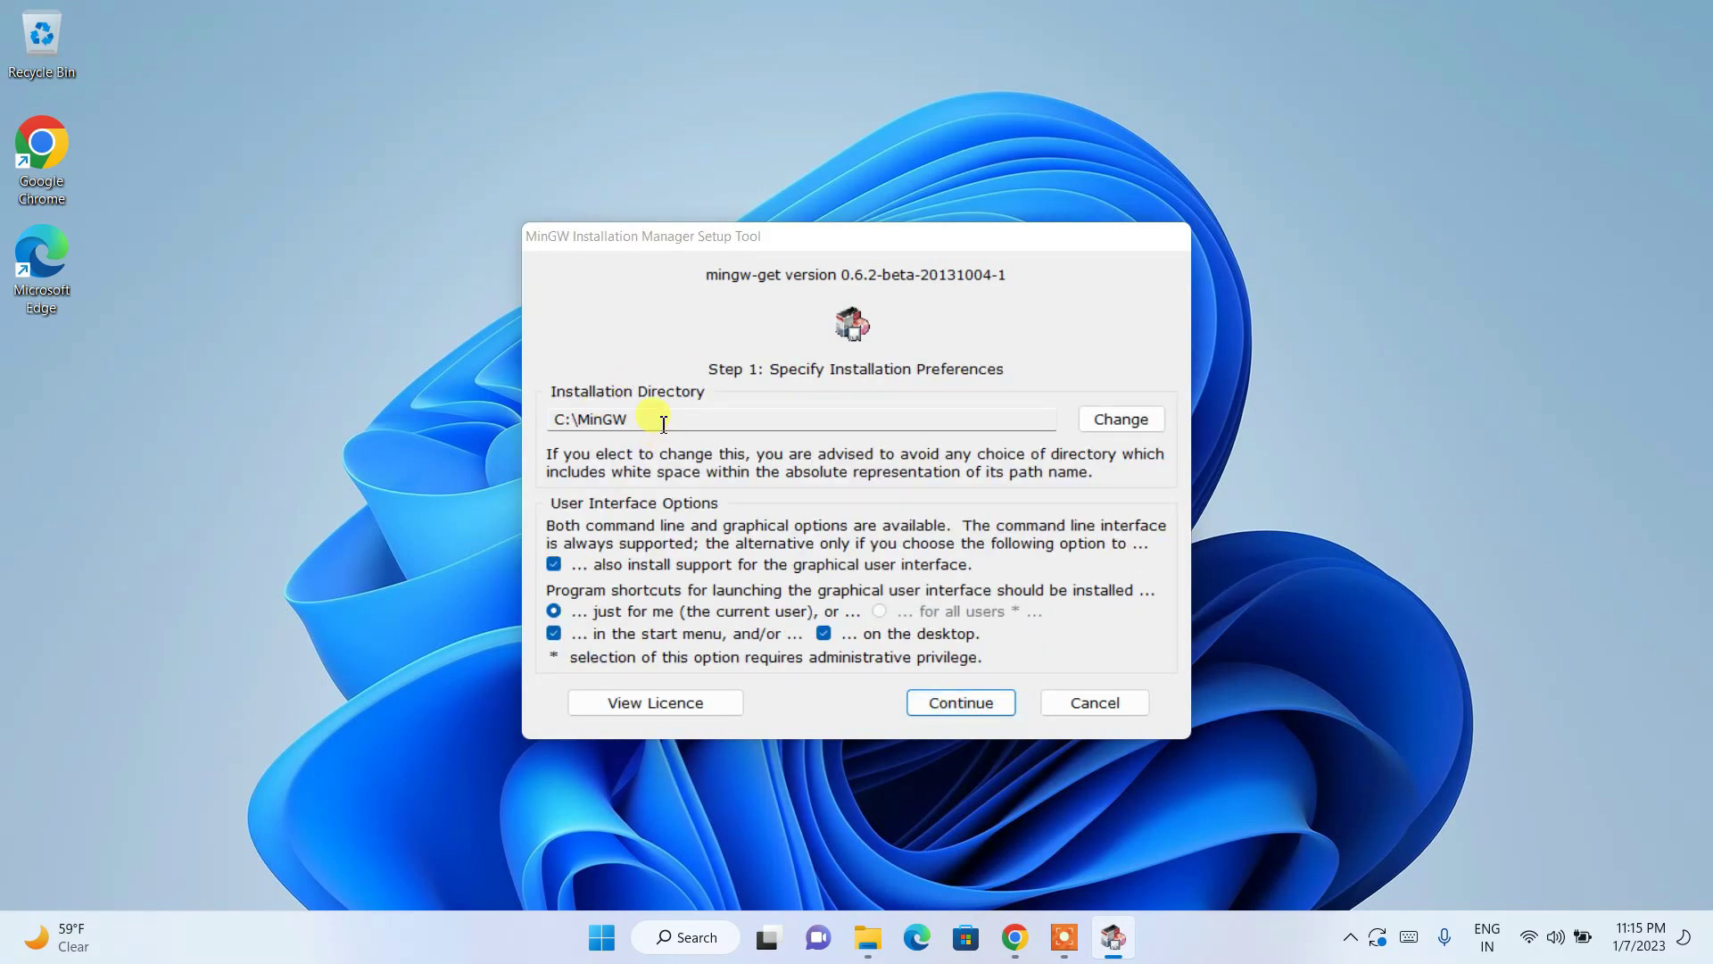
{"action": "left_click_drag", "start_coordinate": [650, 421], "coordinate": [482, 420]}
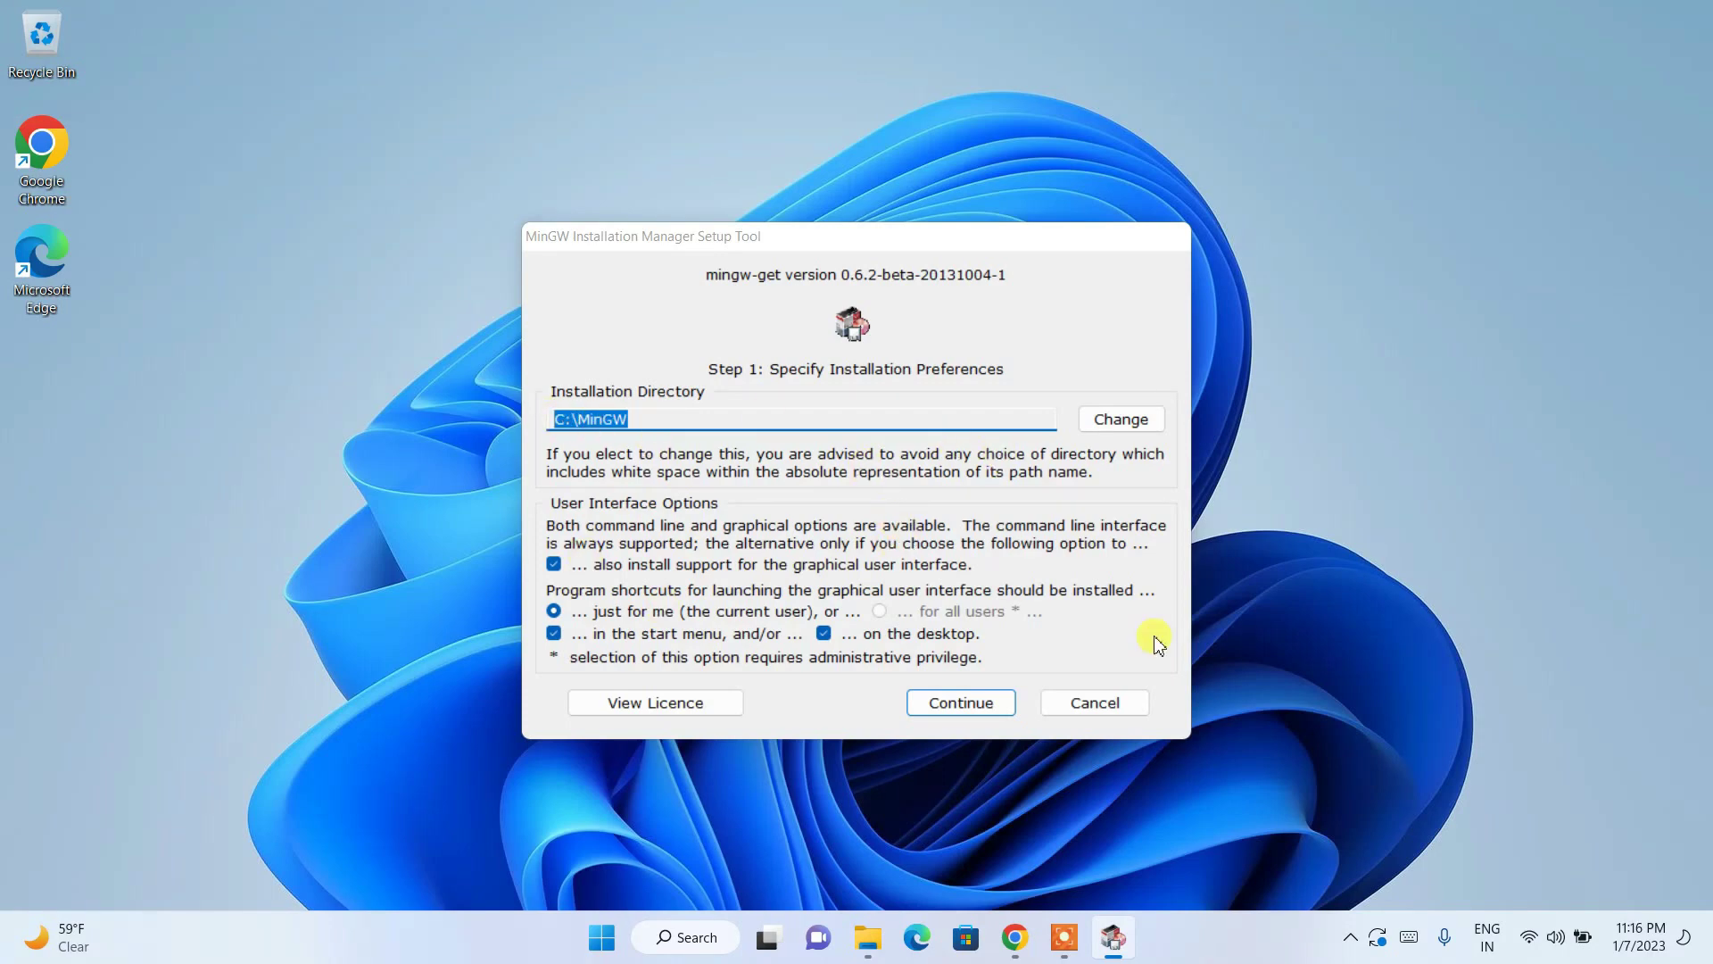
{"action": "left_click", "coordinate": [958, 703]}
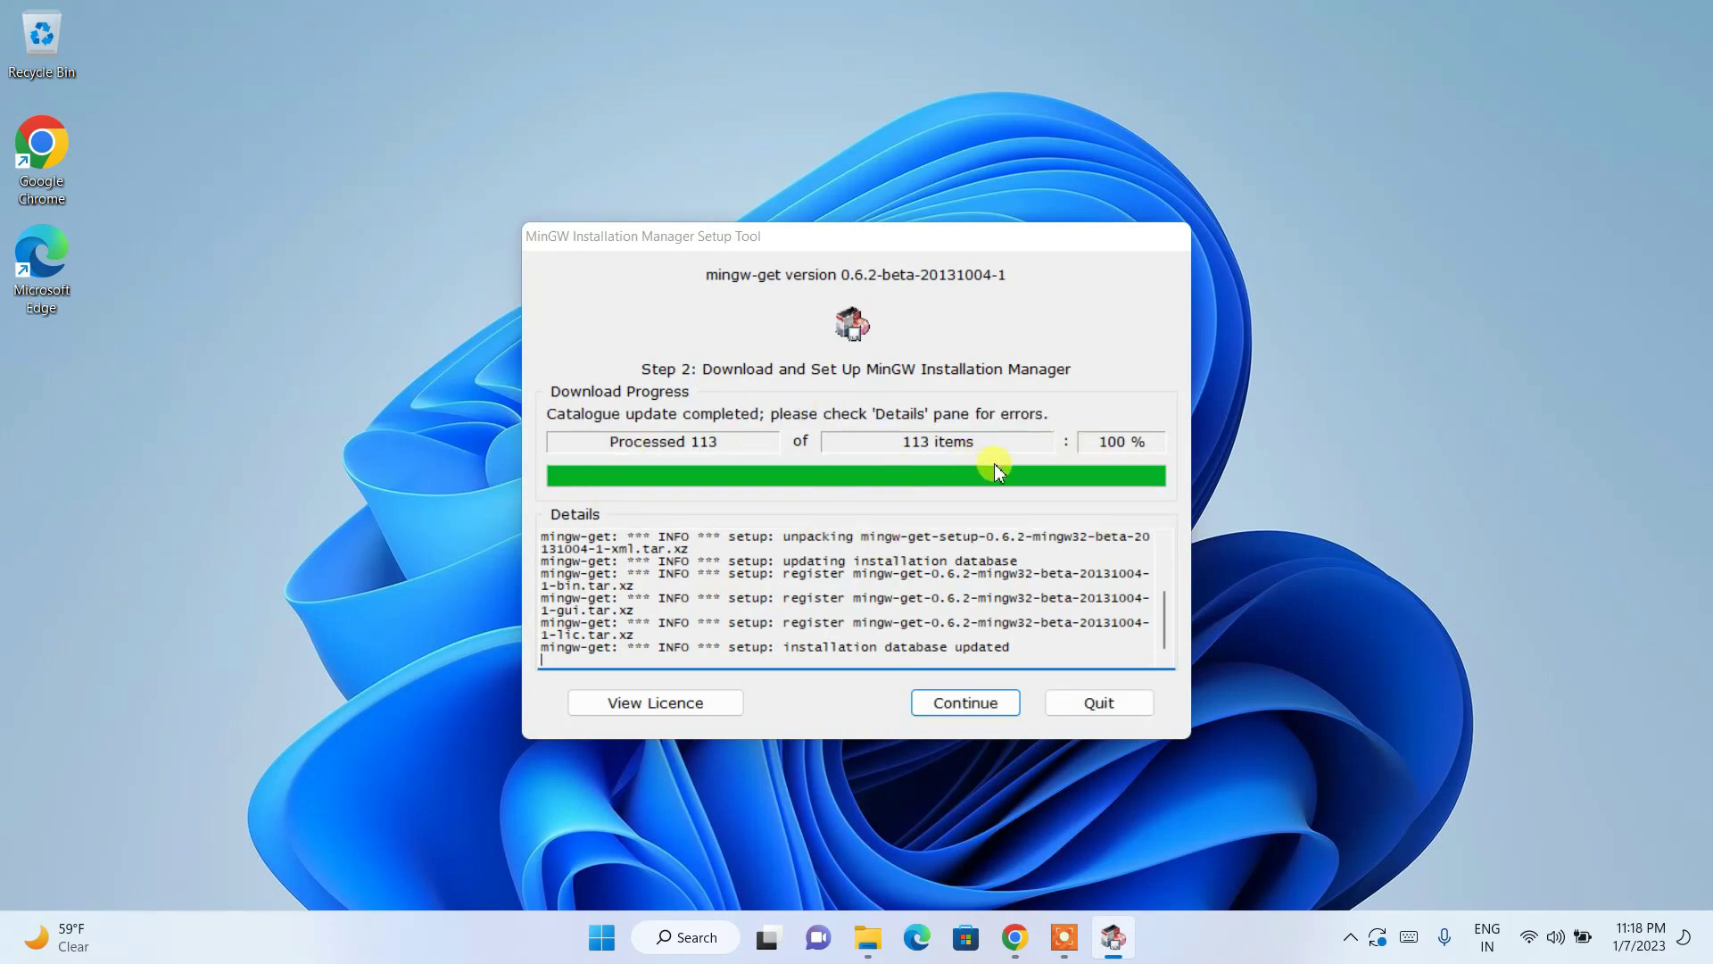
Open the Installation Manager and mark mingw-developer-toolkit, mingw32-base and mingw32-gcc-ada for installation.
{"action": "left_click", "coordinate": [946, 705]}
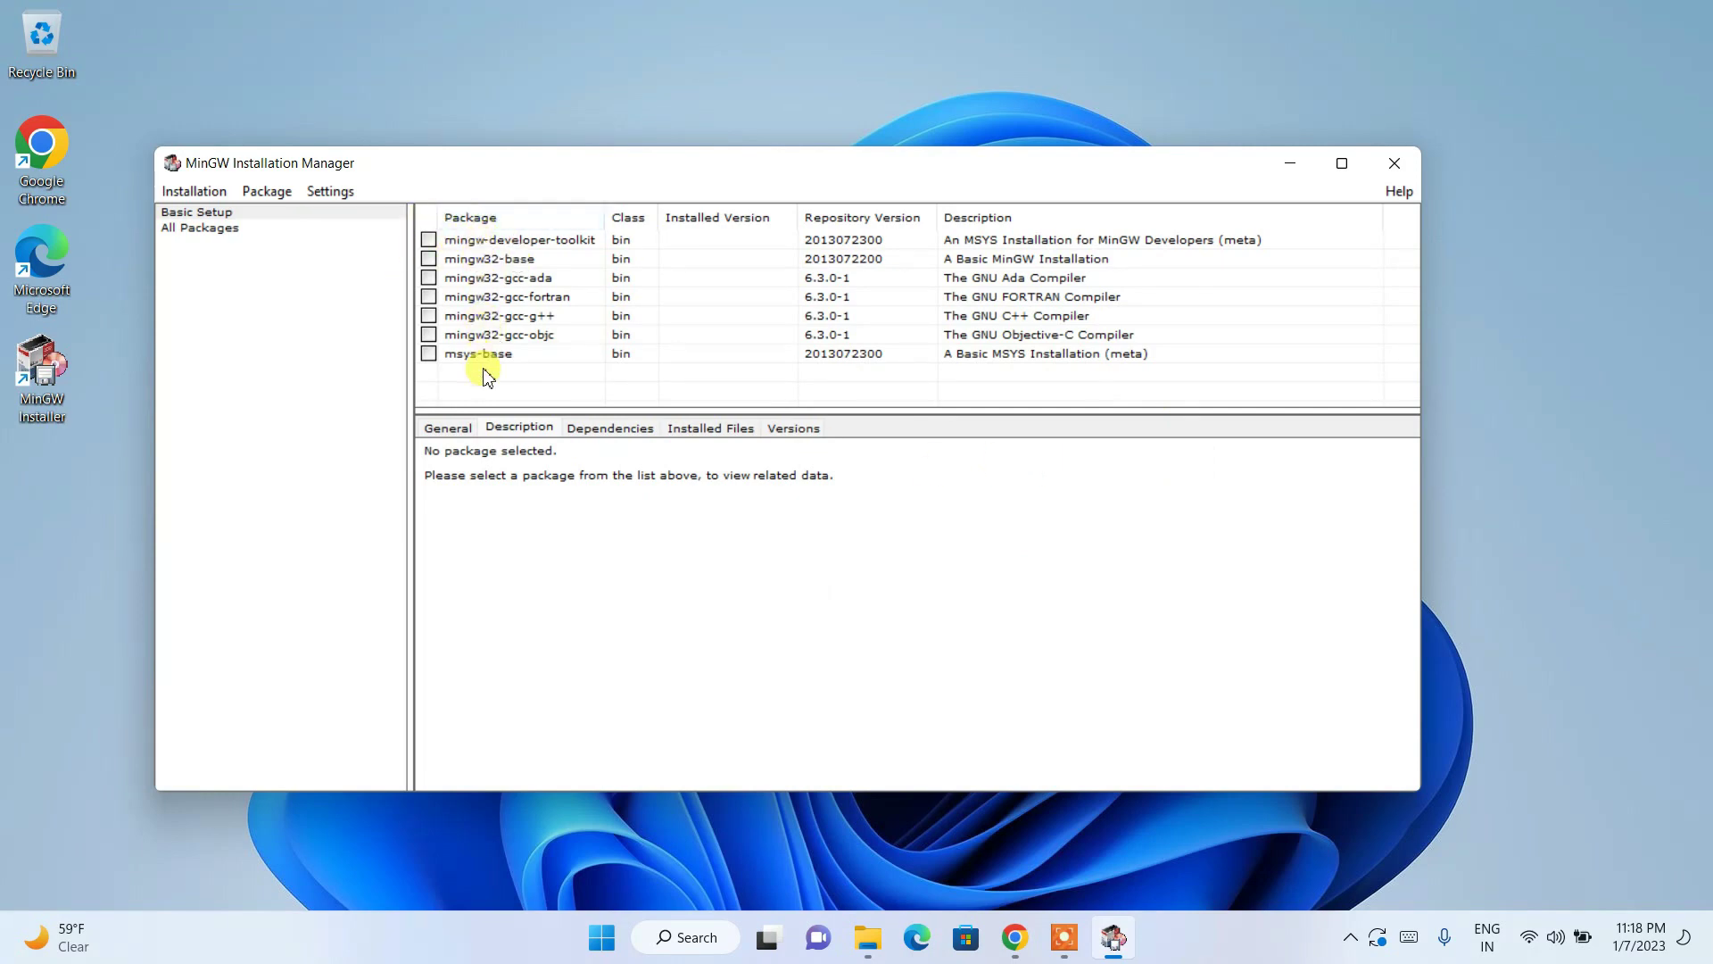
{"action": "left_click", "coordinate": [429, 243]}
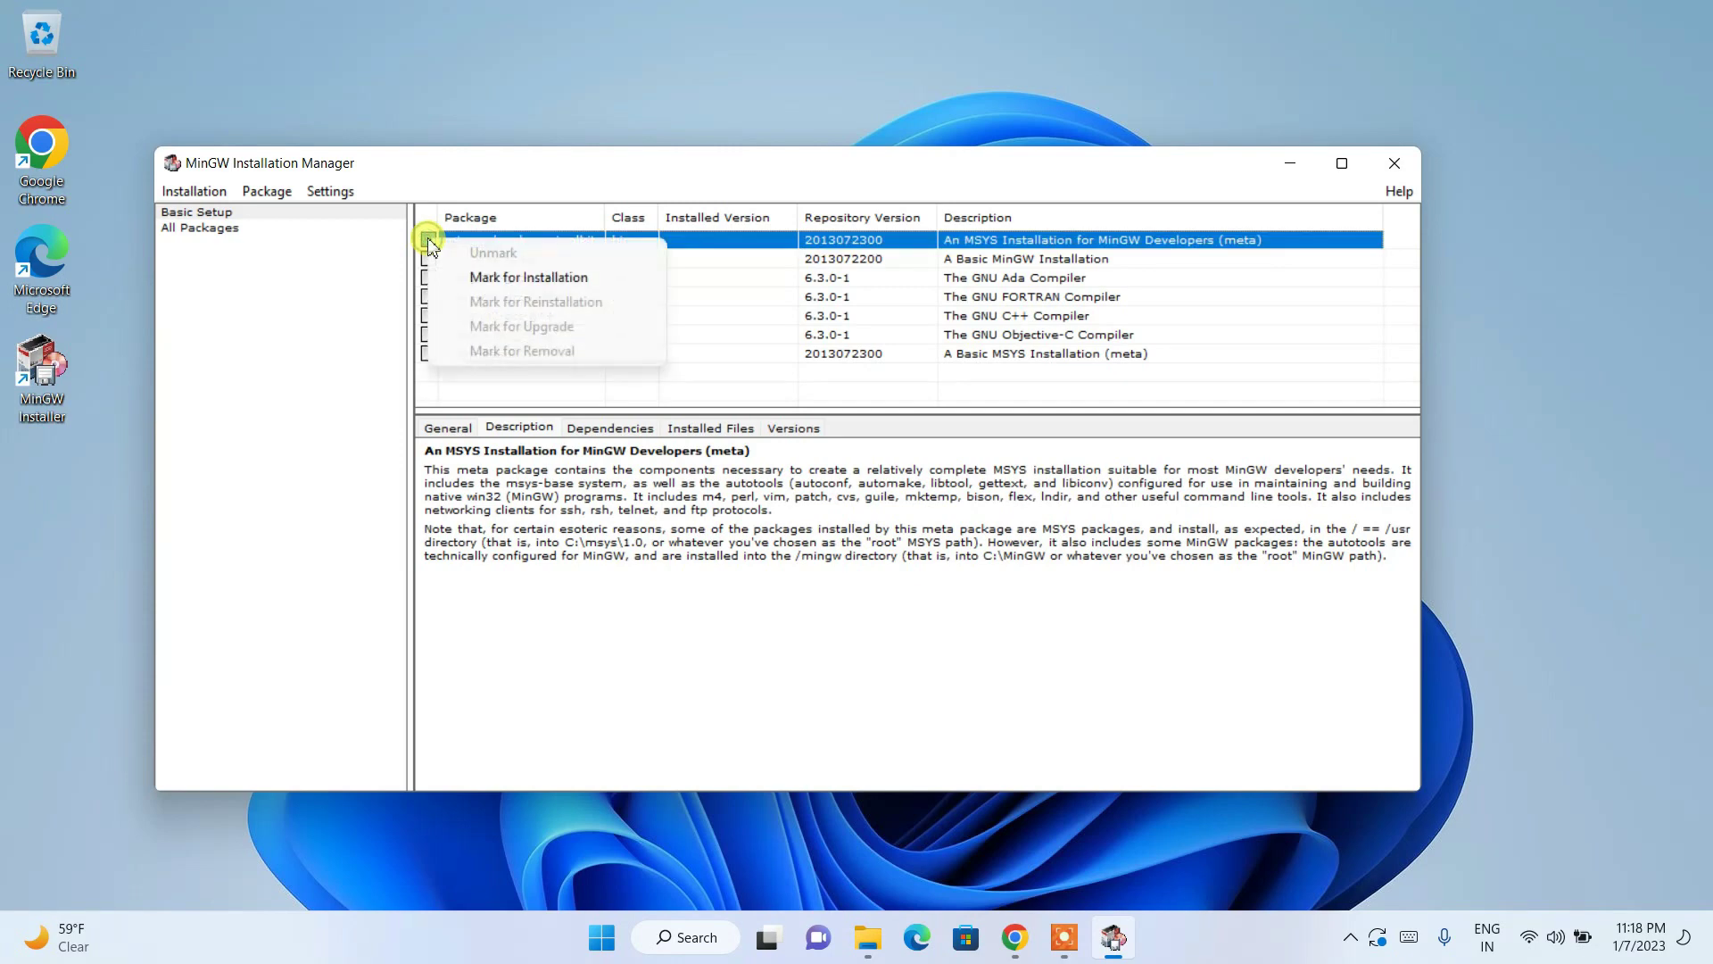
{"action": "left_click", "coordinate": [508, 279]}
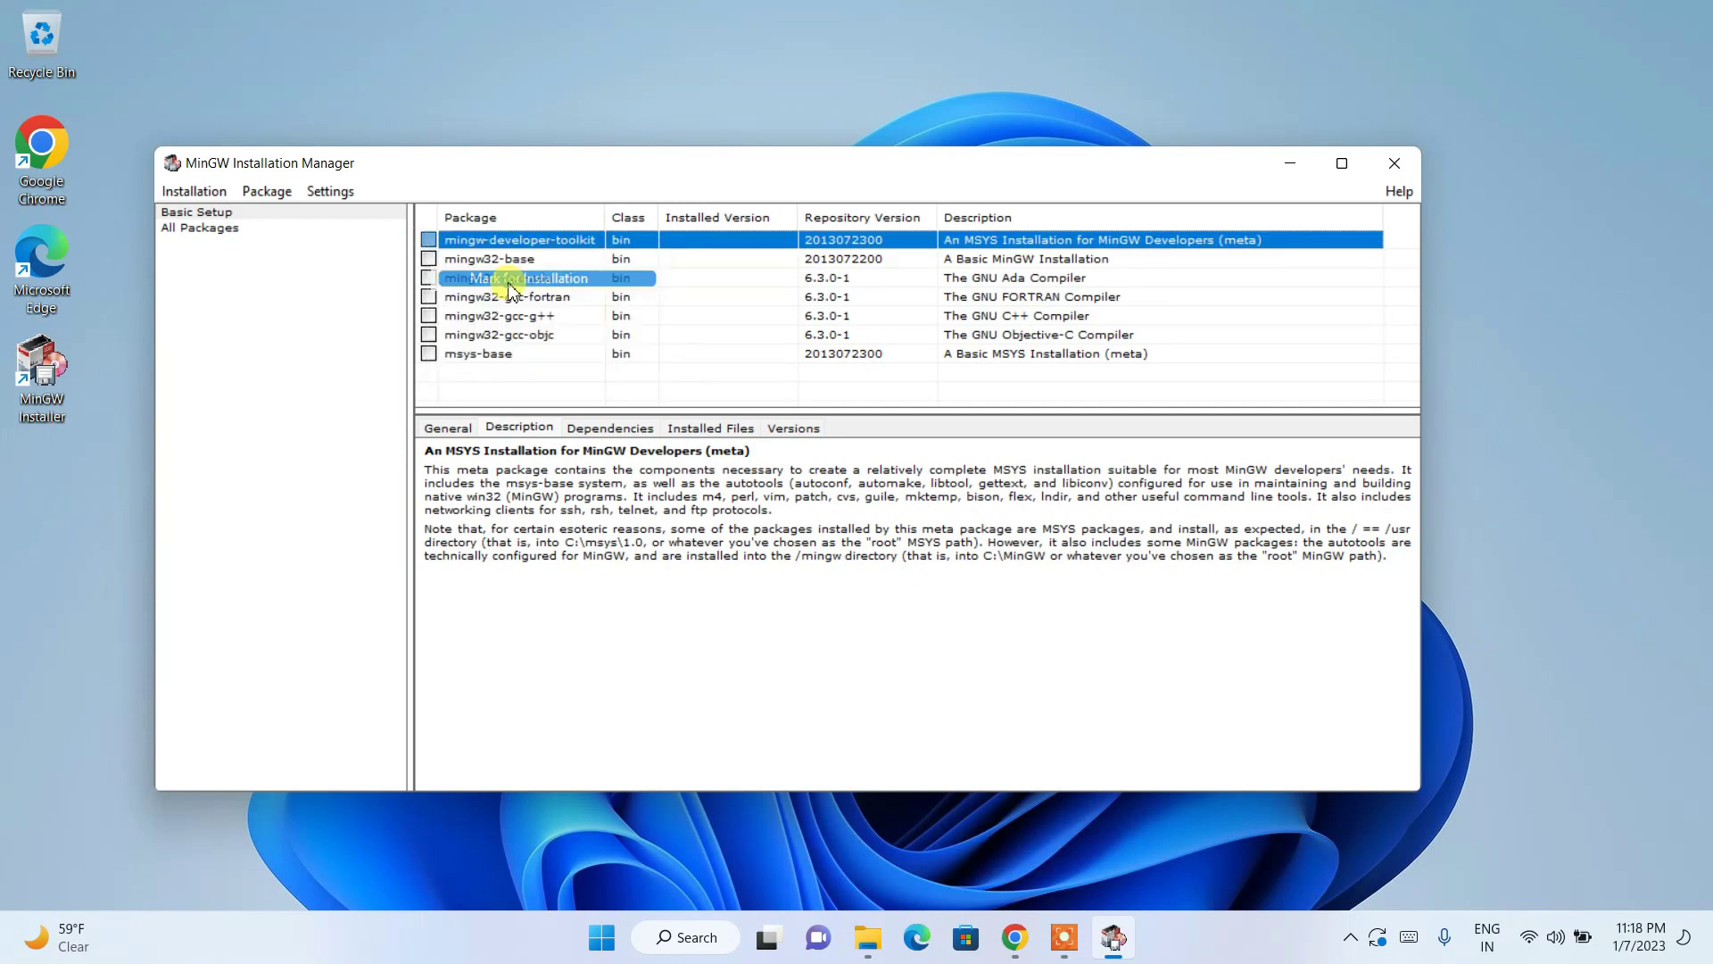
{"action": "left_click", "coordinate": [429, 261]}
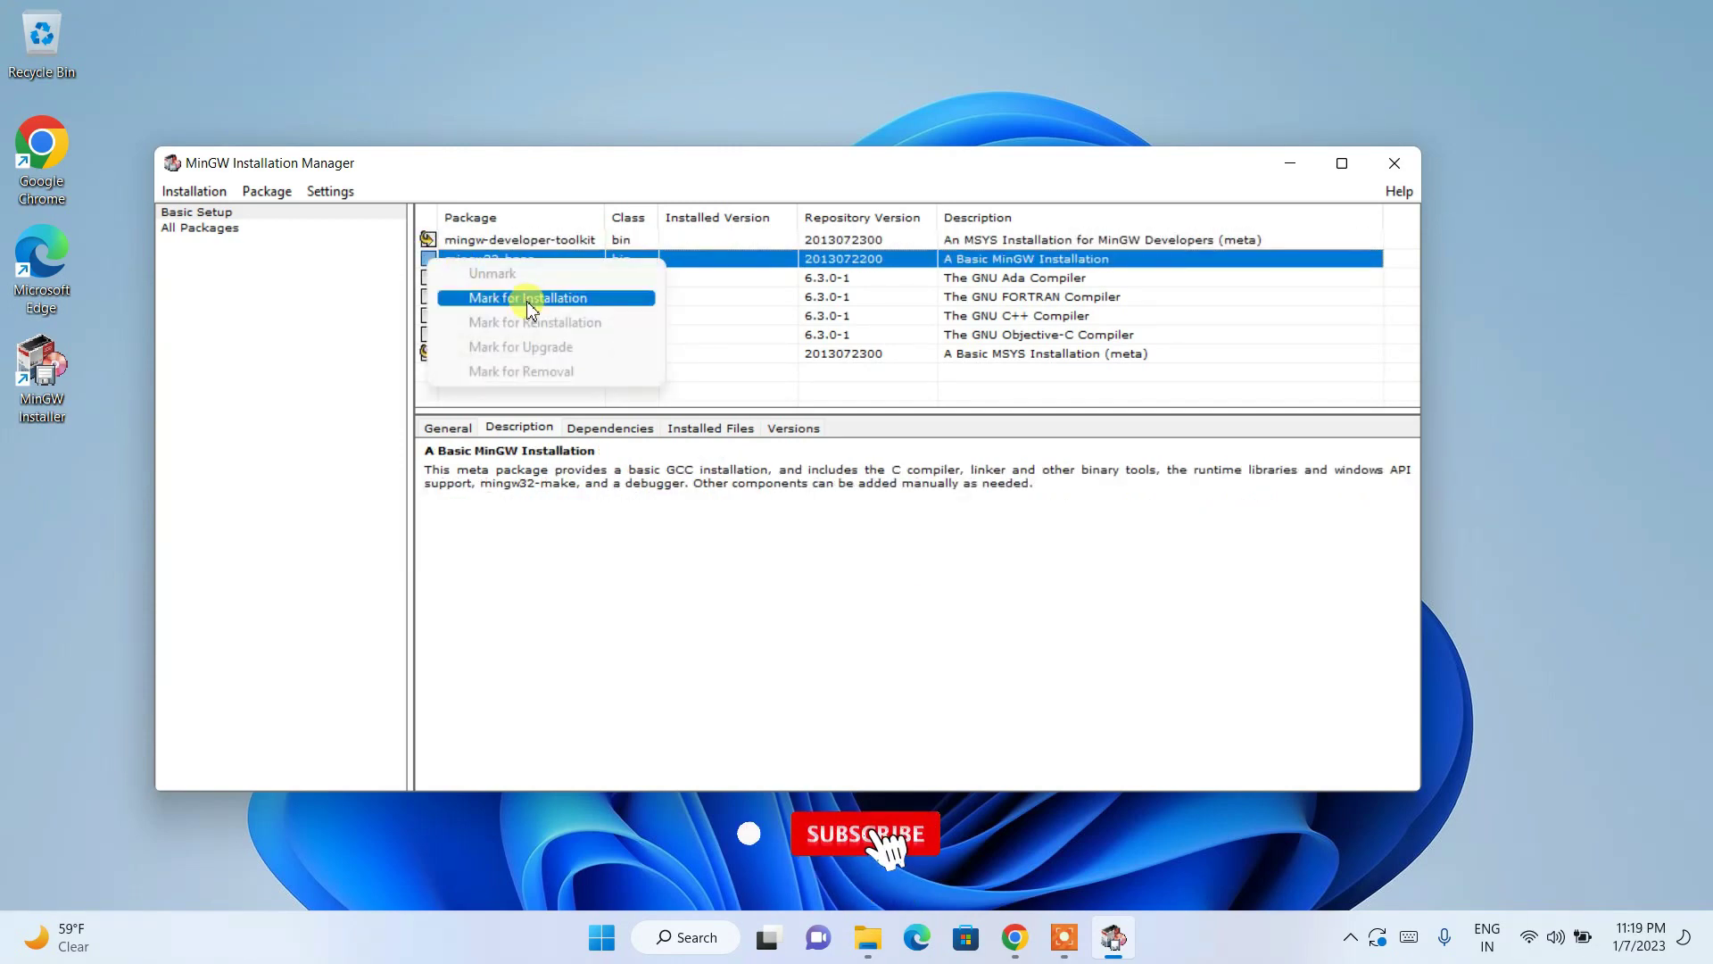
{"action": "left_click", "coordinate": [449, 295]}
{"action": "left_click", "coordinate": [430, 278]}
{"action": "left_click", "coordinate": [427, 306]}
Mark mingw32-gcc-fortran, mingw32-gcc-g++ and mingw32-gcc-objc for installation.
{"action": "left_click", "coordinate": [429, 298]}
{"action": "left_click", "coordinate": [505, 332]}
{"action": "left_click", "coordinate": [429, 317]}
{"action": "left_click", "coordinate": [505, 350]}
{"action": "left_click", "coordinate": [429, 335]}
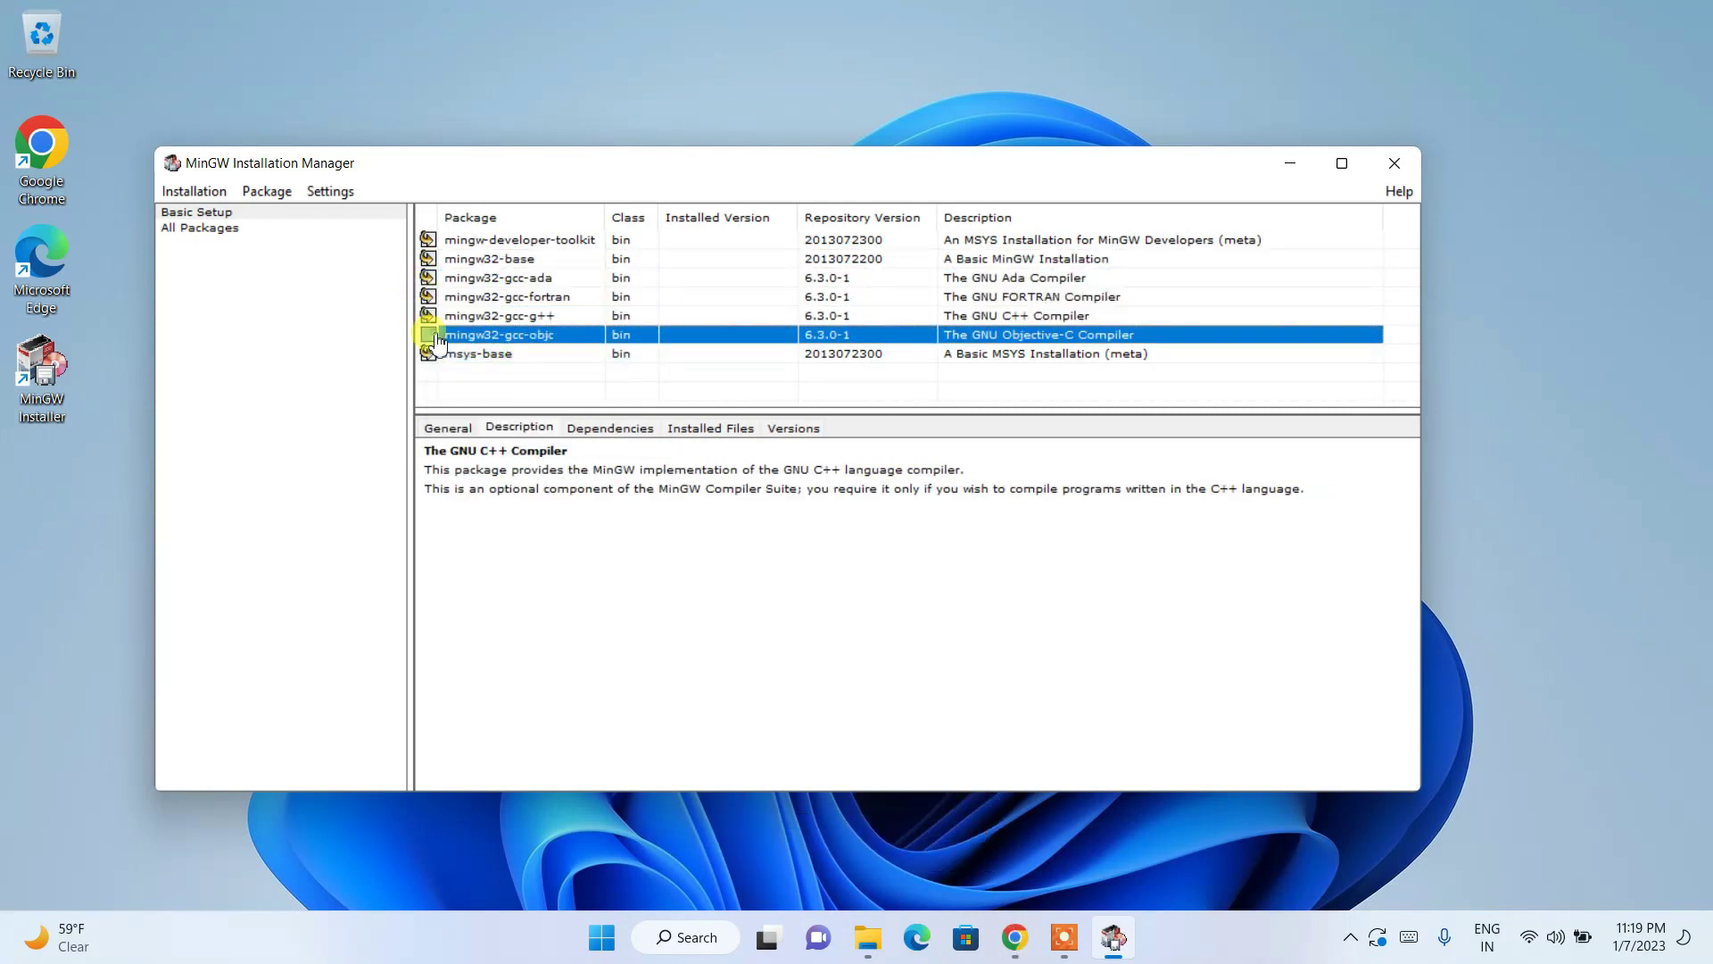
{"action": "left_click", "coordinate": [531, 372]}
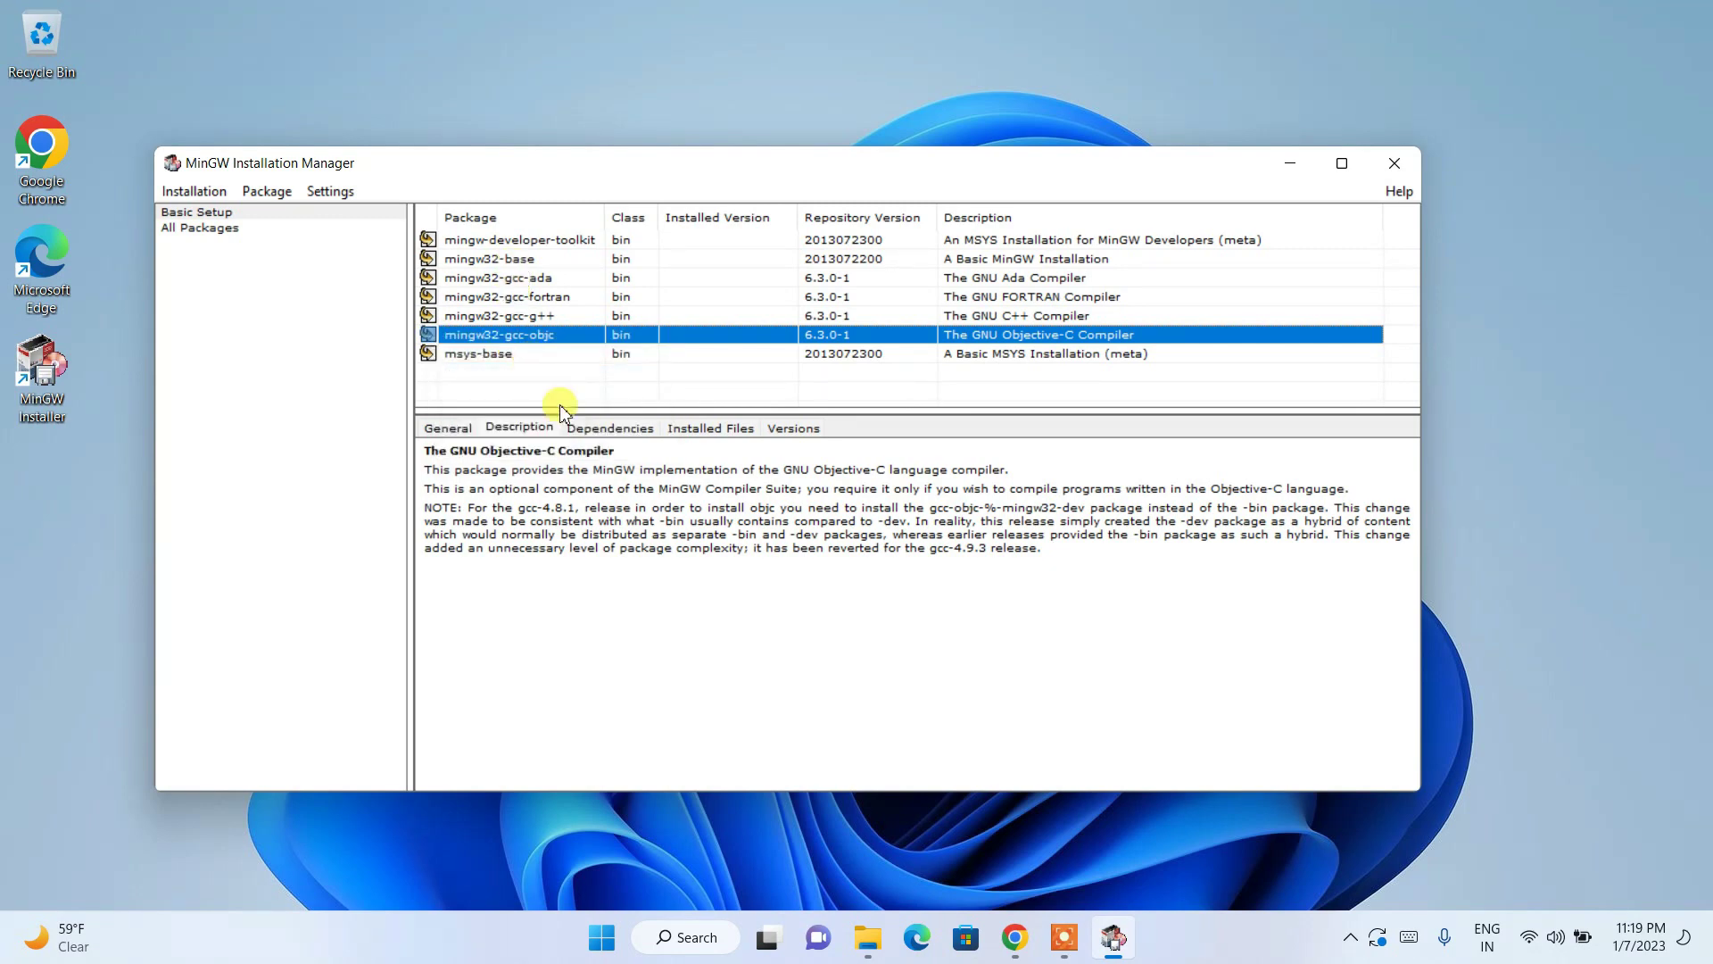
{"action": "left_click", "coordinate": [181, 193]}
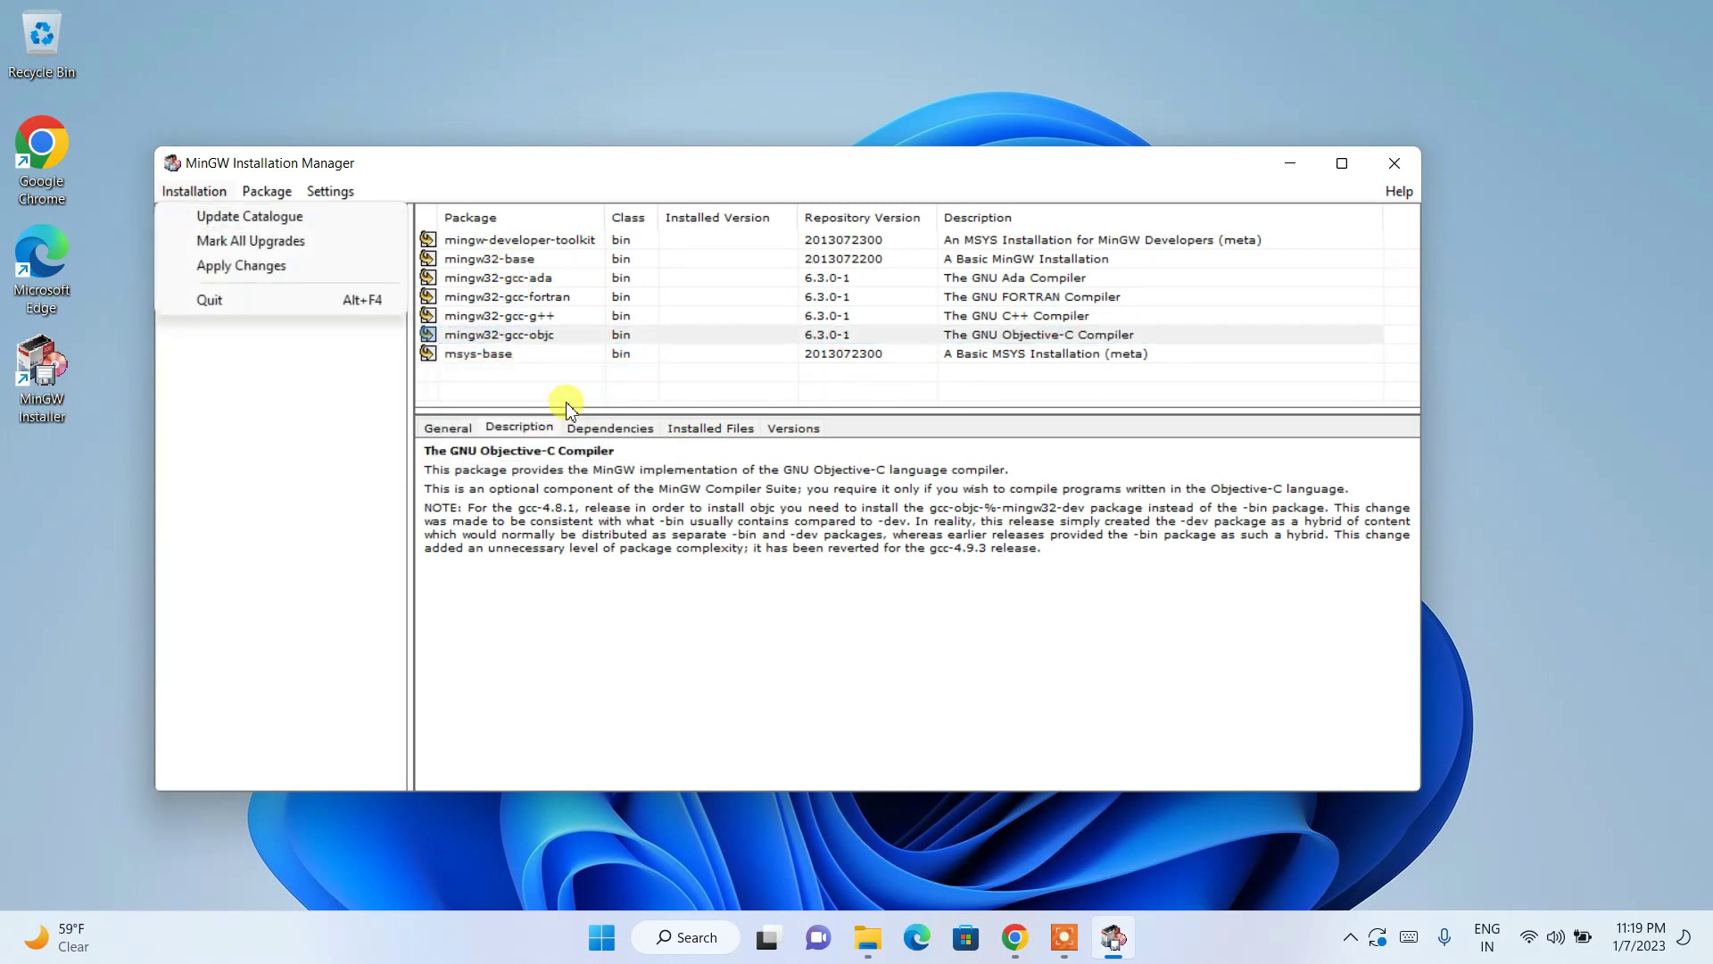
Apply the scheduled Basic Setup package installs, then close the Installation Manager.
{"action": "left_click", "coordinate": [236, 268]}
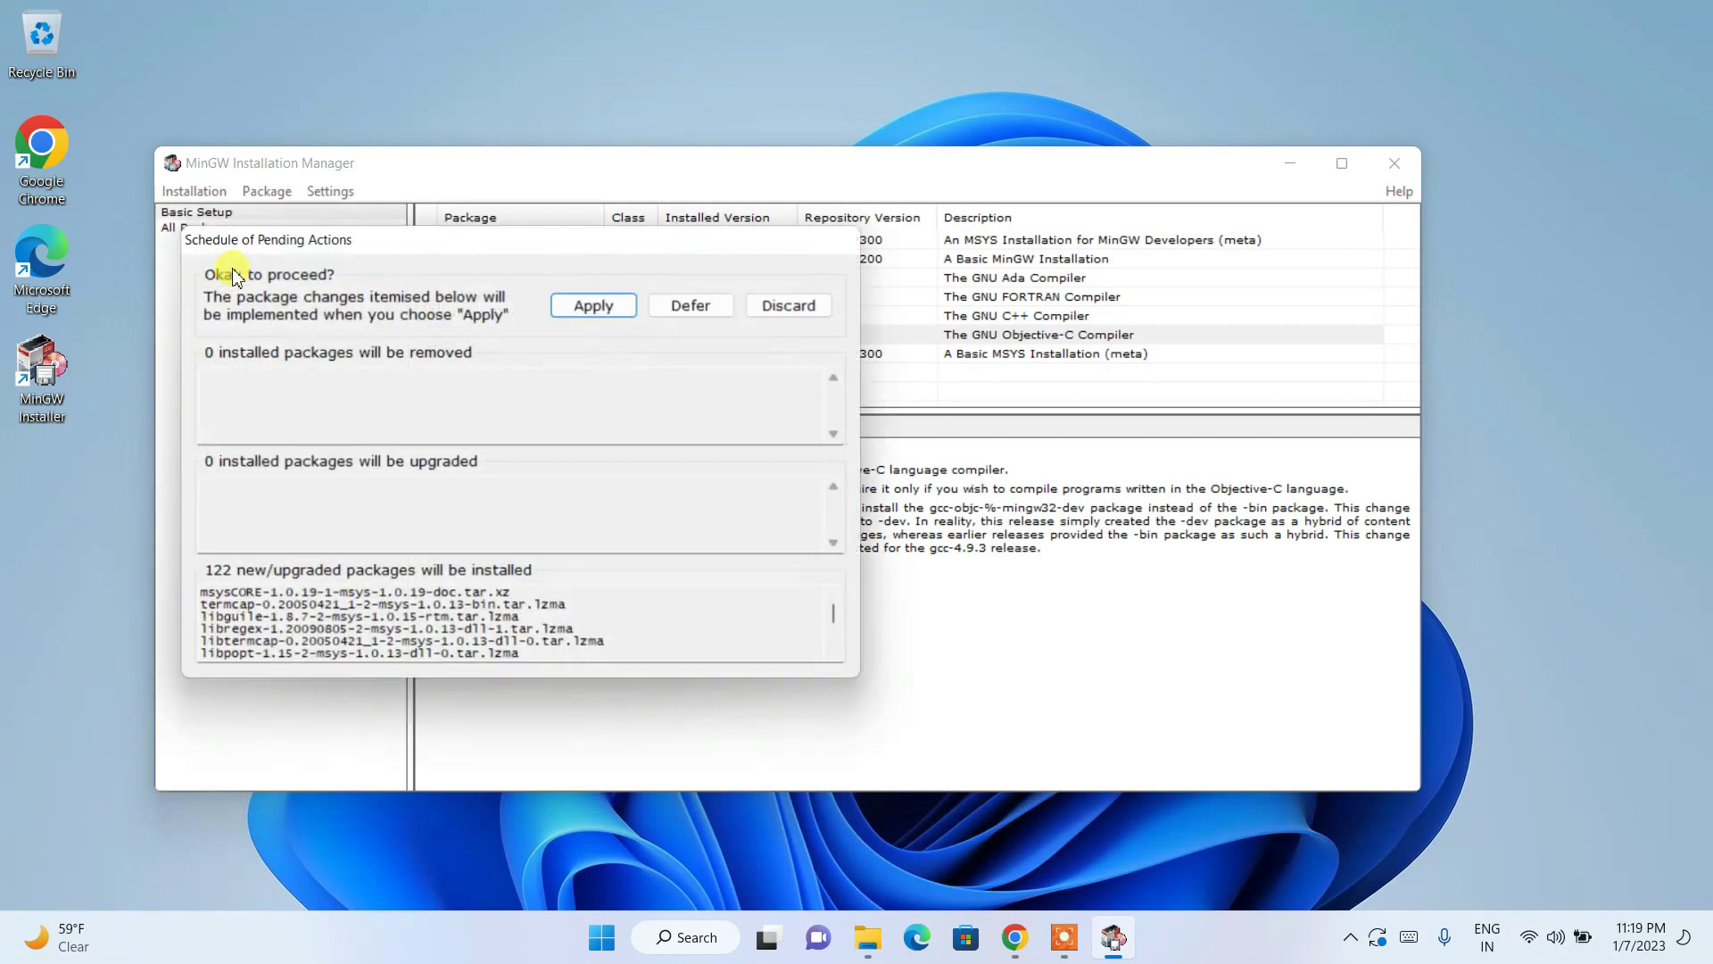
{"action": "left_click", "coordinate": [600, 307]}
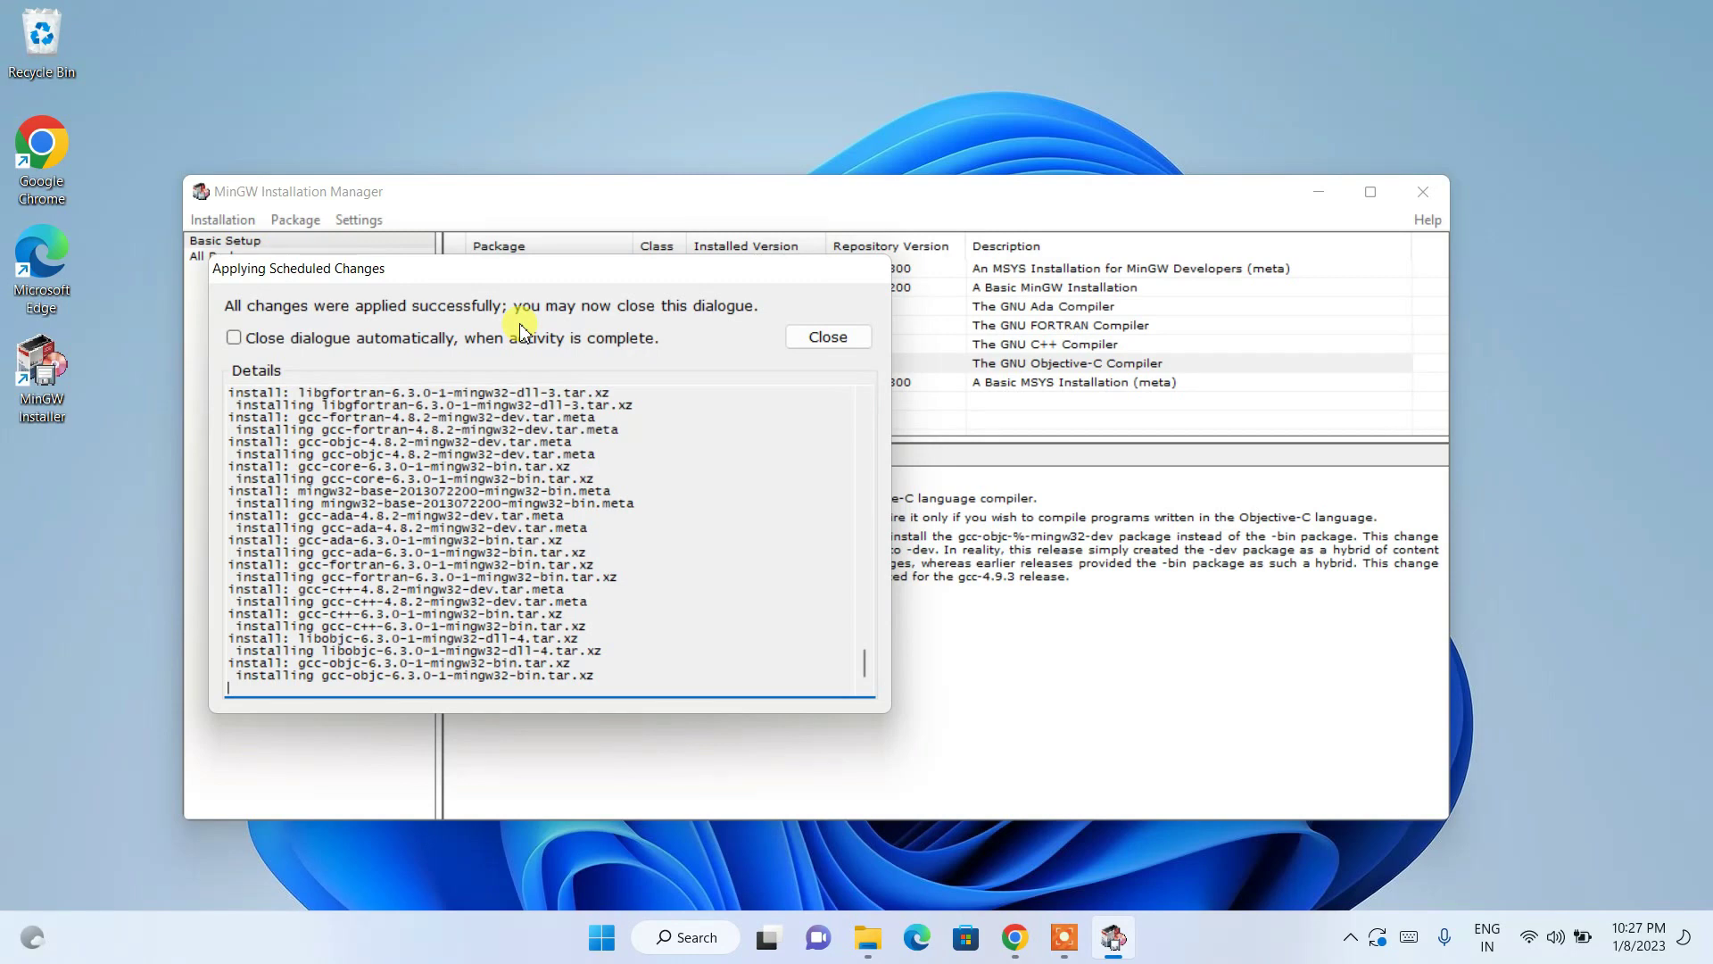
{"action": "left_click", "coordinate": [830, 339]}
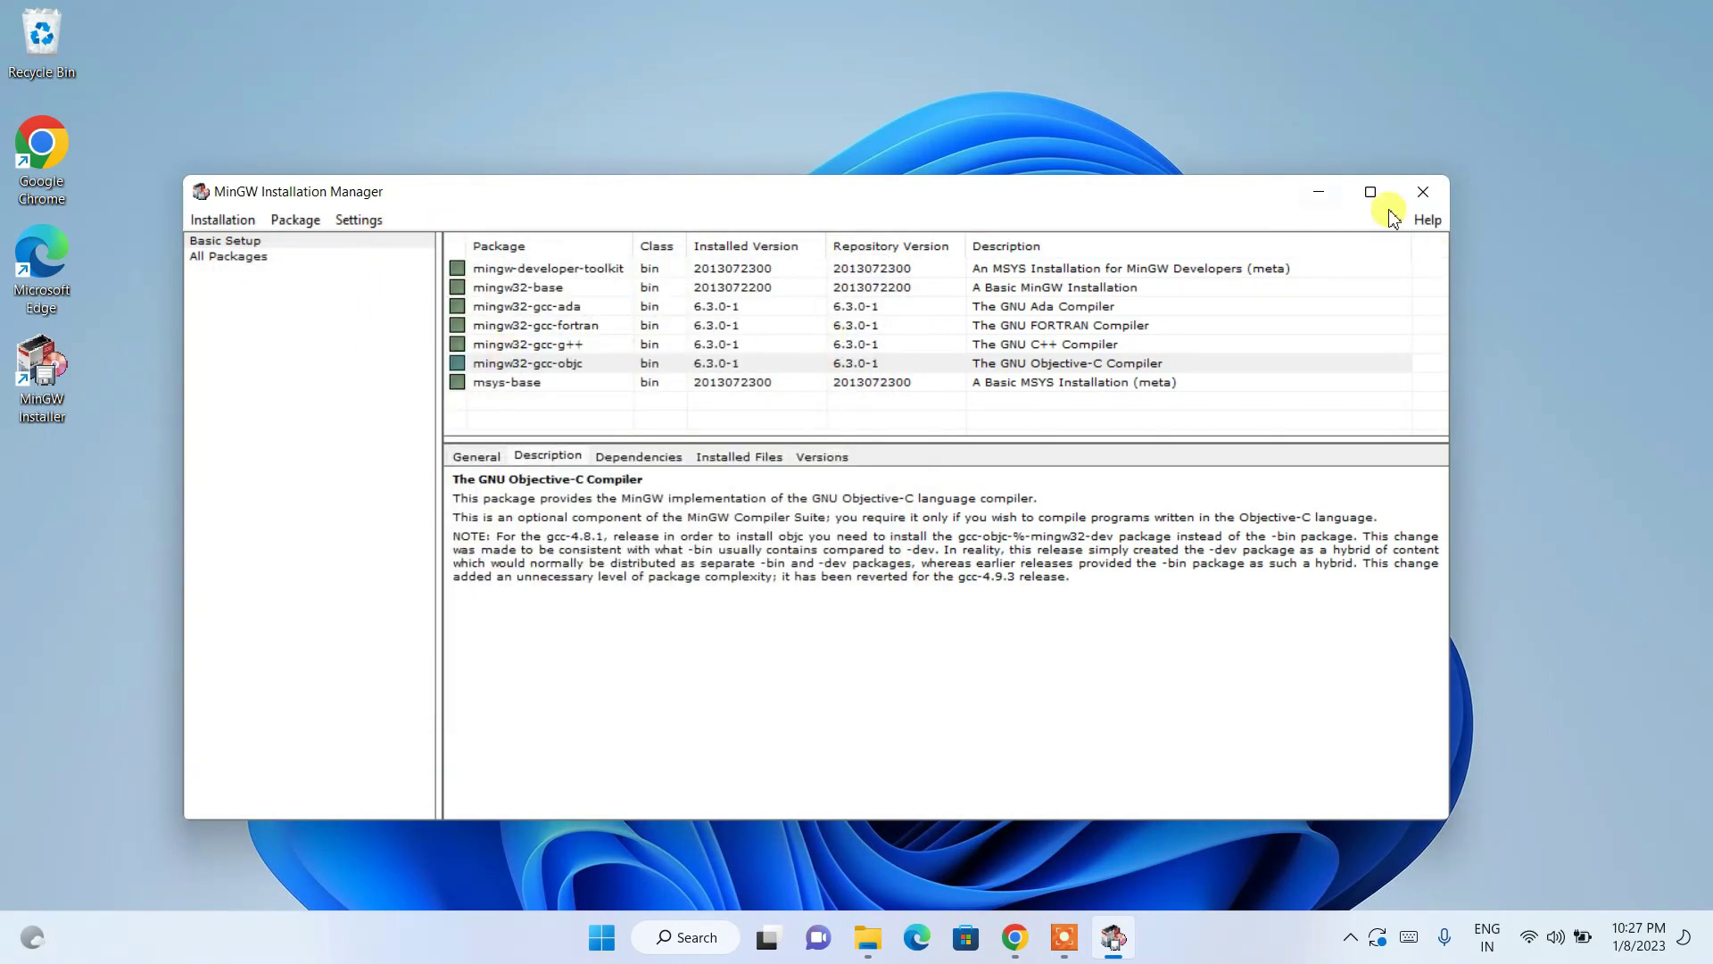
{"action": "left_click", "coordinate": [1424, 194]}
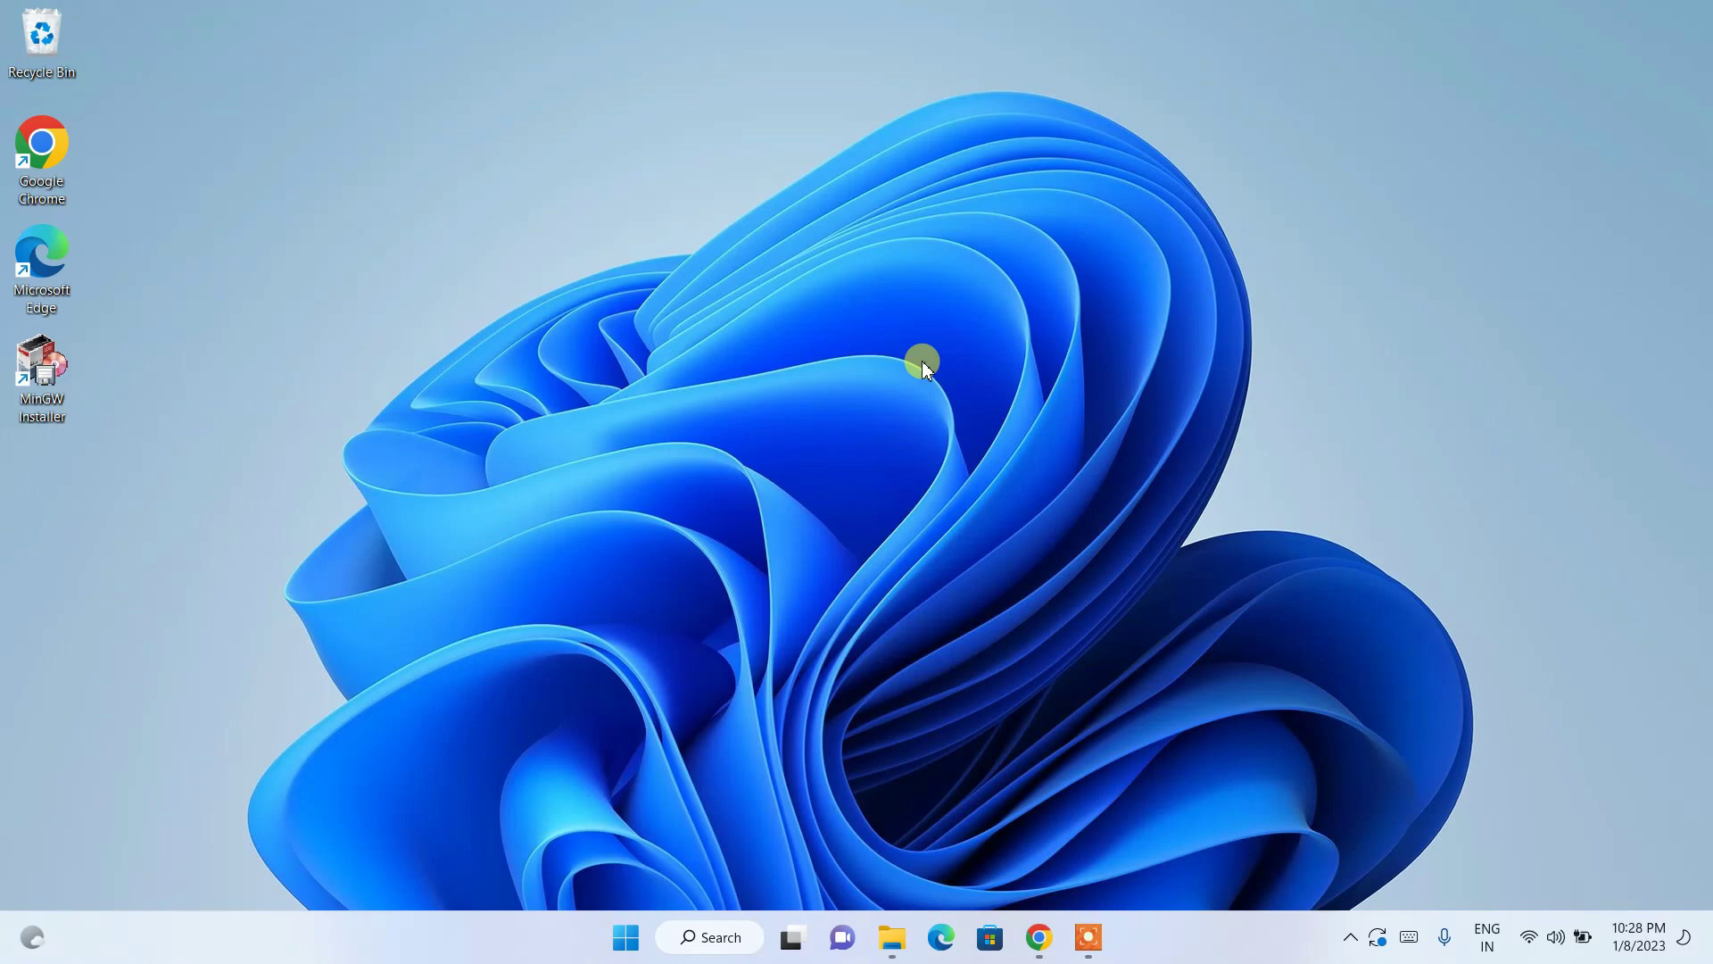
Browse in File Explorer to the C:\MinGW\bin folder.
{"action": "left_click", "coordinate": [892, 939]}
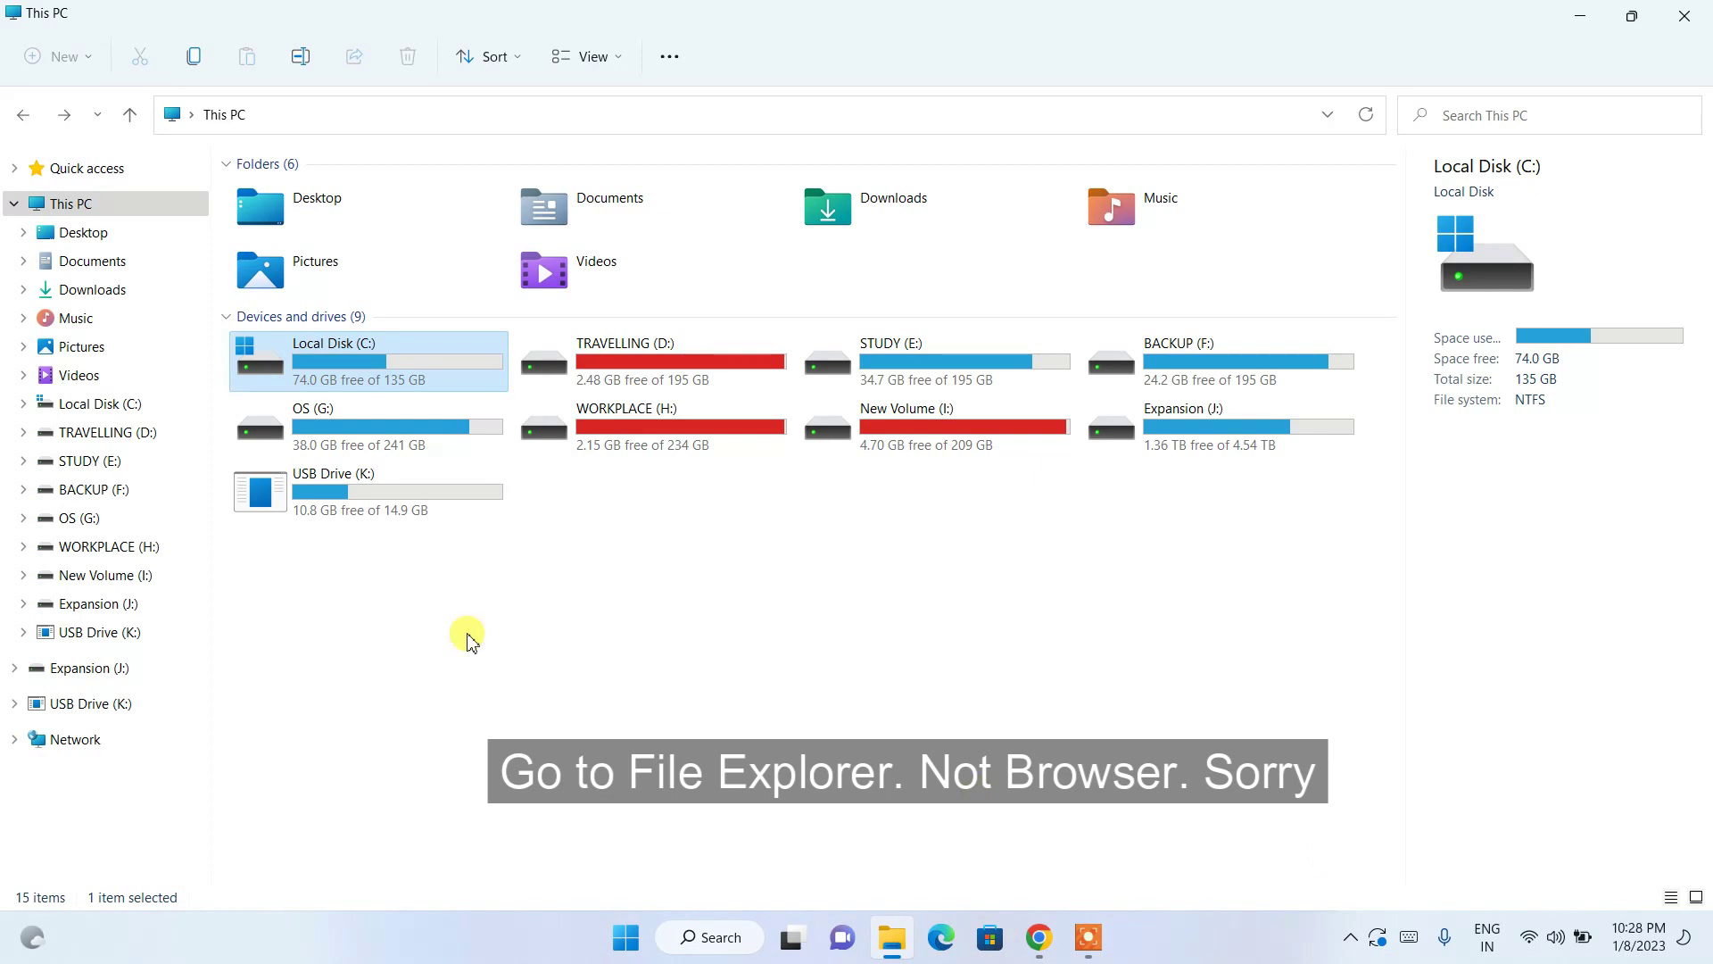
{"action": "double_click", "coordinate": [370, 370]}
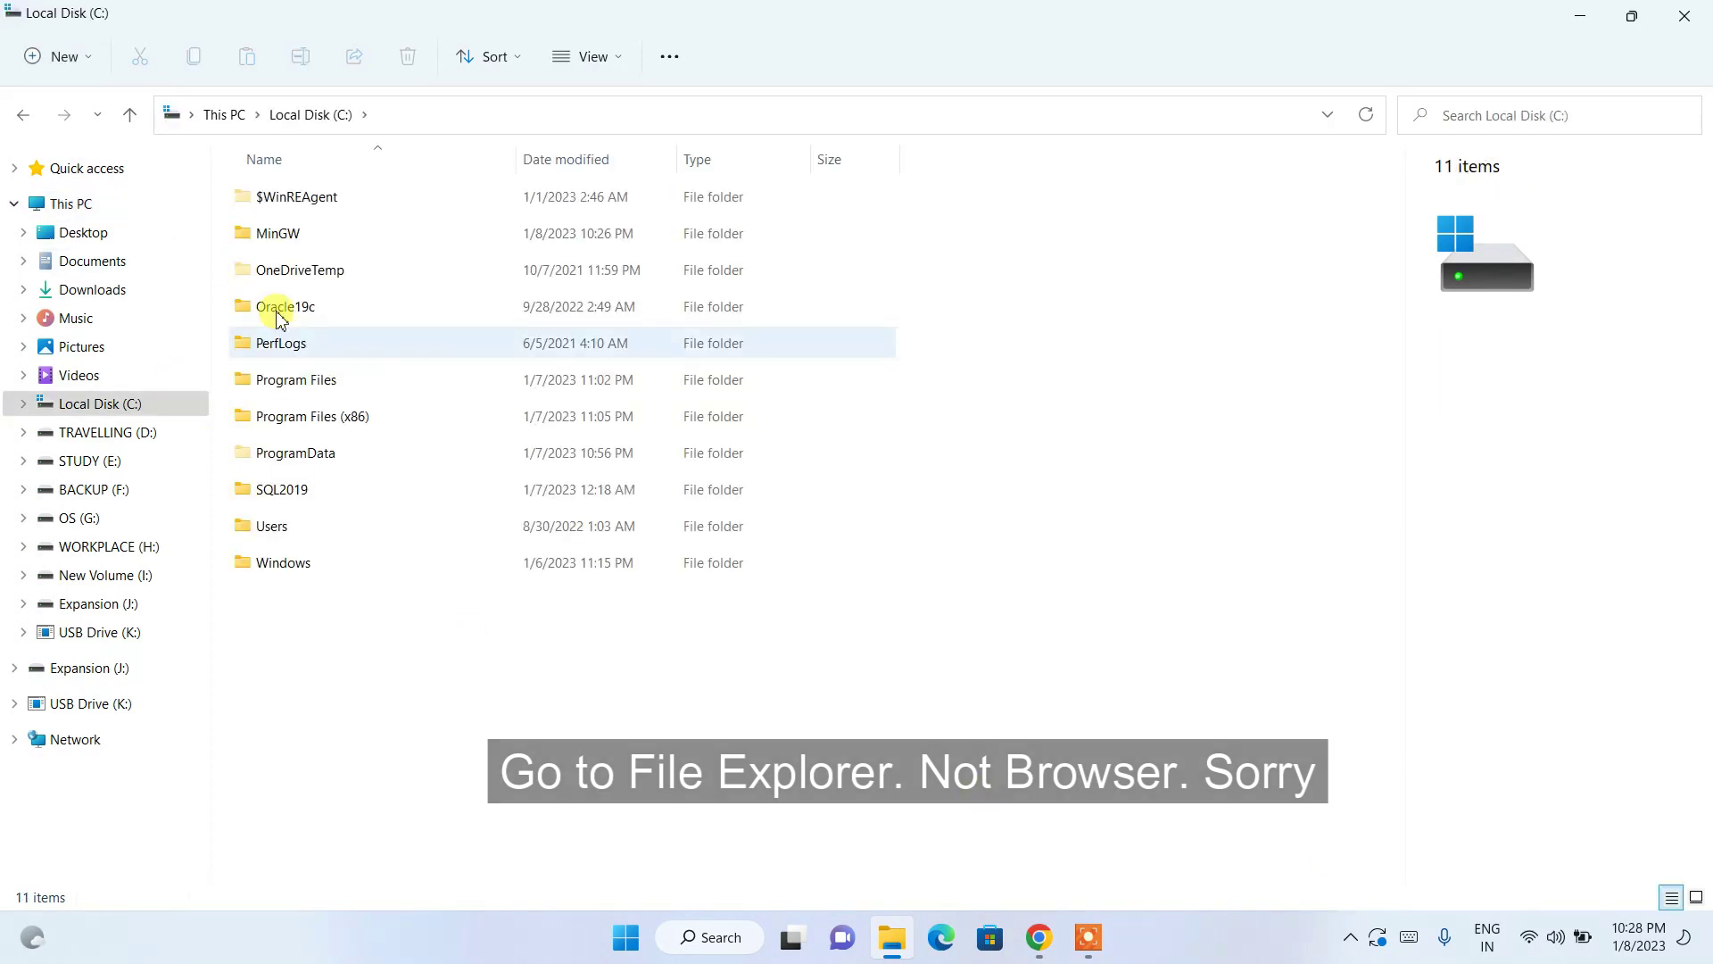
{"action": "left_click", "coordinate": [268, 237]}
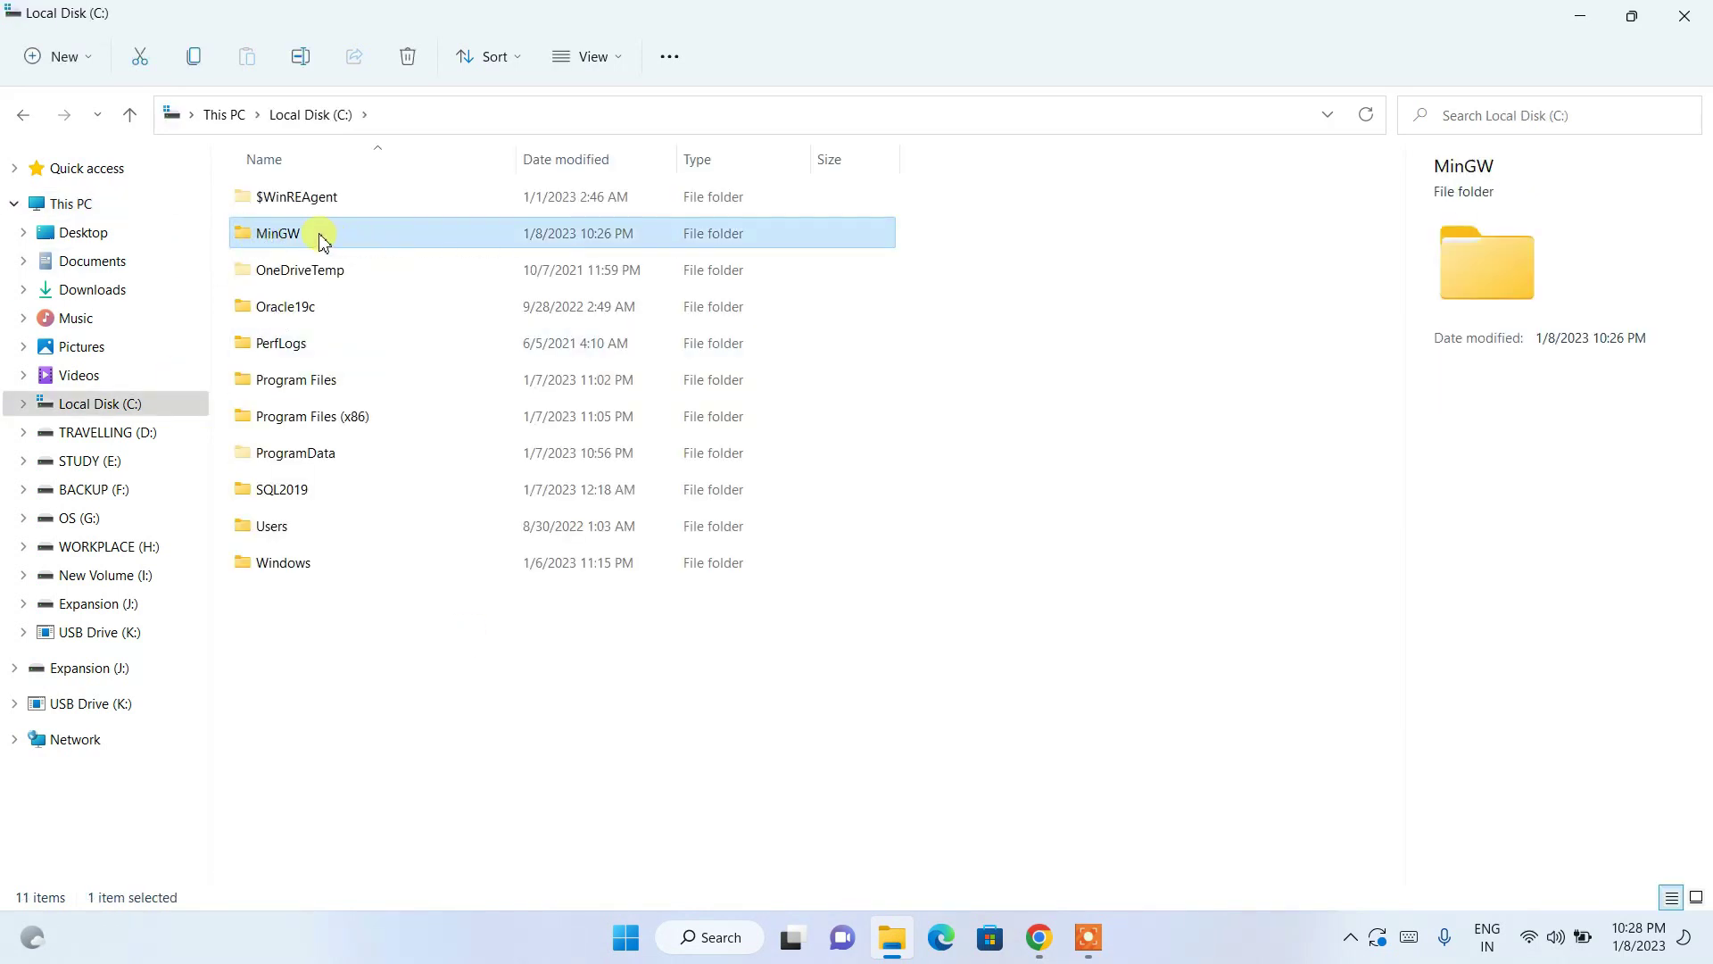
{"action": "double_click", "coordinate": [321, 237]}
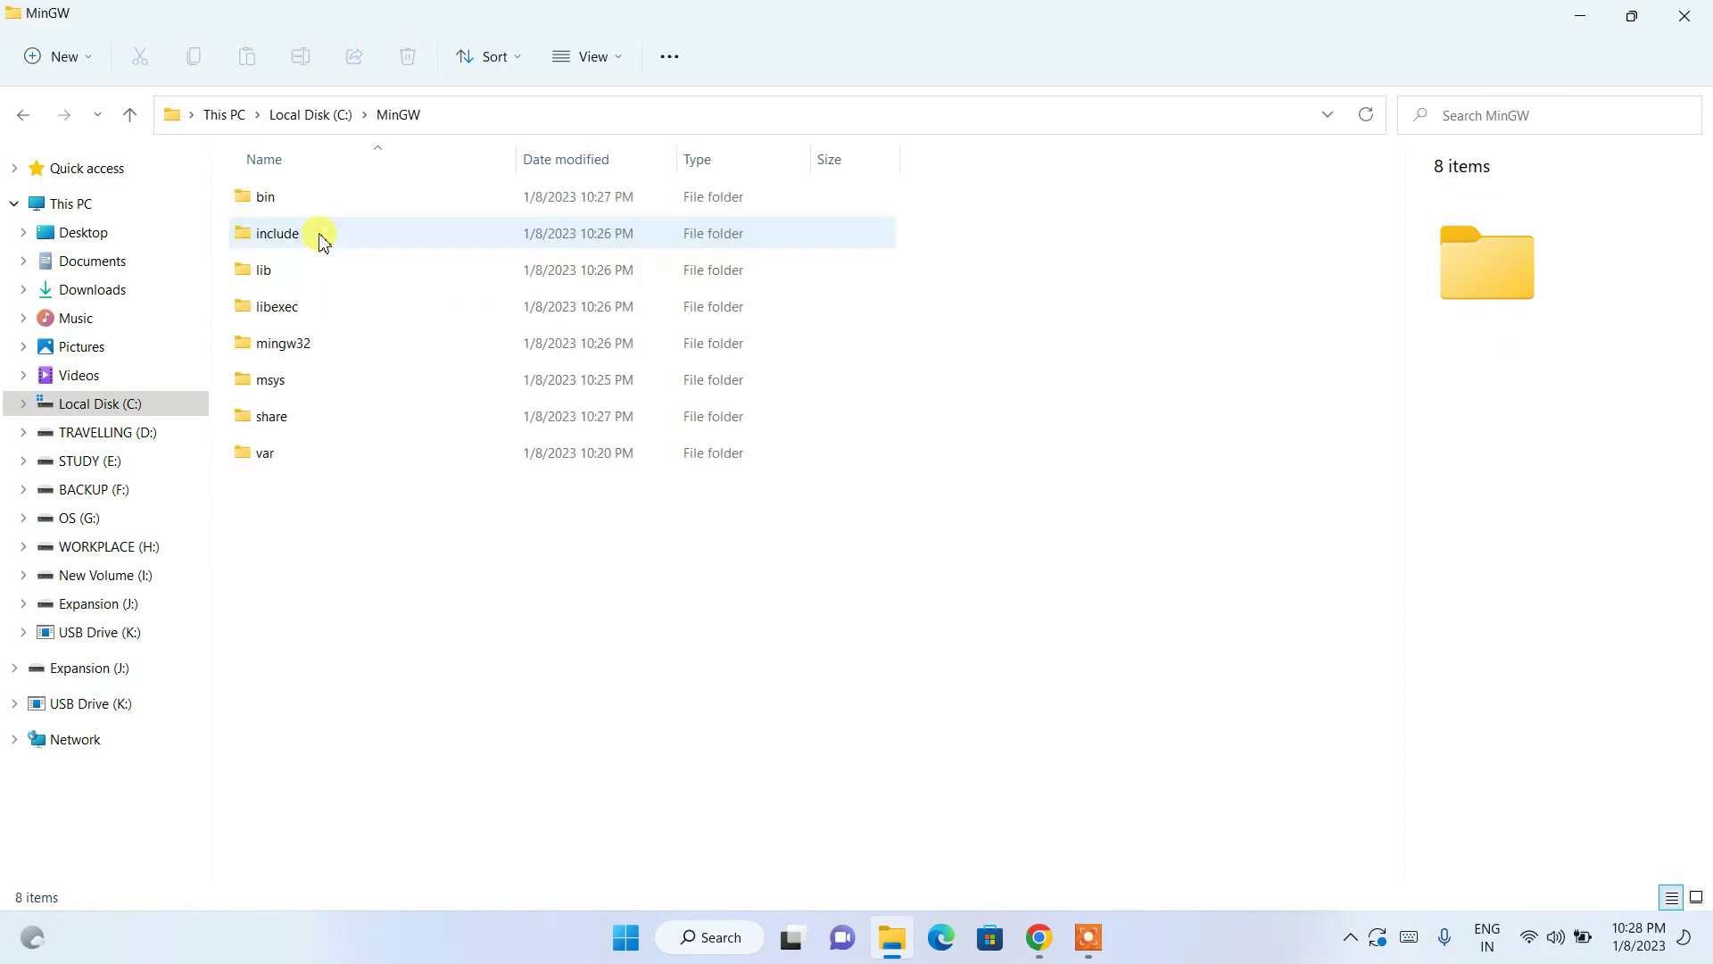
{"action": "left_click", "coordinate": [295, 205]}
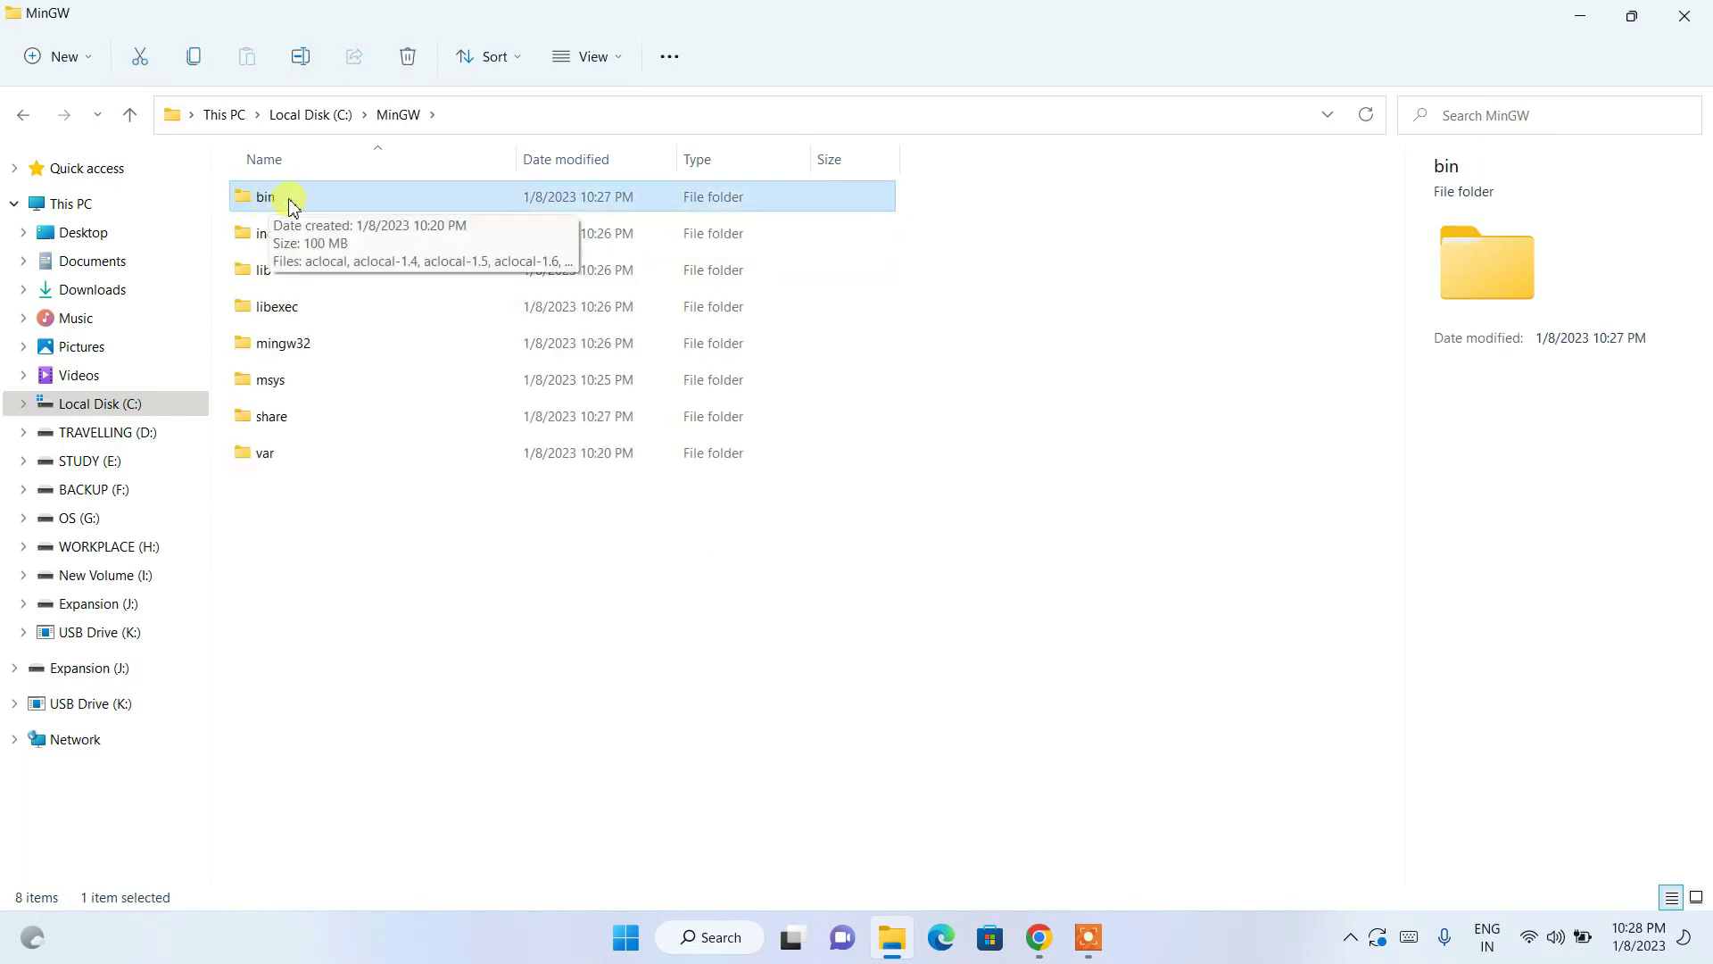
{"action": "double_click", "coordinate": [286, 203]}
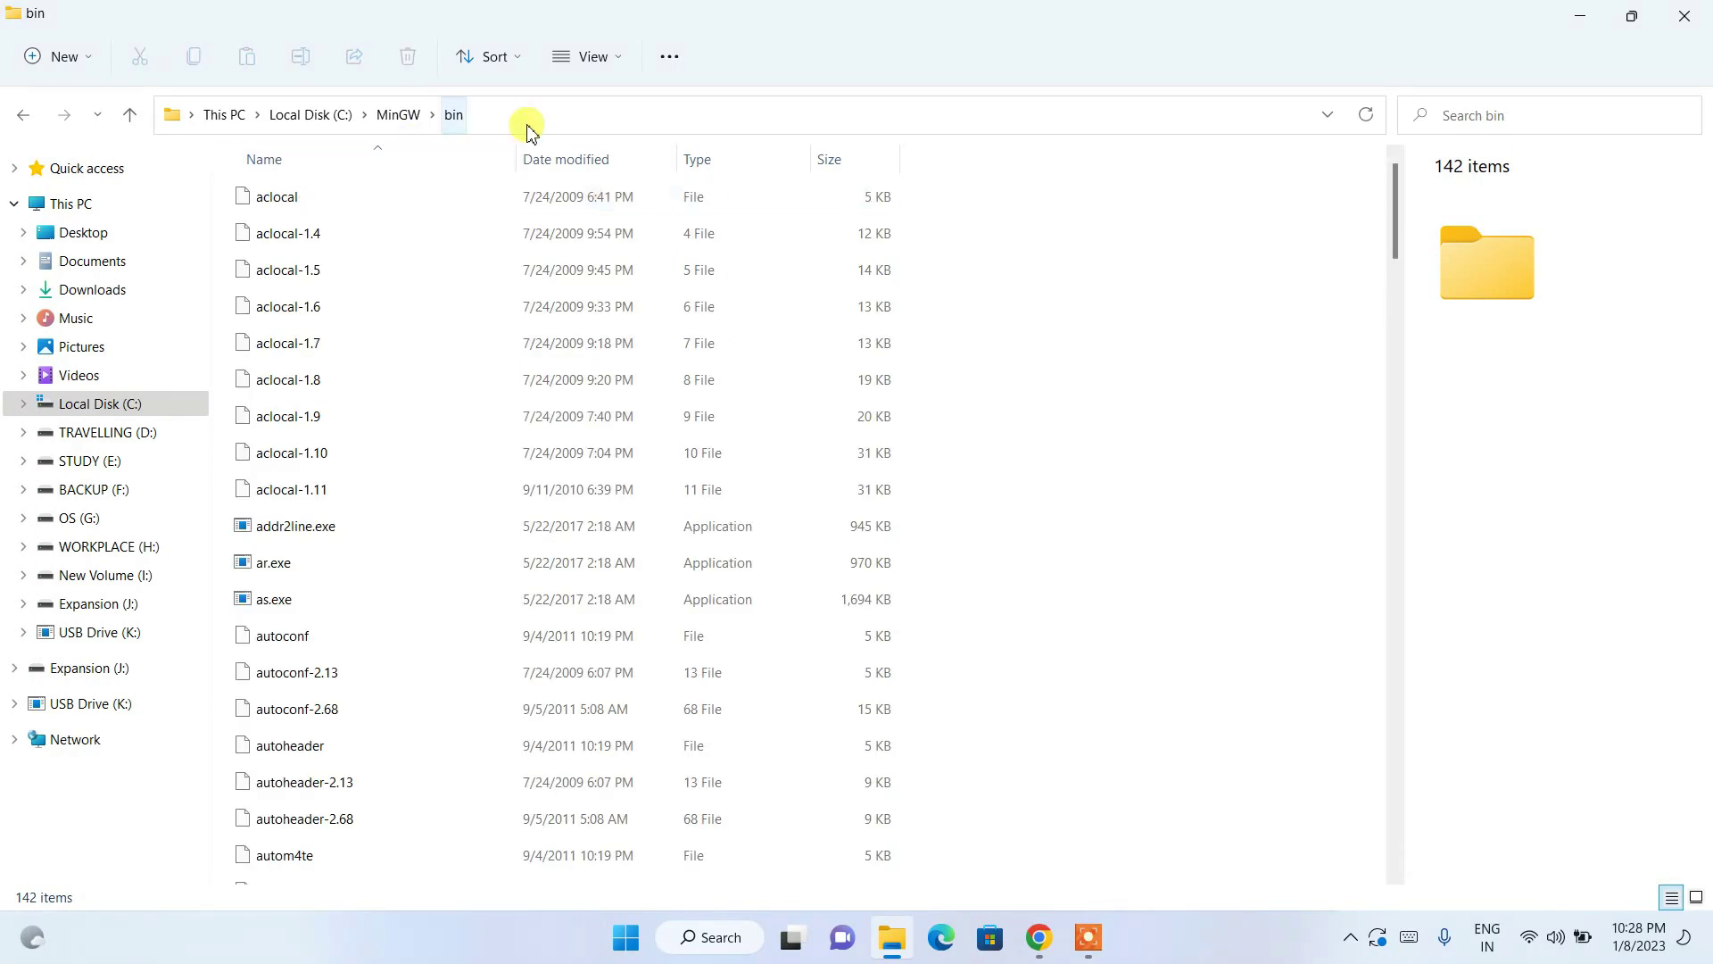
Copy the C:\MinGW\bin path from the address bar and minimize the window.
{"action": "left_click", "coordinate": [567, 123]}
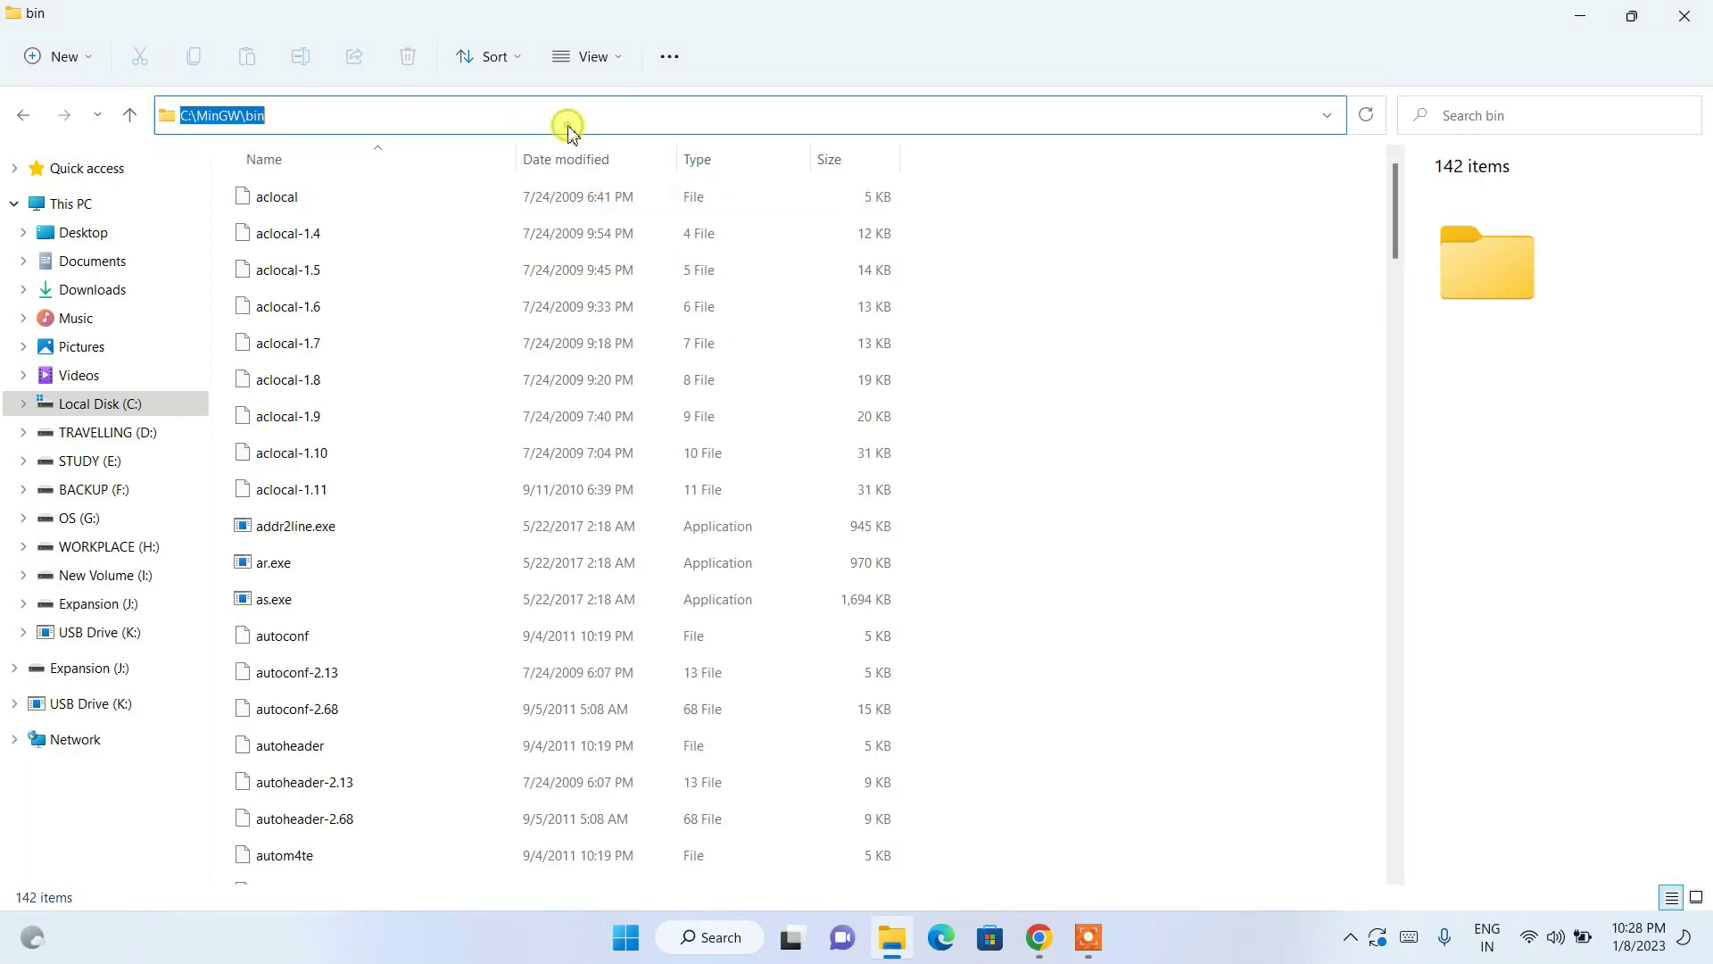
{"action": "right_click", "coordinate": [497, 110]}
{"action": "left_click", "coordinate": [562, 184]}
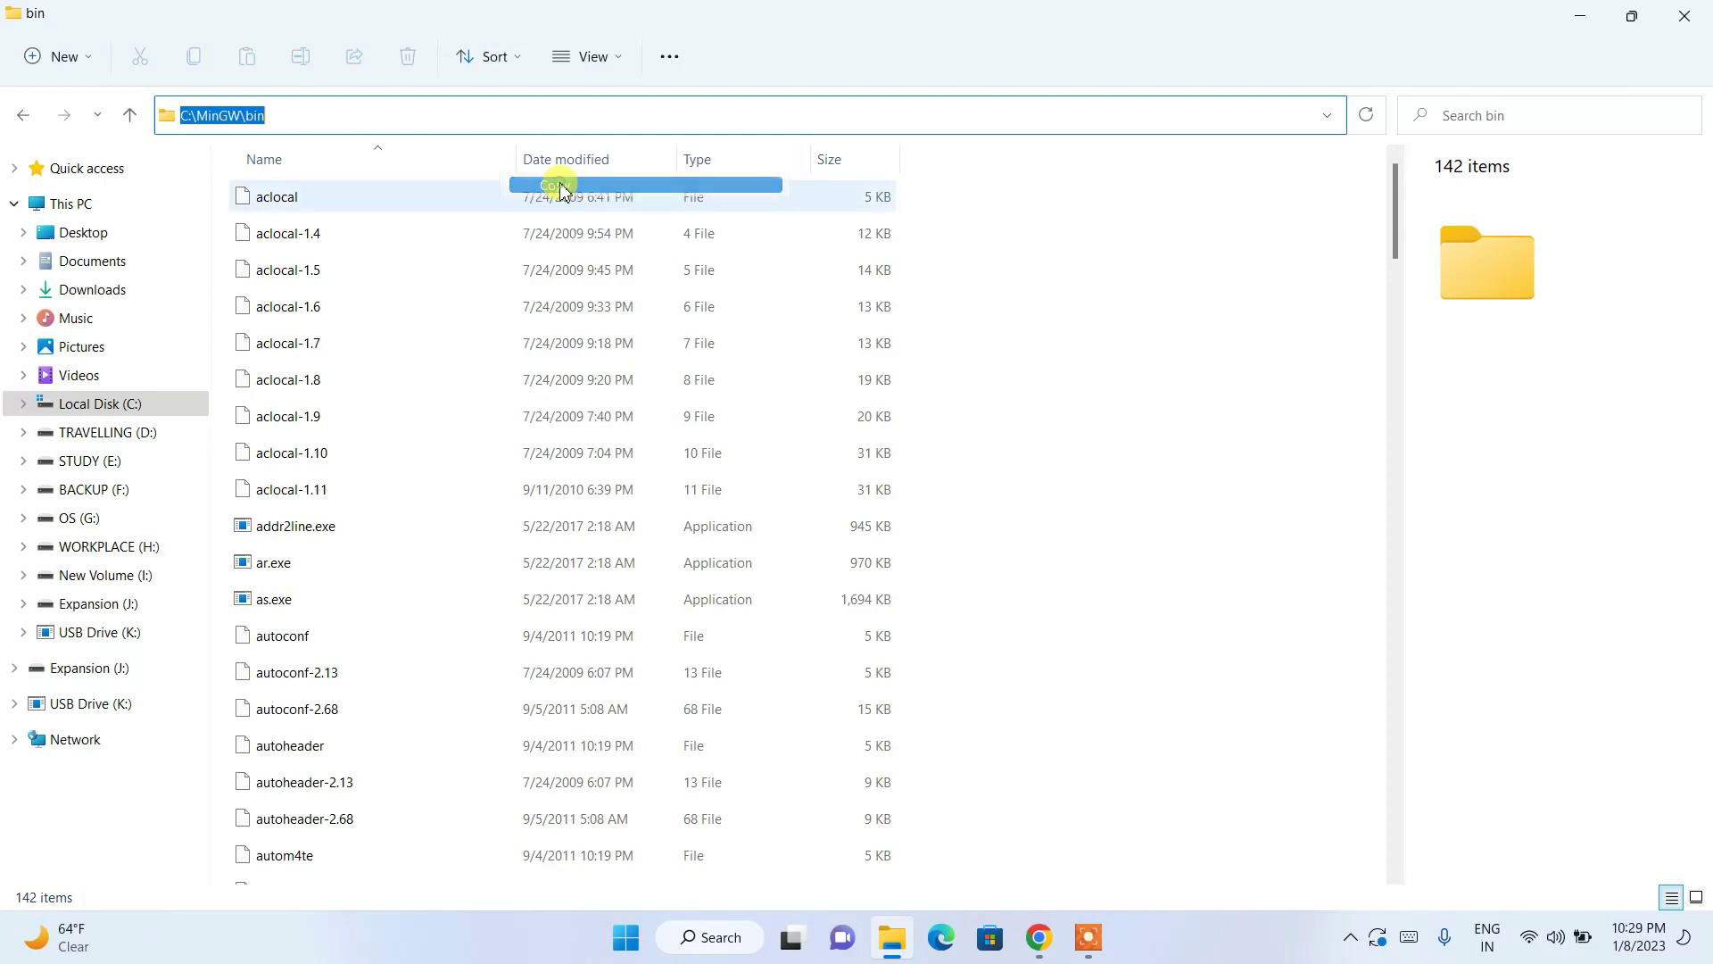
{"action": "left_click", "coordinate": [1566, 15]}
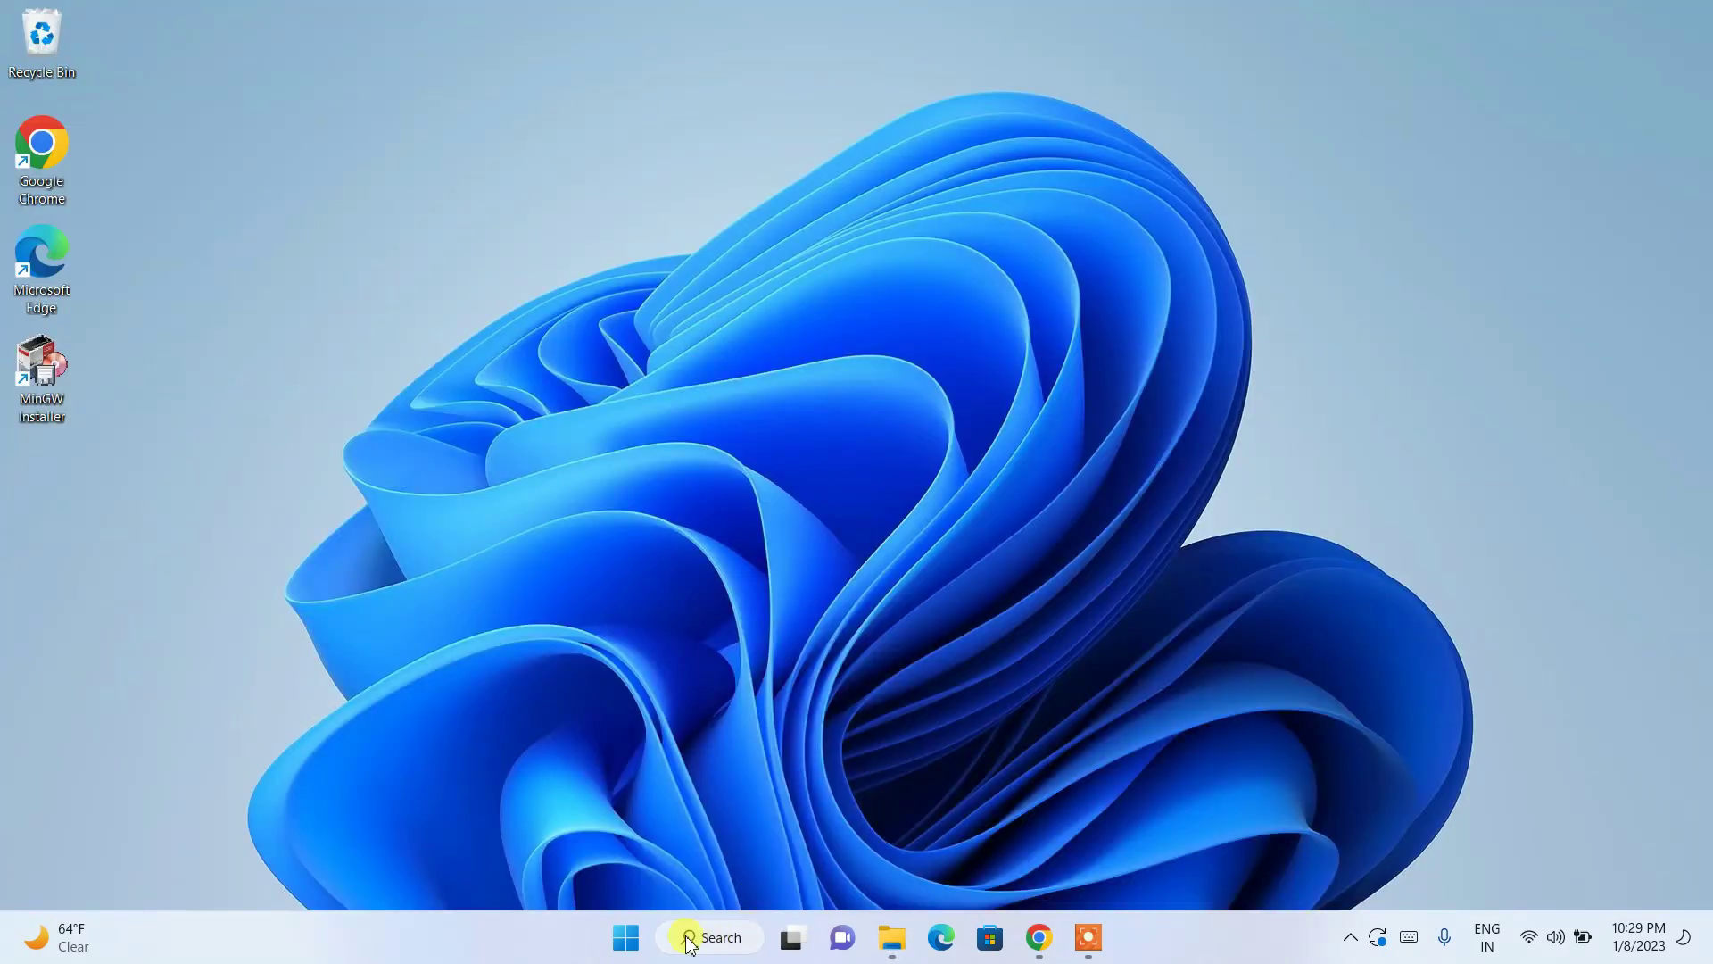
Search 'environ' and launch 'Edit the system environment variables' to open System Properties.
{"action": "left_click", "coordinate": [713, 938]}
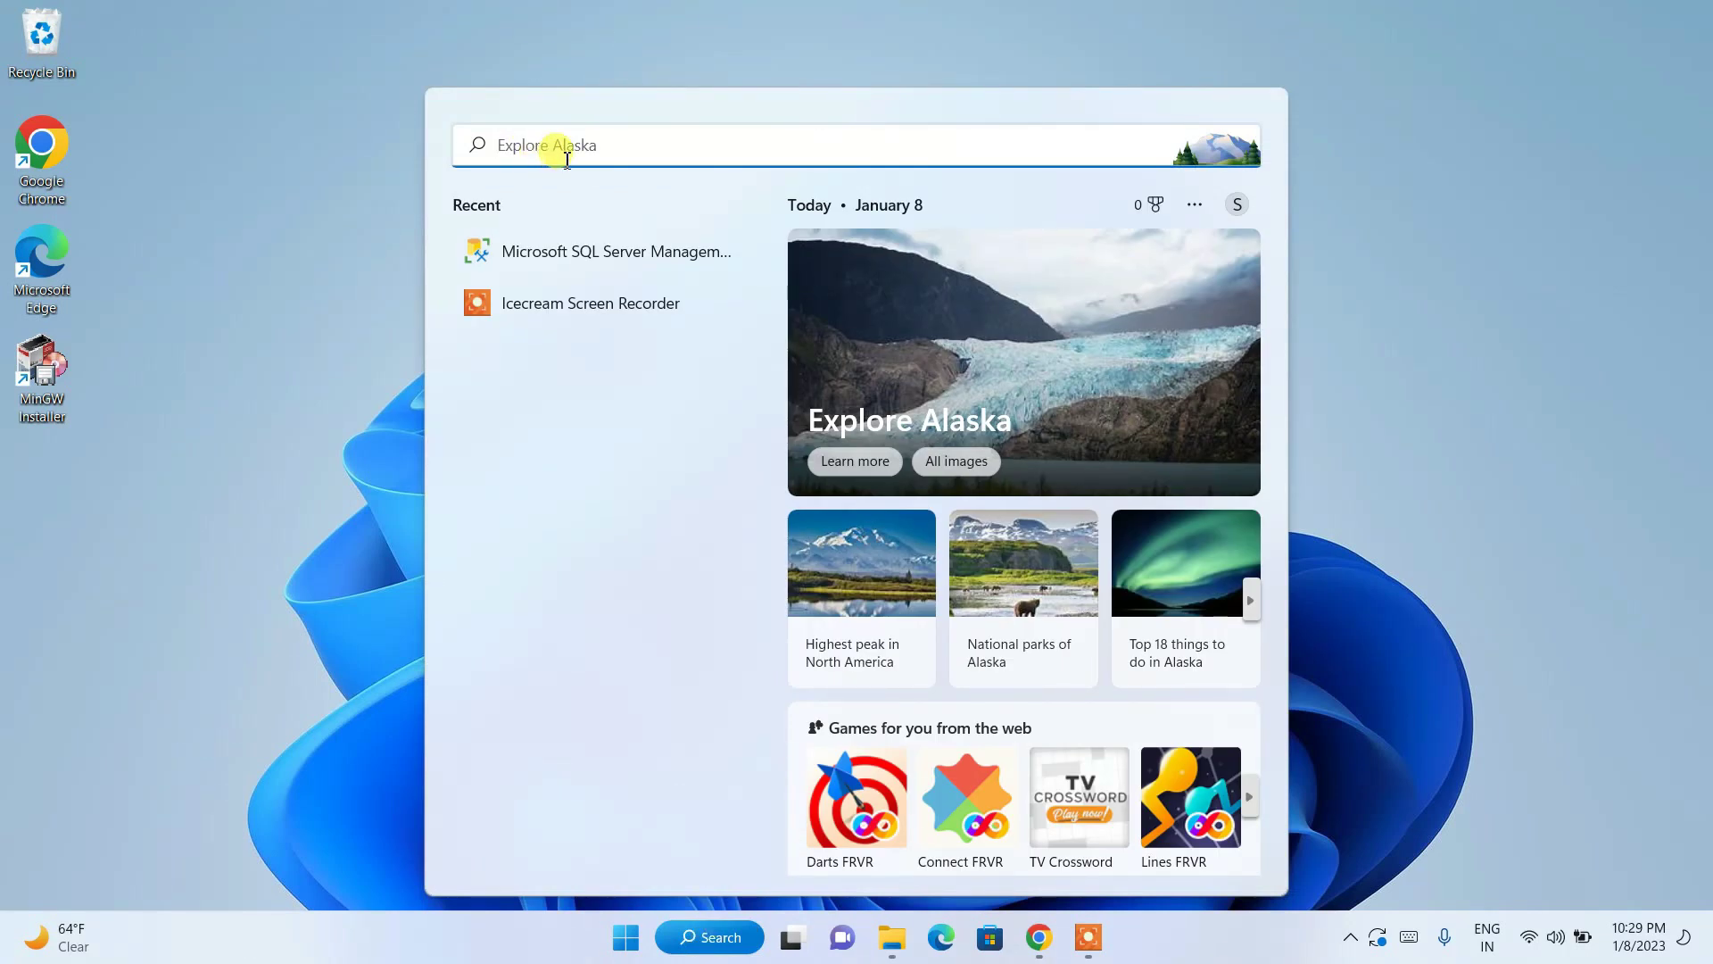
{"action": "type", "text": "environ"}
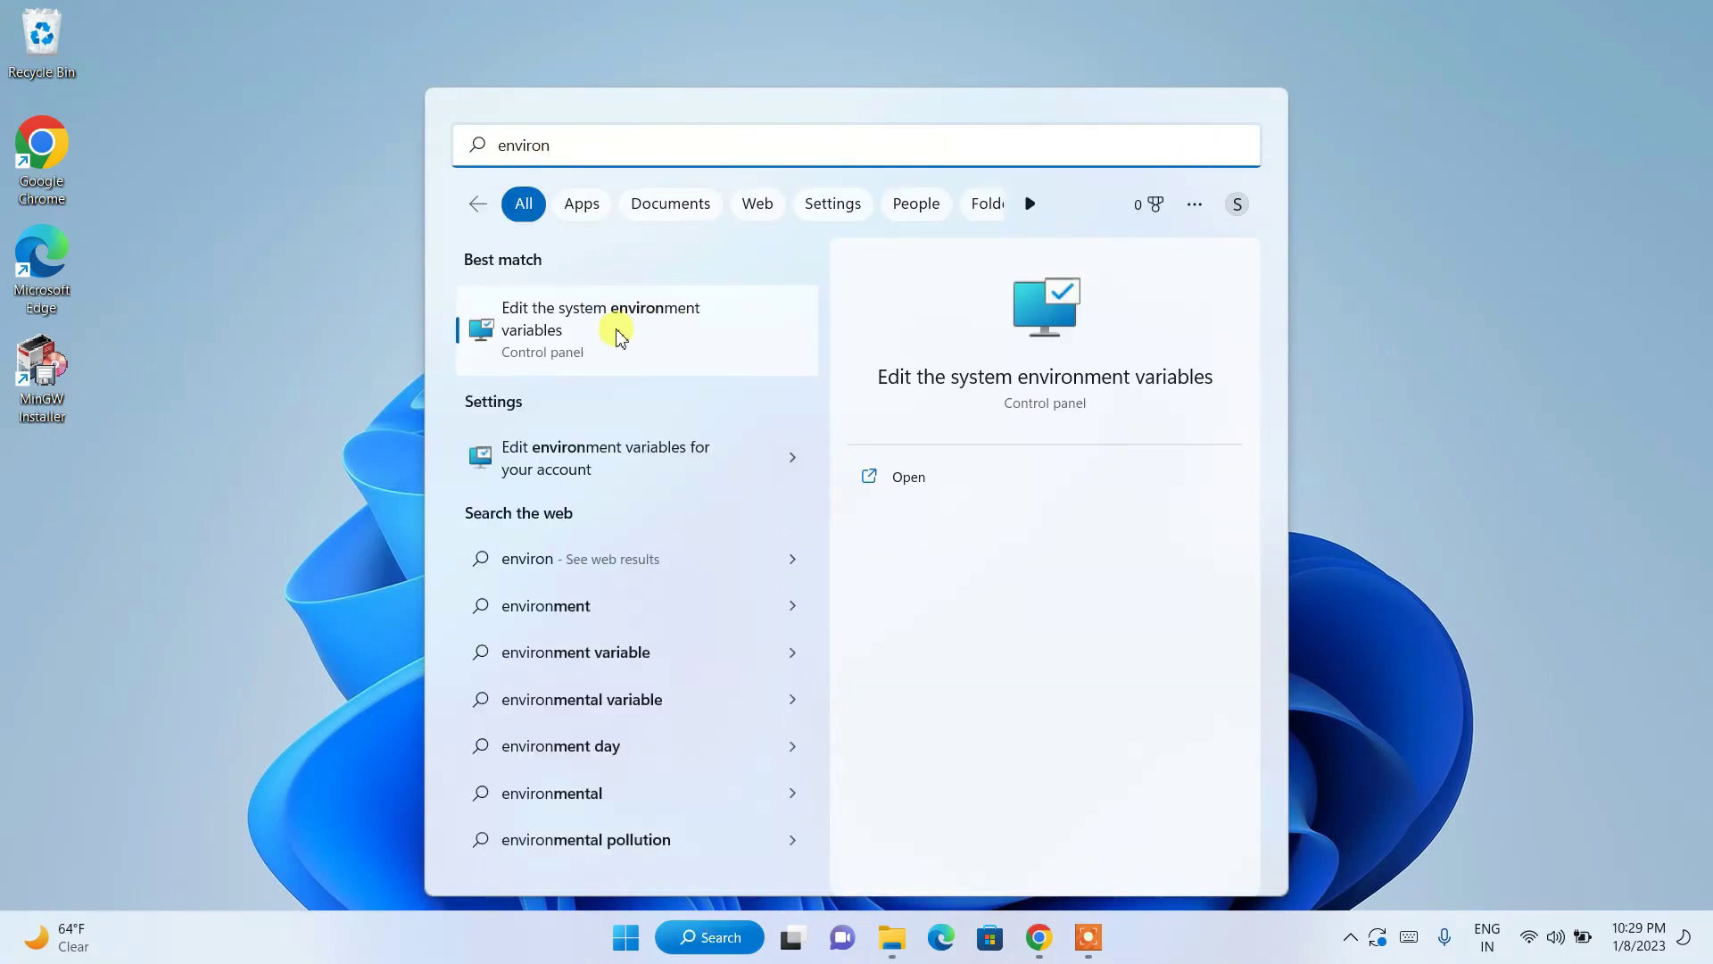
{"action": "left_click", "coordinate": [639, 339]}
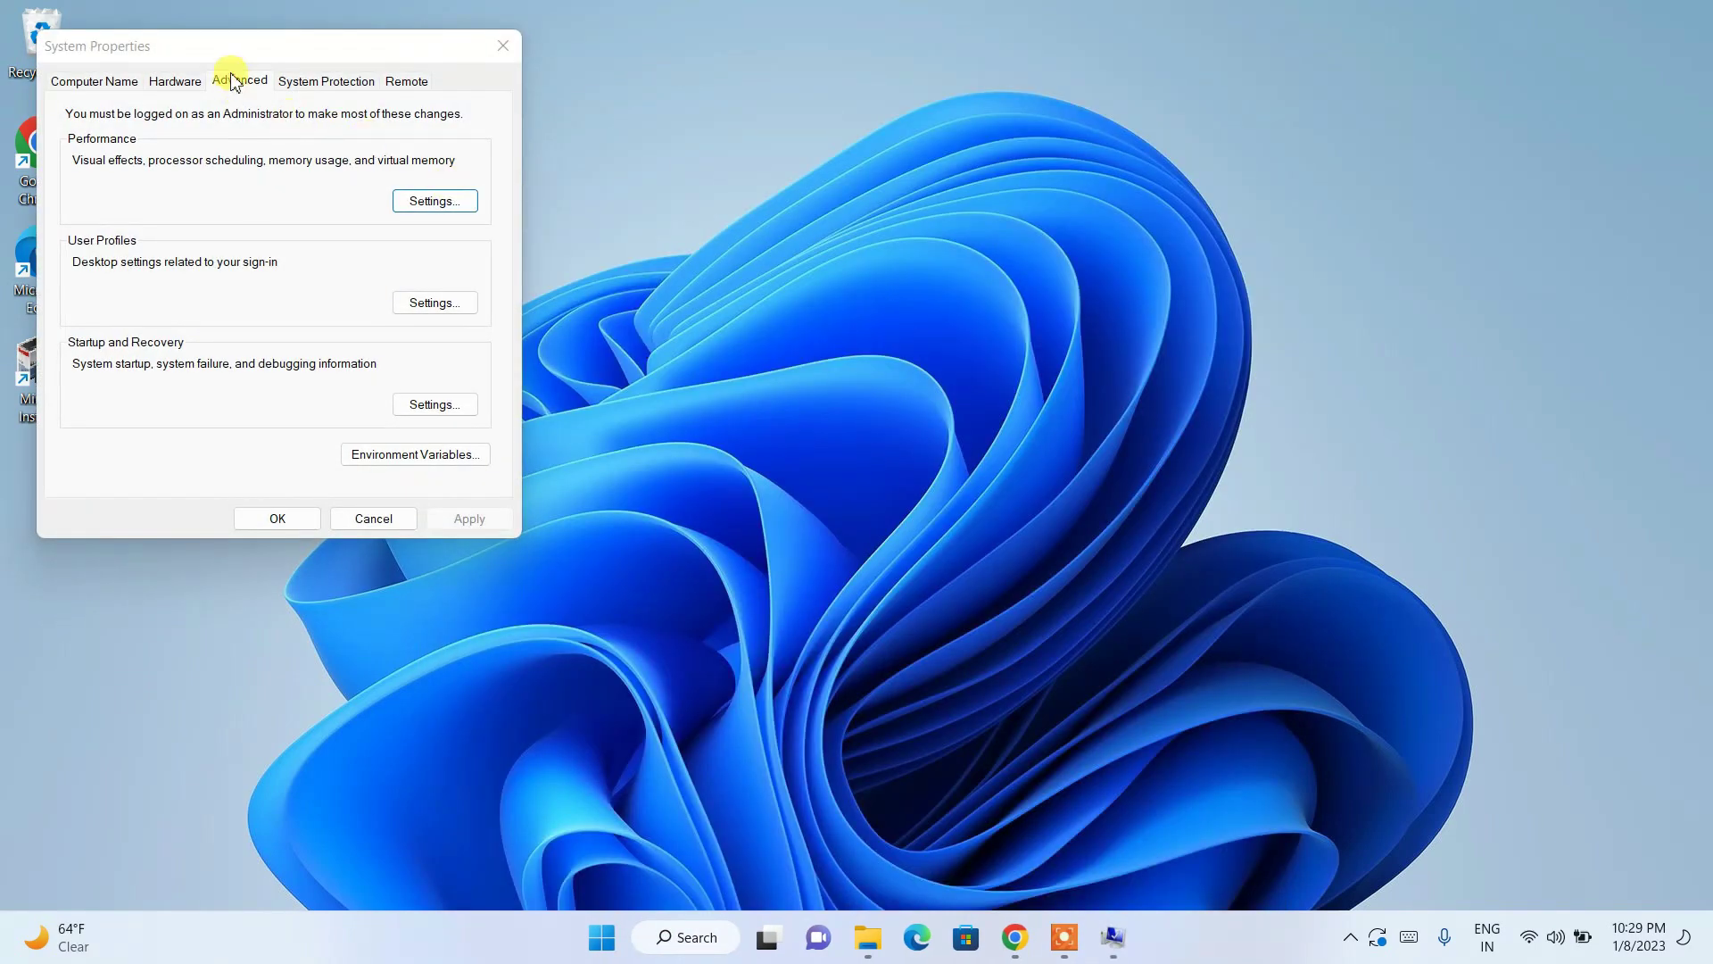
{"action": "left_click_drag", "start_coordinate": [263, 45], "coordinate": [408, 71]}
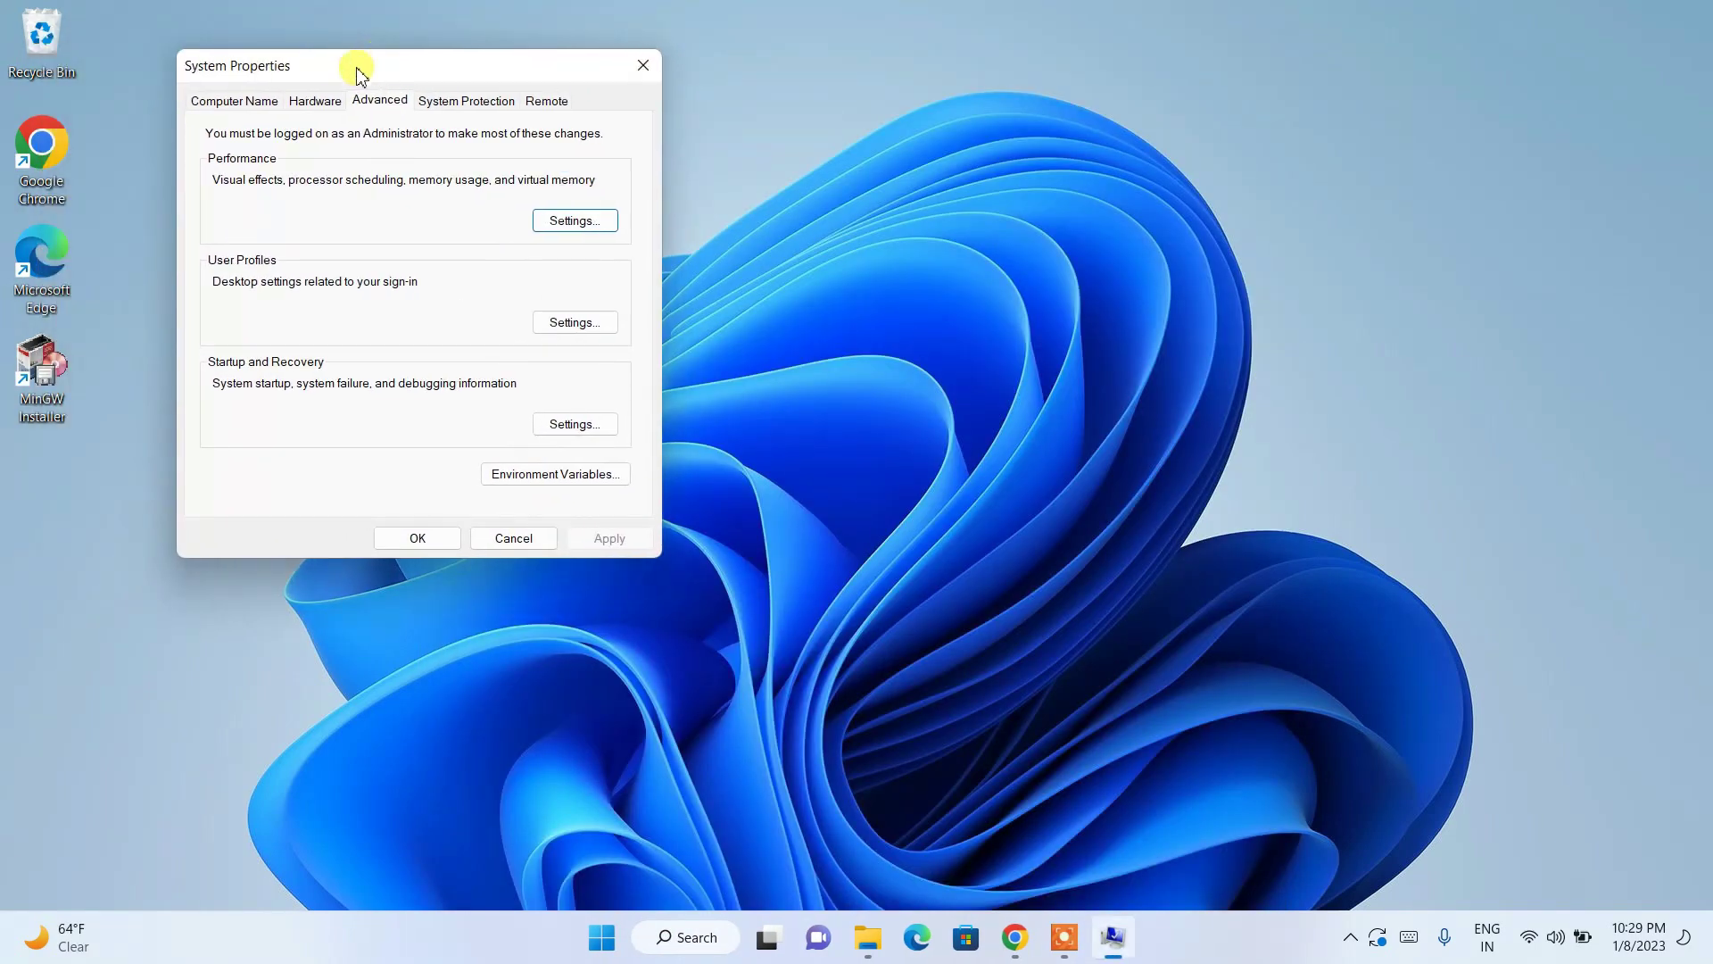
Add a new C:\MinGW\bin entry to the system Path variable.
{"action": "left_click", "coordinate": [560, 474]}
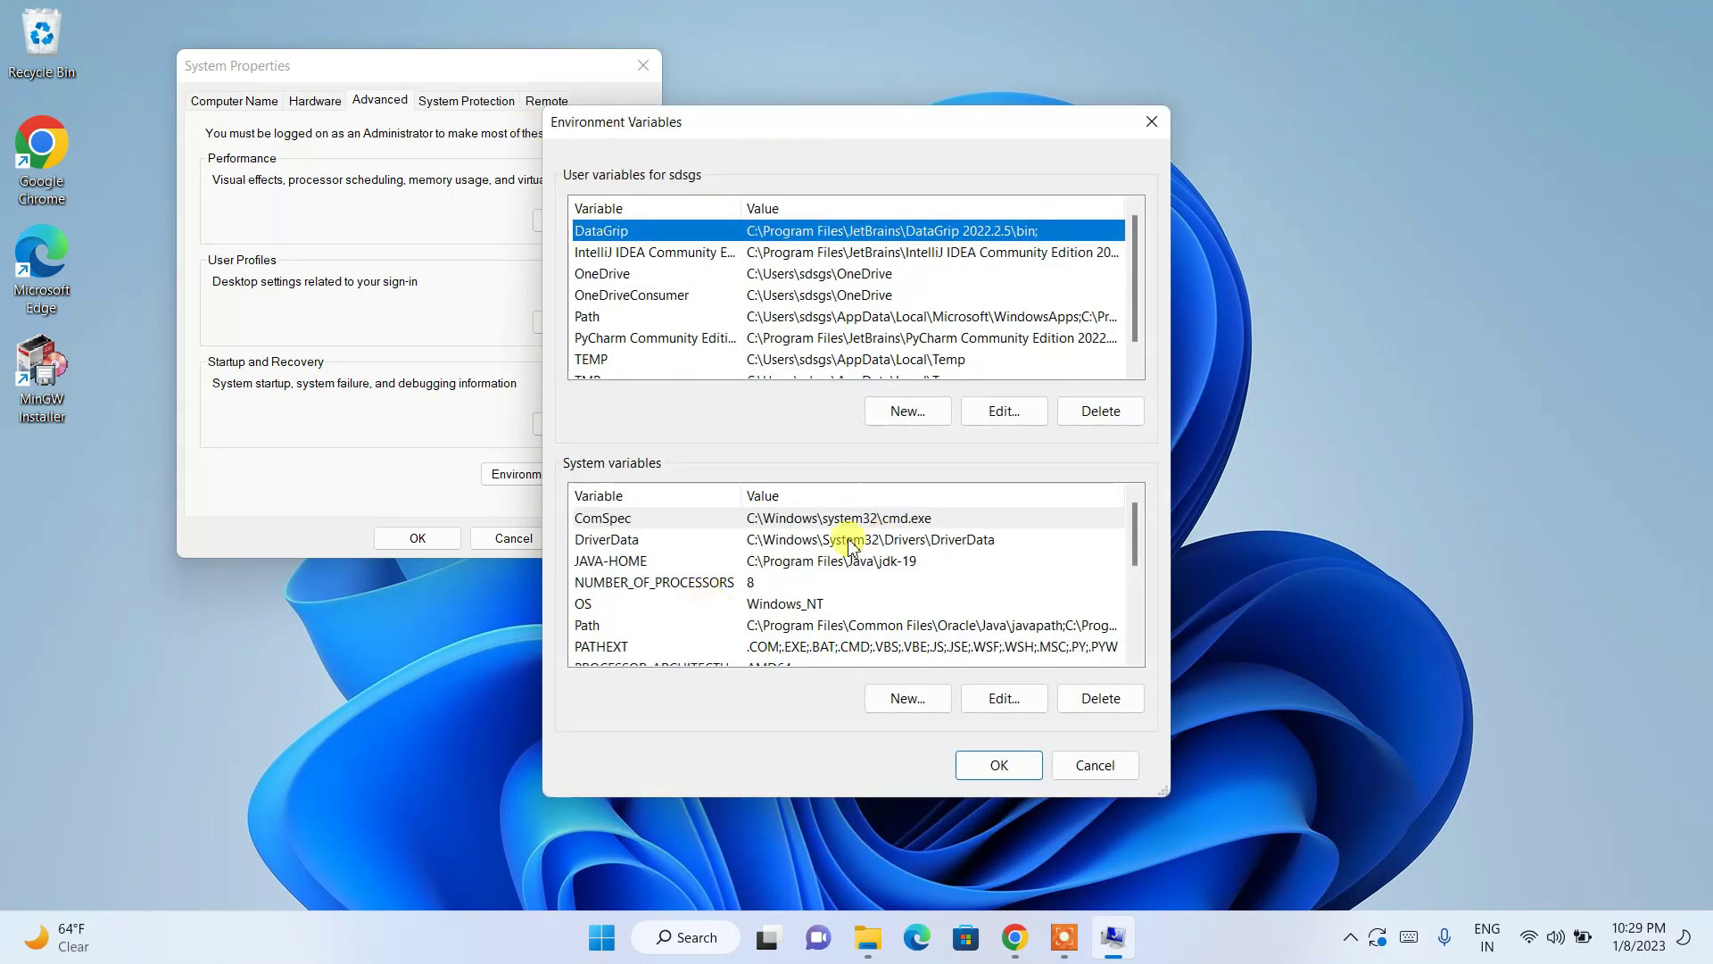
{"action": "left_click", "coordinate": [596, 628]}
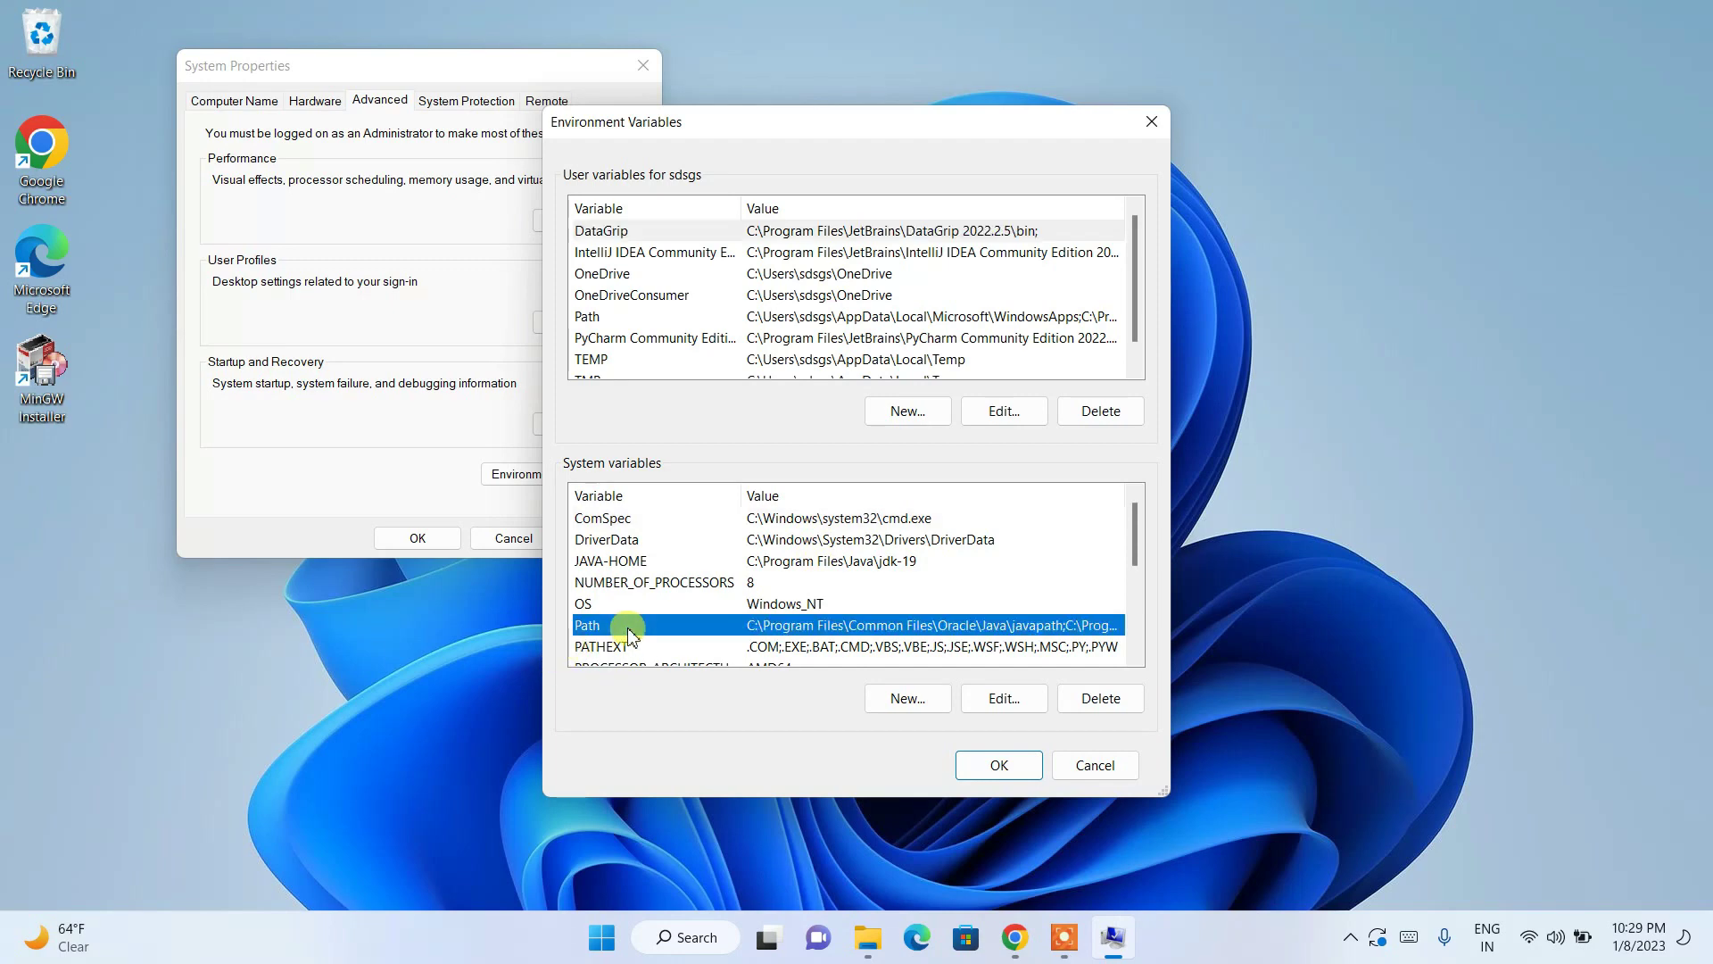
{"action": "left_click", "coordinate": [1004, 698]}
{"action": "left_click_drag", "start_coordinate": [671, 183], "coordinate": [691, 183]}
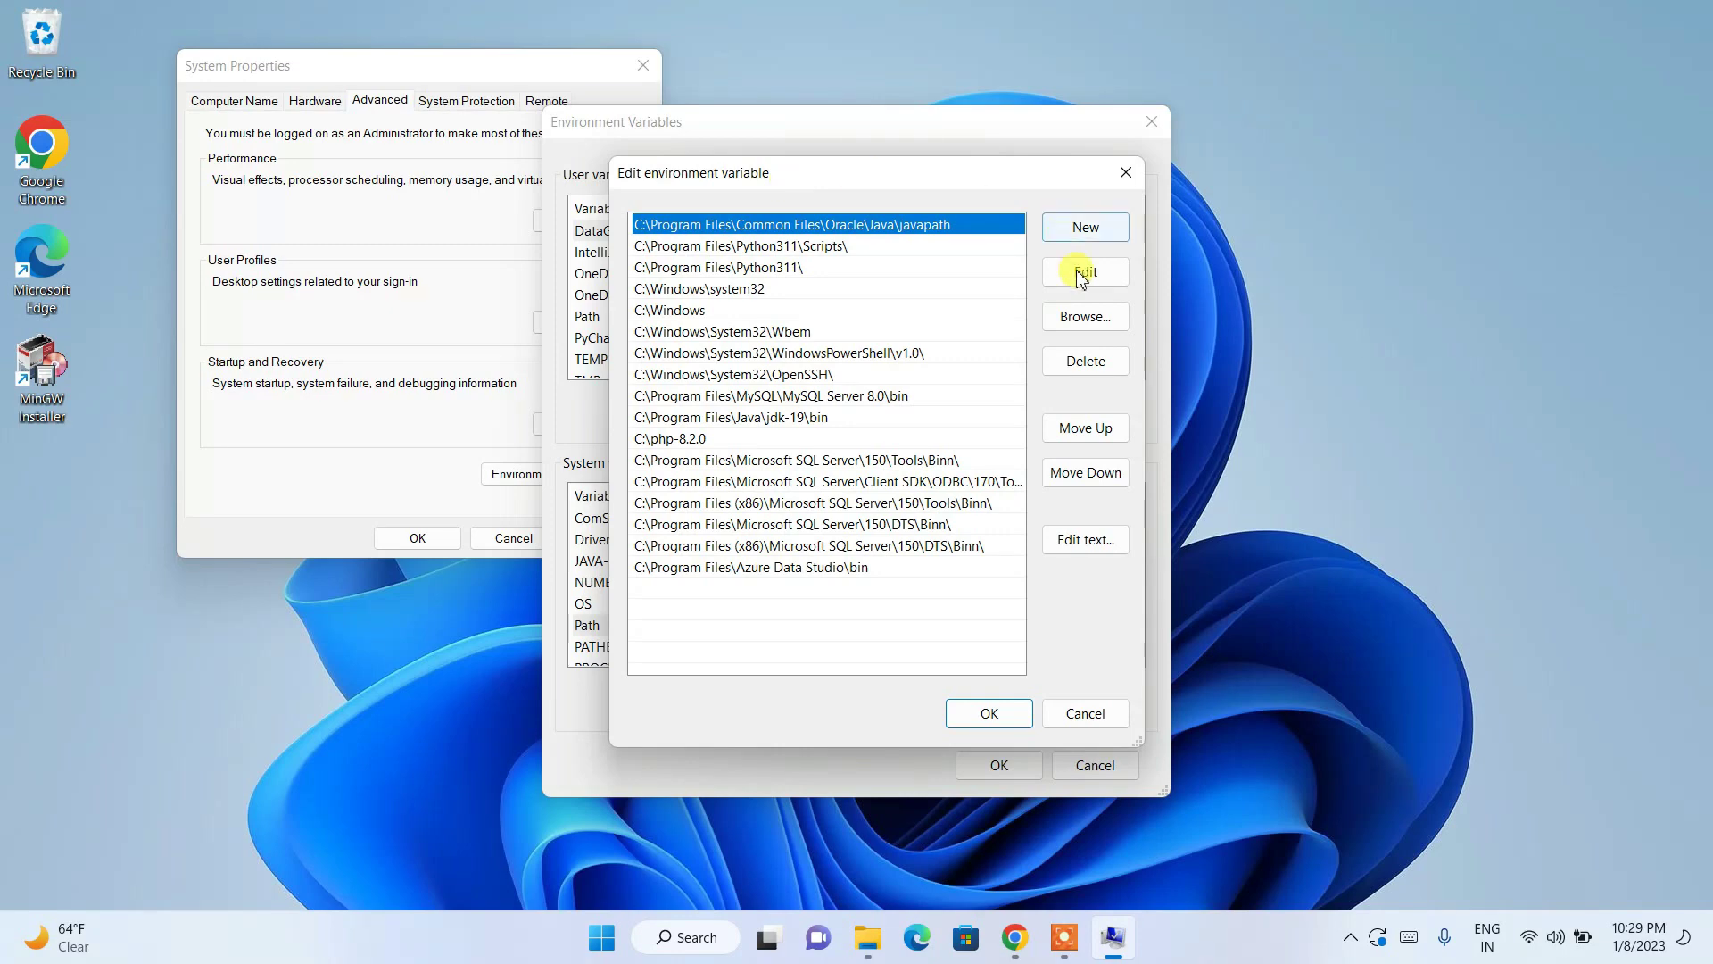
{"action": "left_click", "coordinate": [1080, 228]}
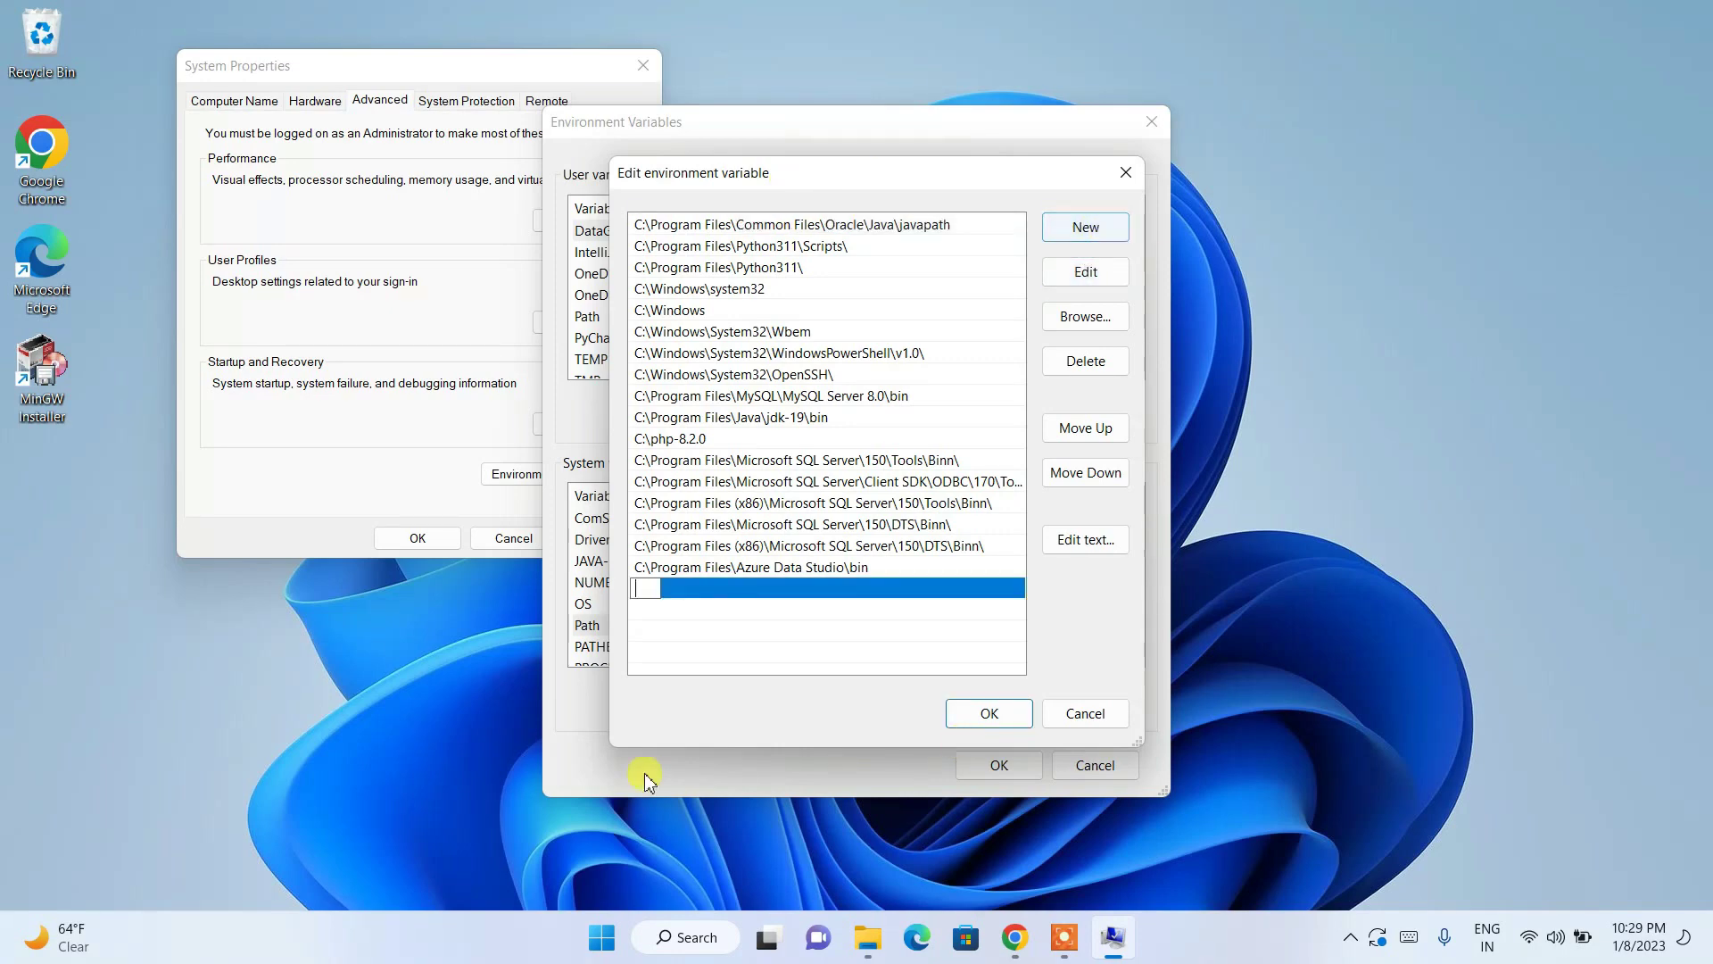
{"action": "right_click", "coordinate": [656, 585]}
{"action": "left_click", "coordinate": [727, 681]}
{"action": "left_click", "coordinate": [817, 645]}
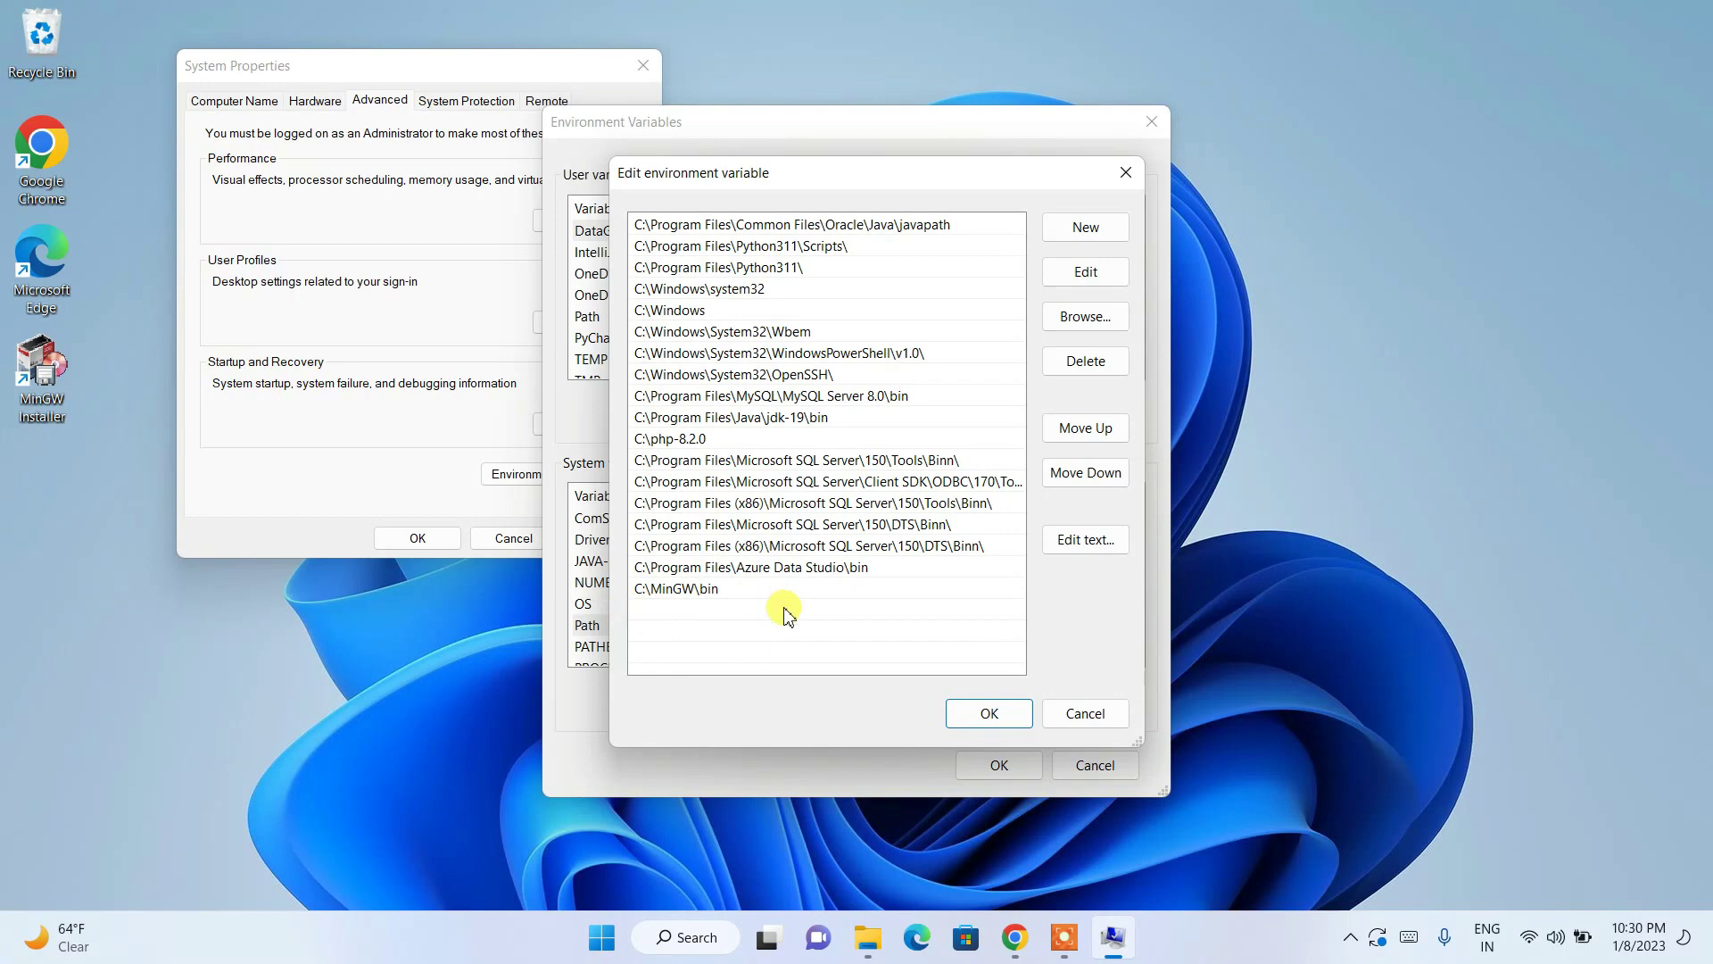
Save the Path change through each dialog and close System Properties.
{"action": "left_click", "coordinate": [989, 714]}
{"action": "left_click", "coordinate": [1007, 766]}
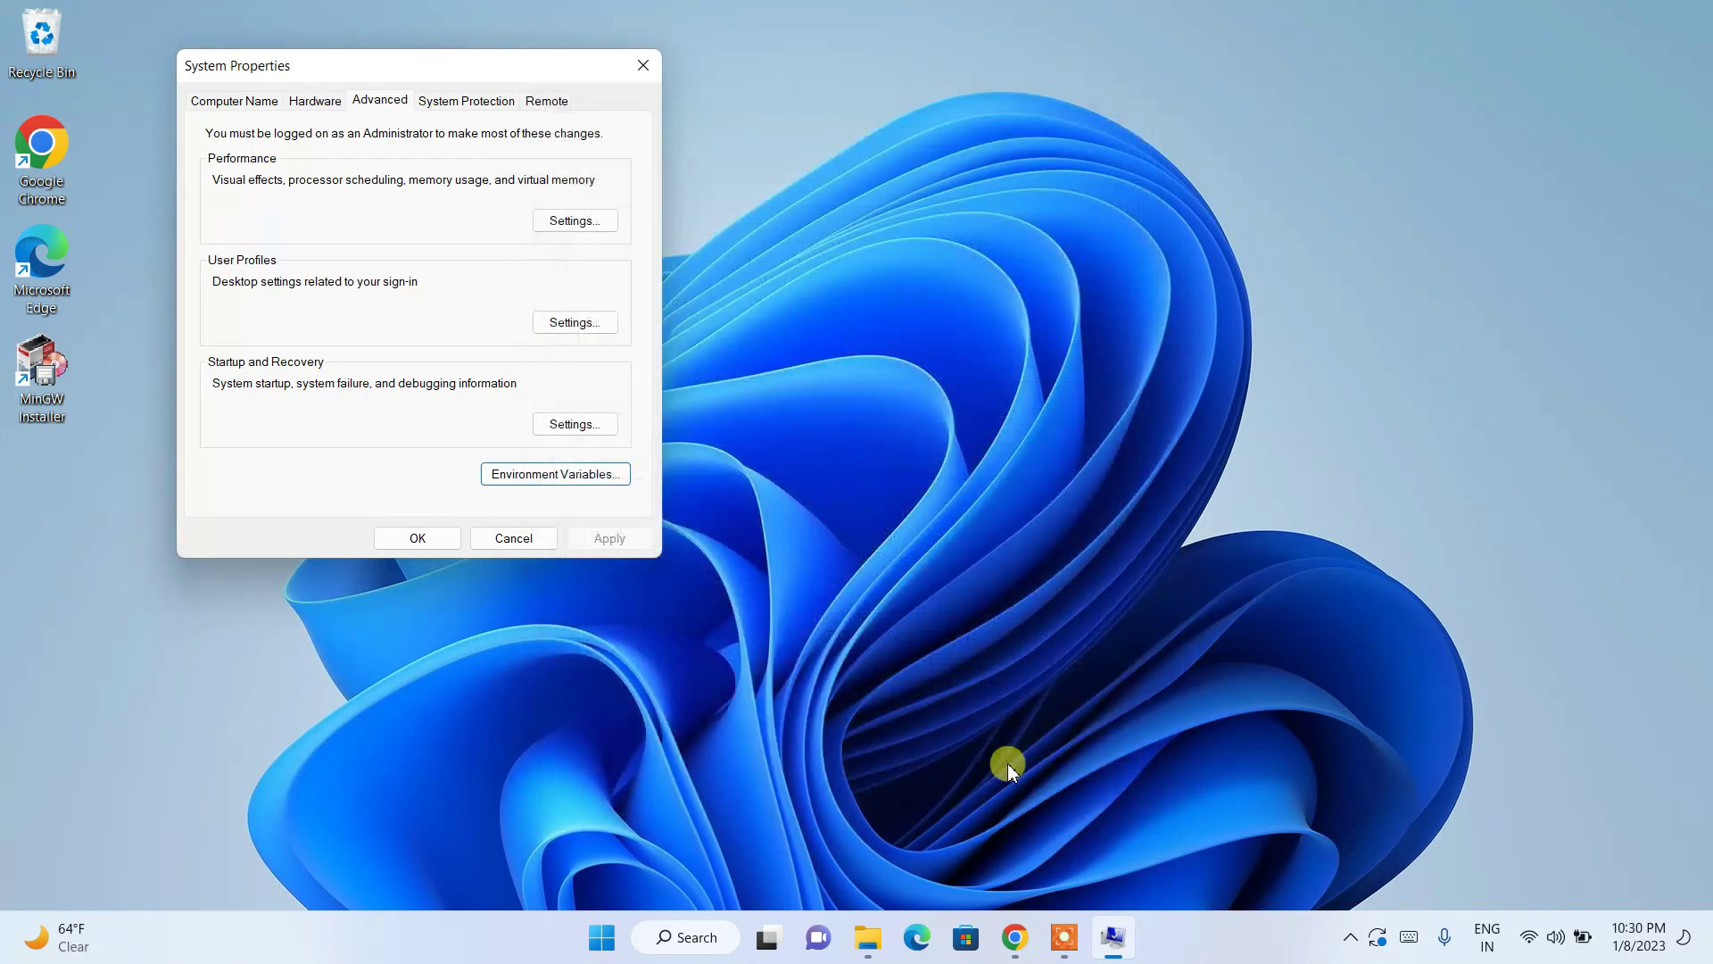
{"action": "left_click", "coordinate": [446, 539]}
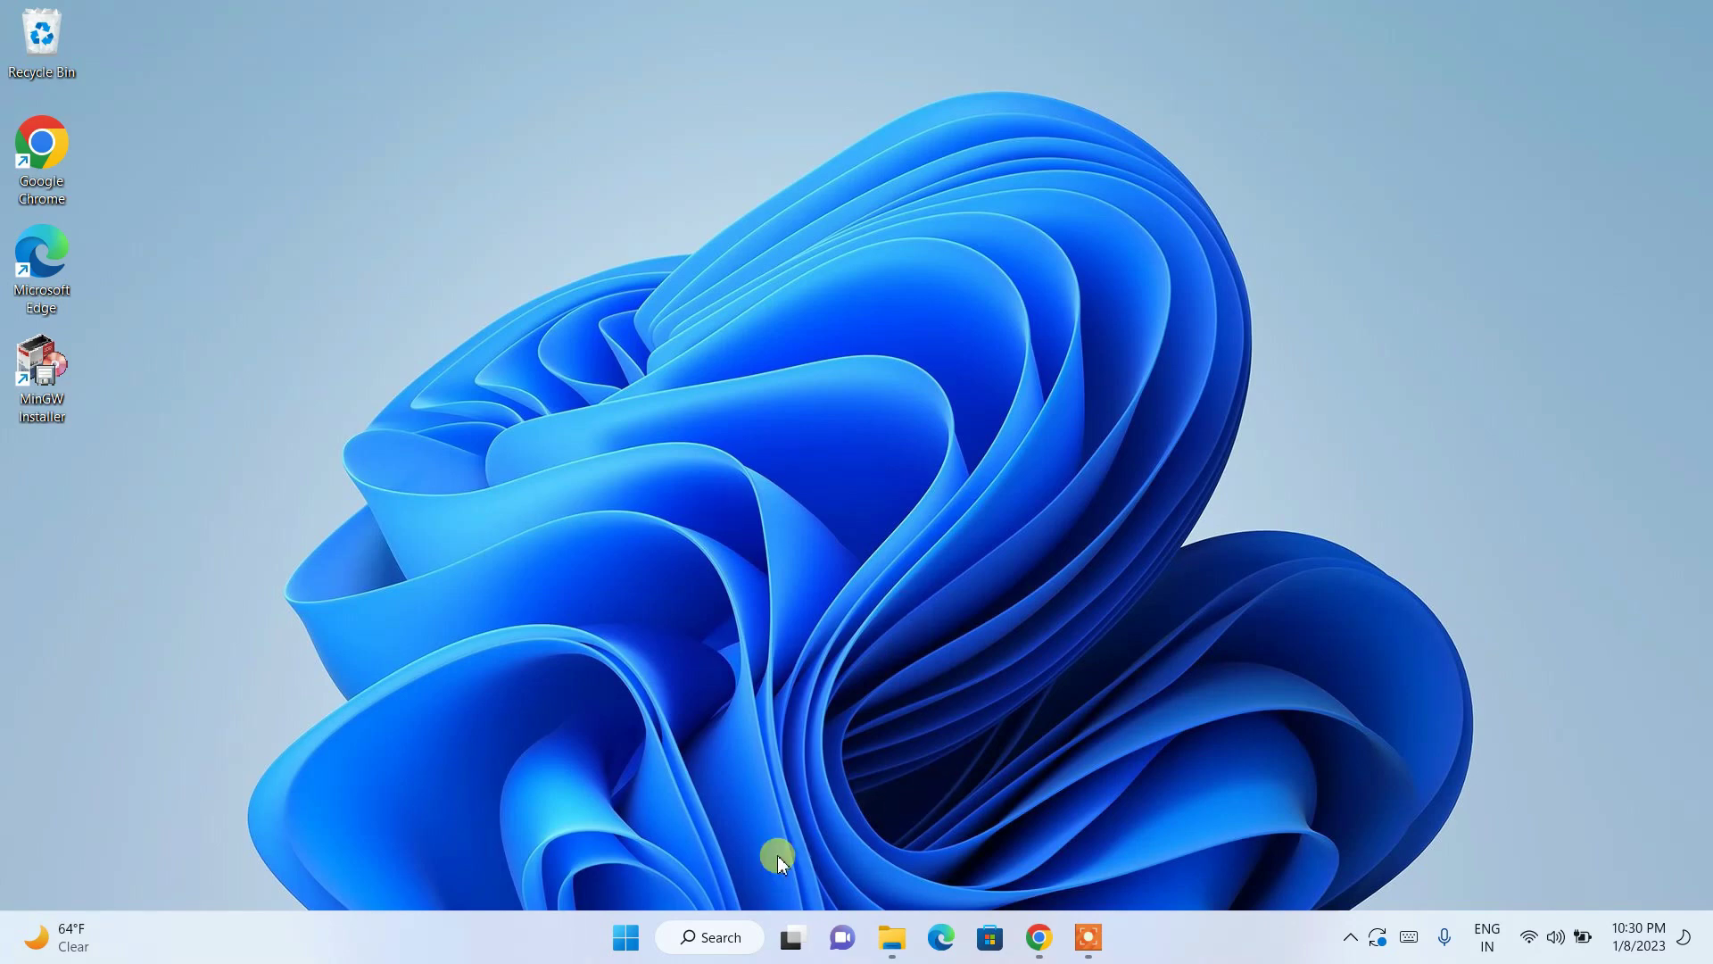
{"action": "left_click", "coordinate": [711, 936]}
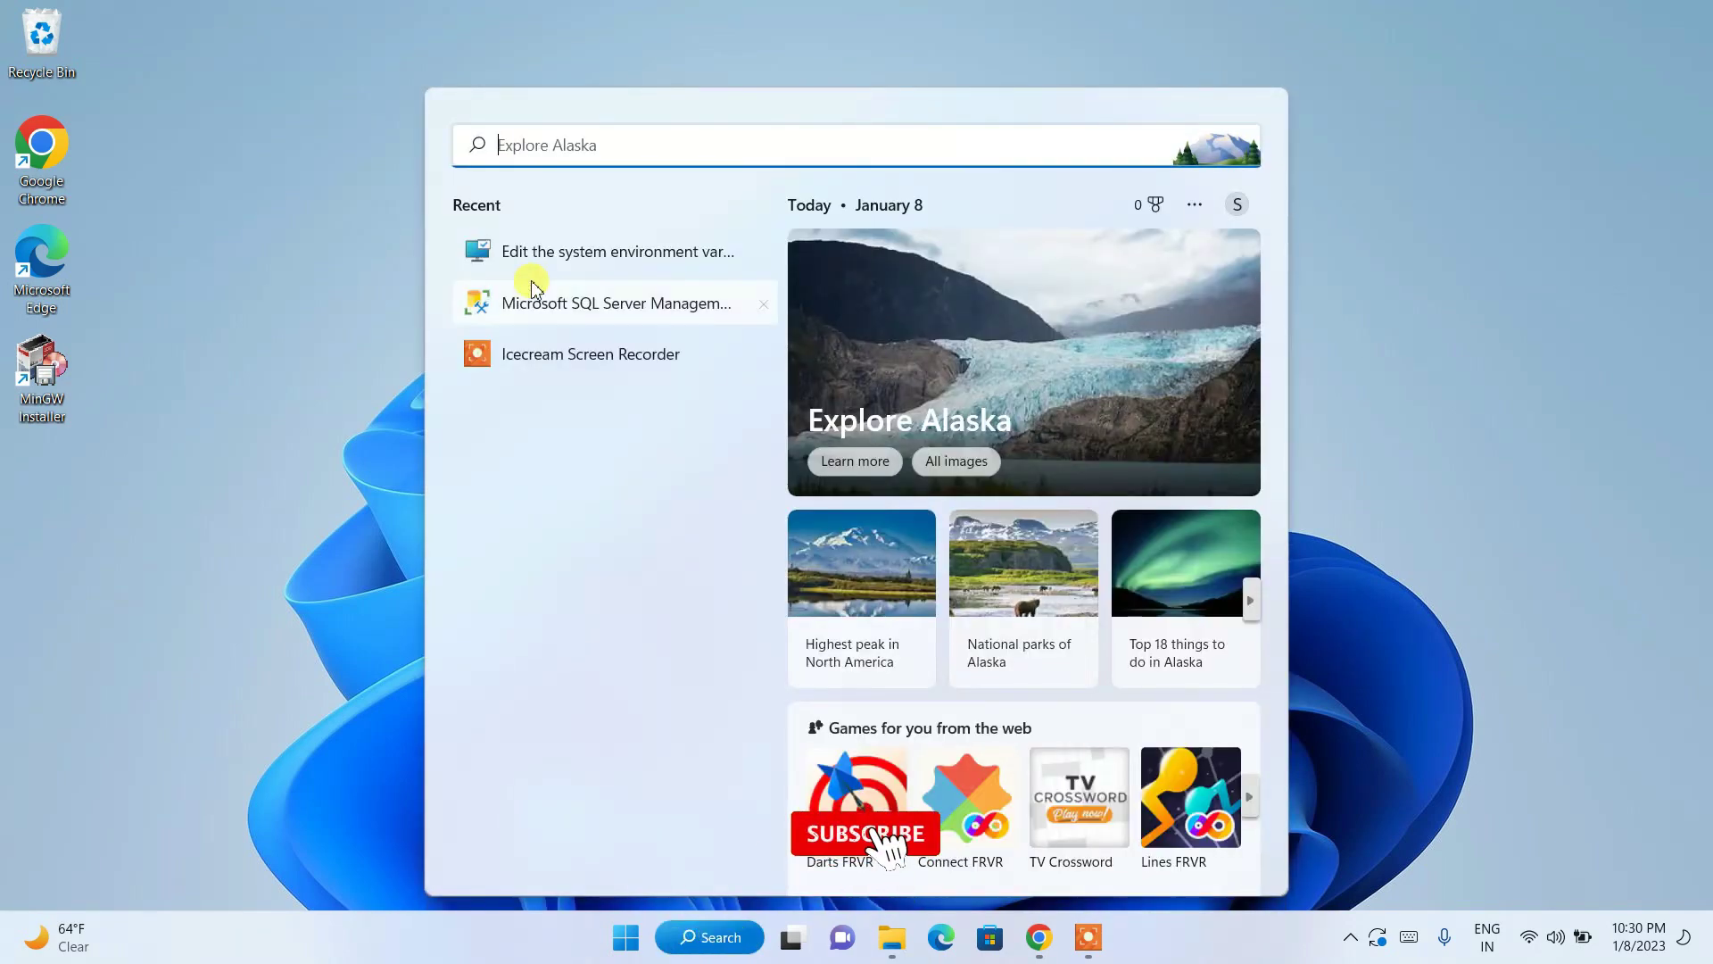
Open Command Prompt, run g++ --version showing GCC 6.3.0, then close it.
{"action": "type", "text": "cmd"}
{"action": "left_click", "coordinate": [572, 335]}
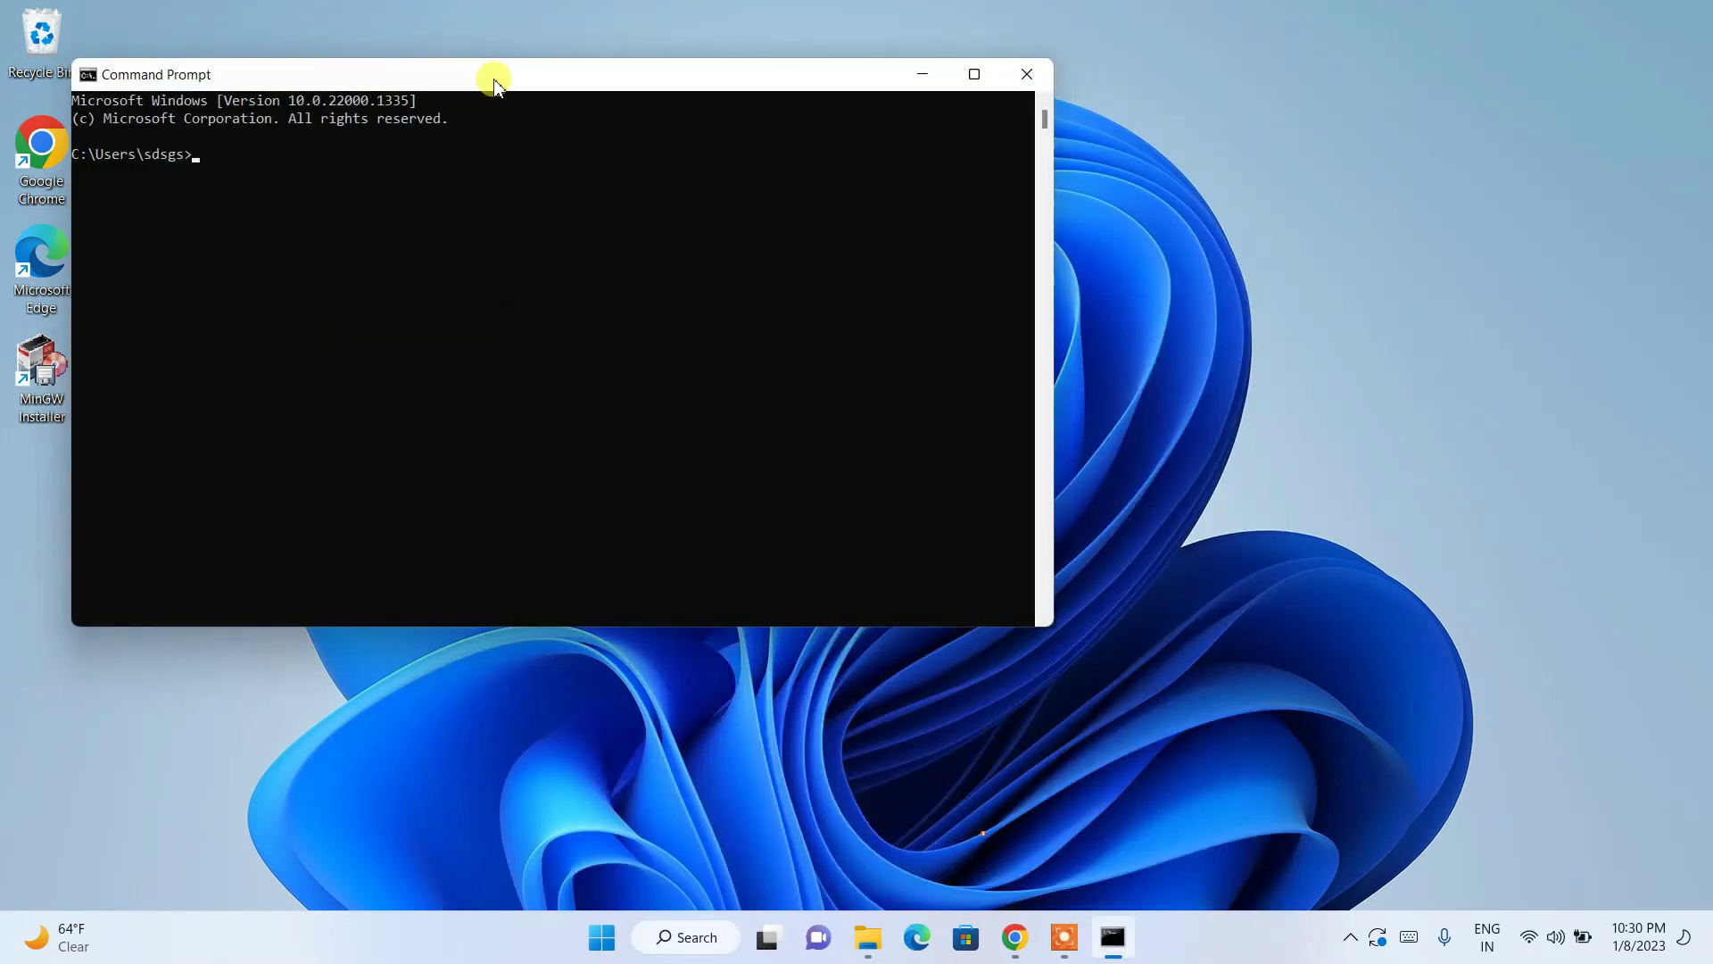
{"action": "left_click_drag", "start_coordinate": [495, 83], "coordinate": [565, 87]}
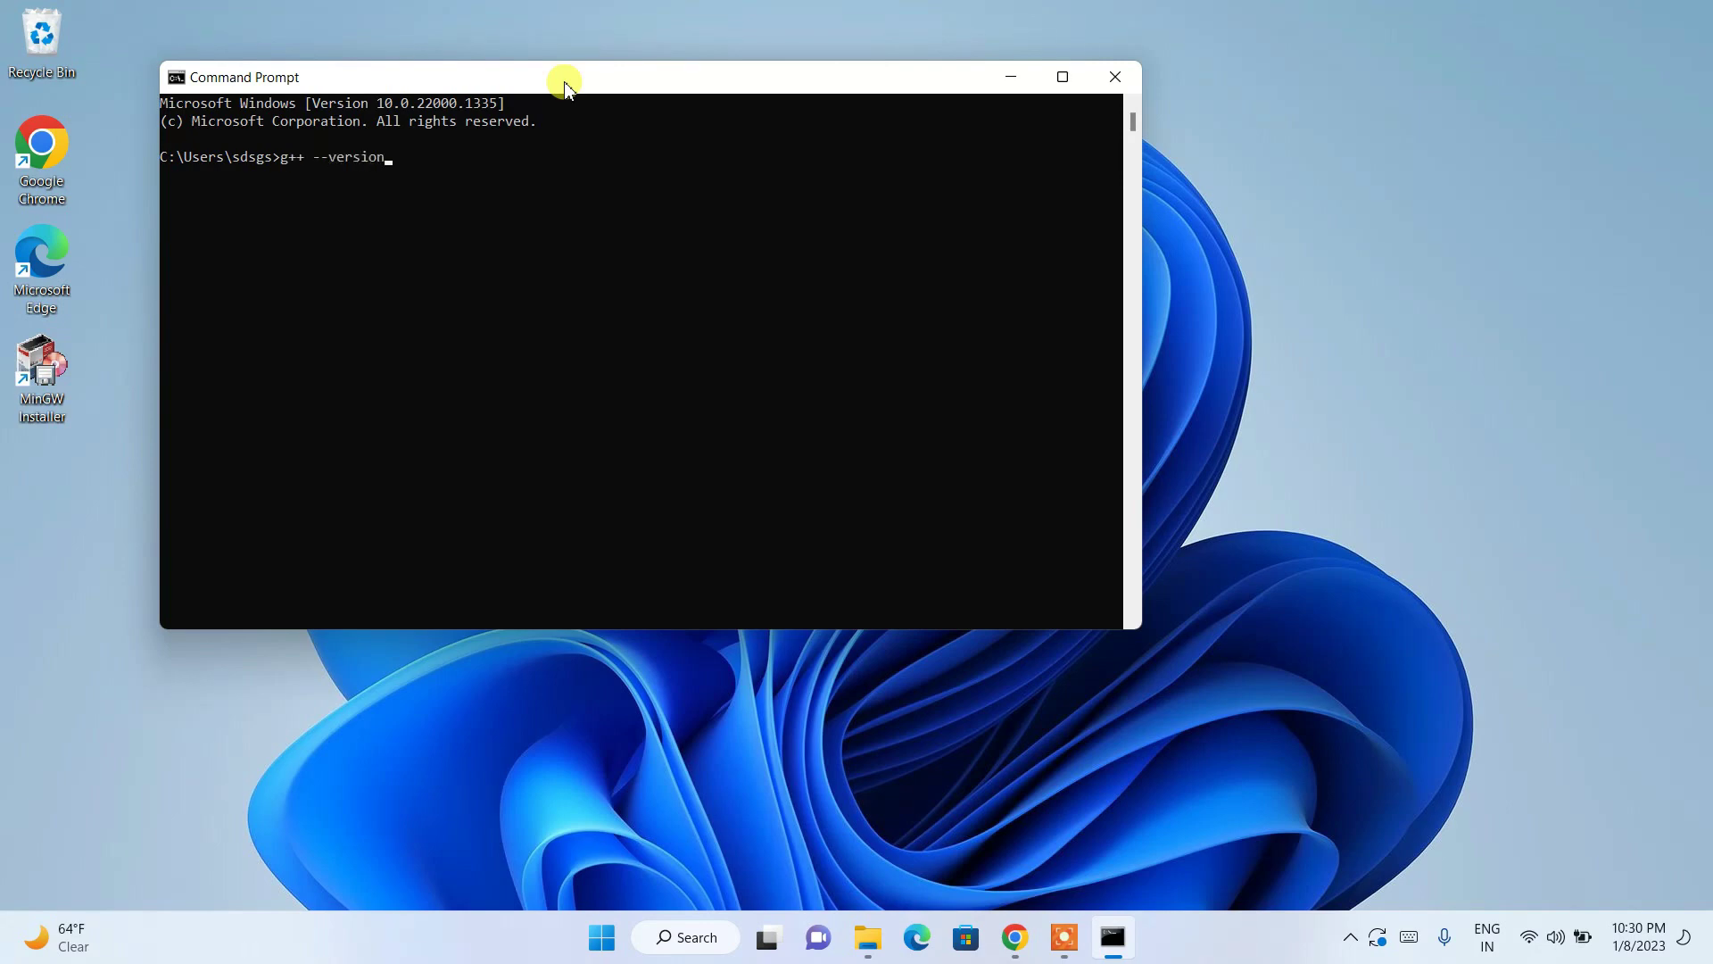
{"action": "key", "text": "Return"}
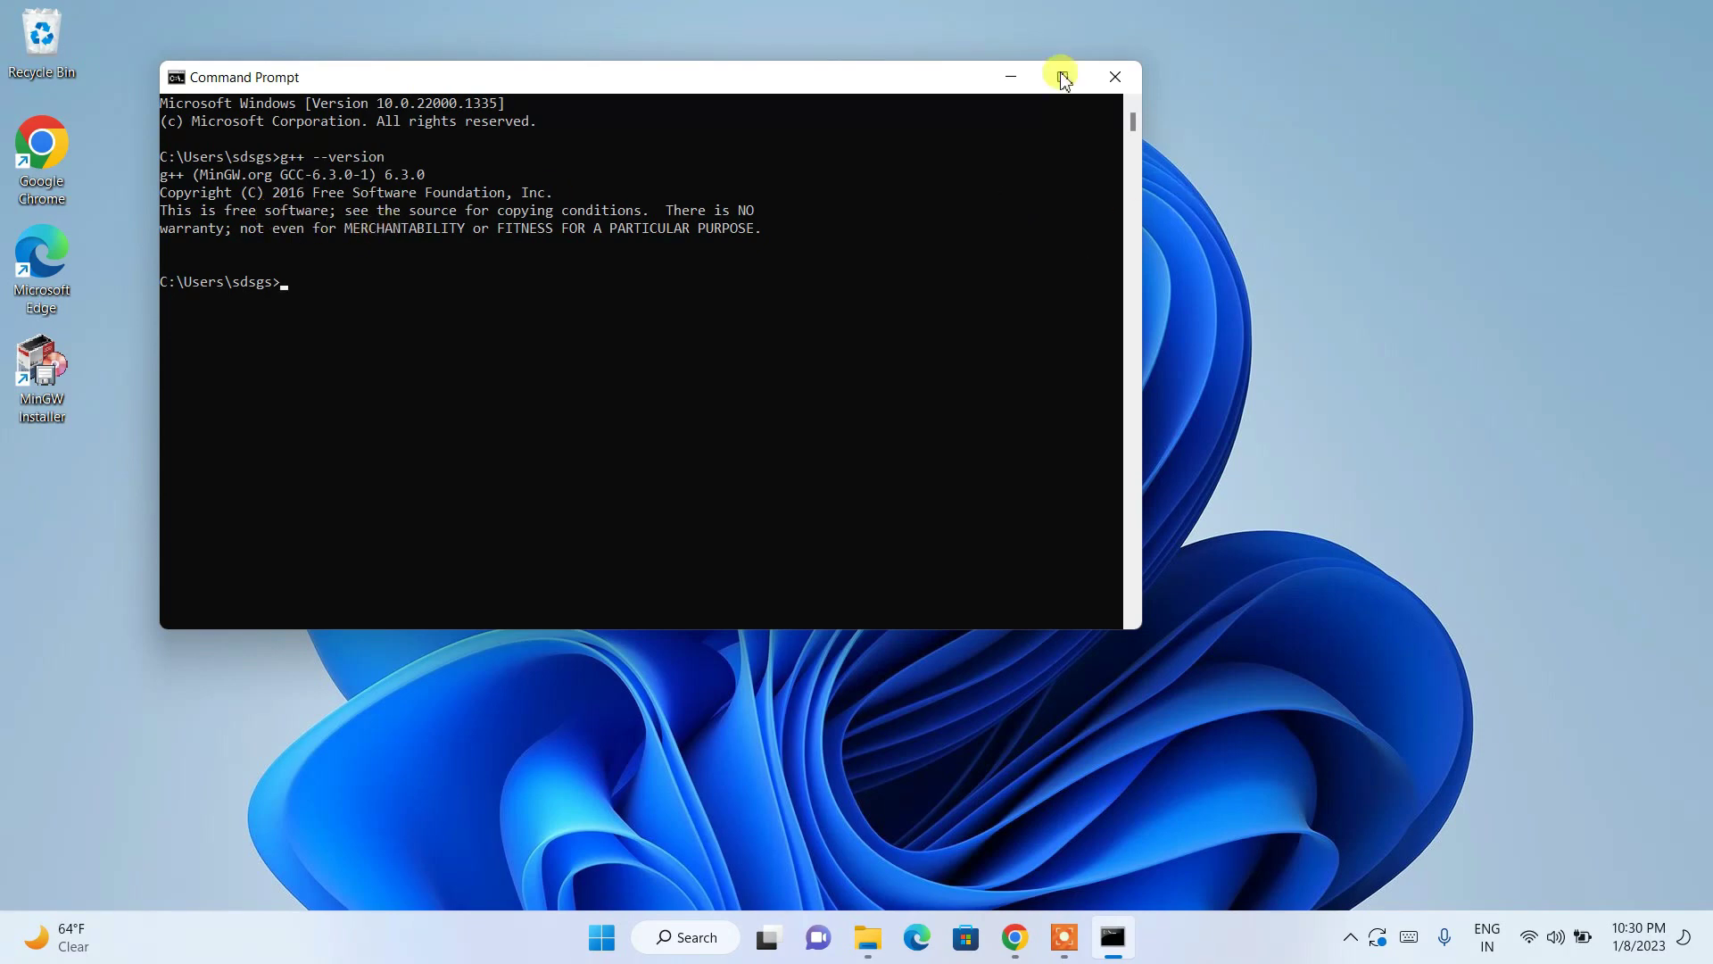
{"action": "left_click", "coordinate": [1114, 75]}
Create a desktop folder named c-practice and open it.
{"action": "right_click", "coordinate": [222, 66]}
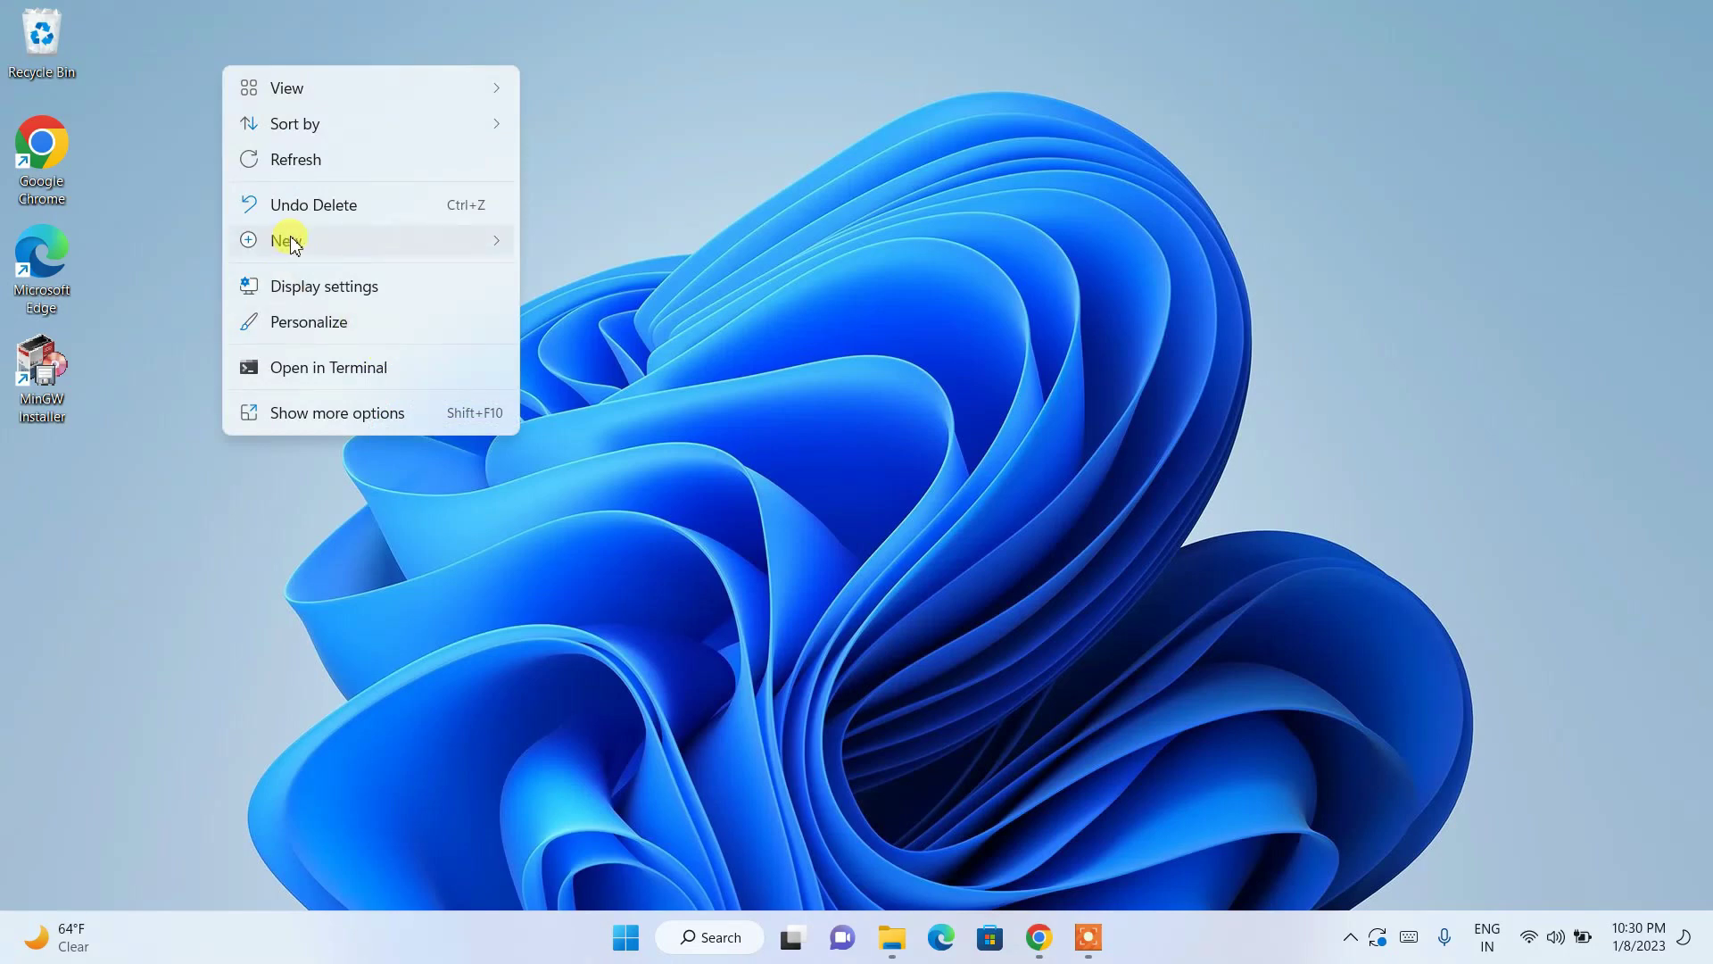
{"action": "mouse_move", "coordinate": [284, 239]}
{"action": "left_click", "coordinate": [589, 246]}
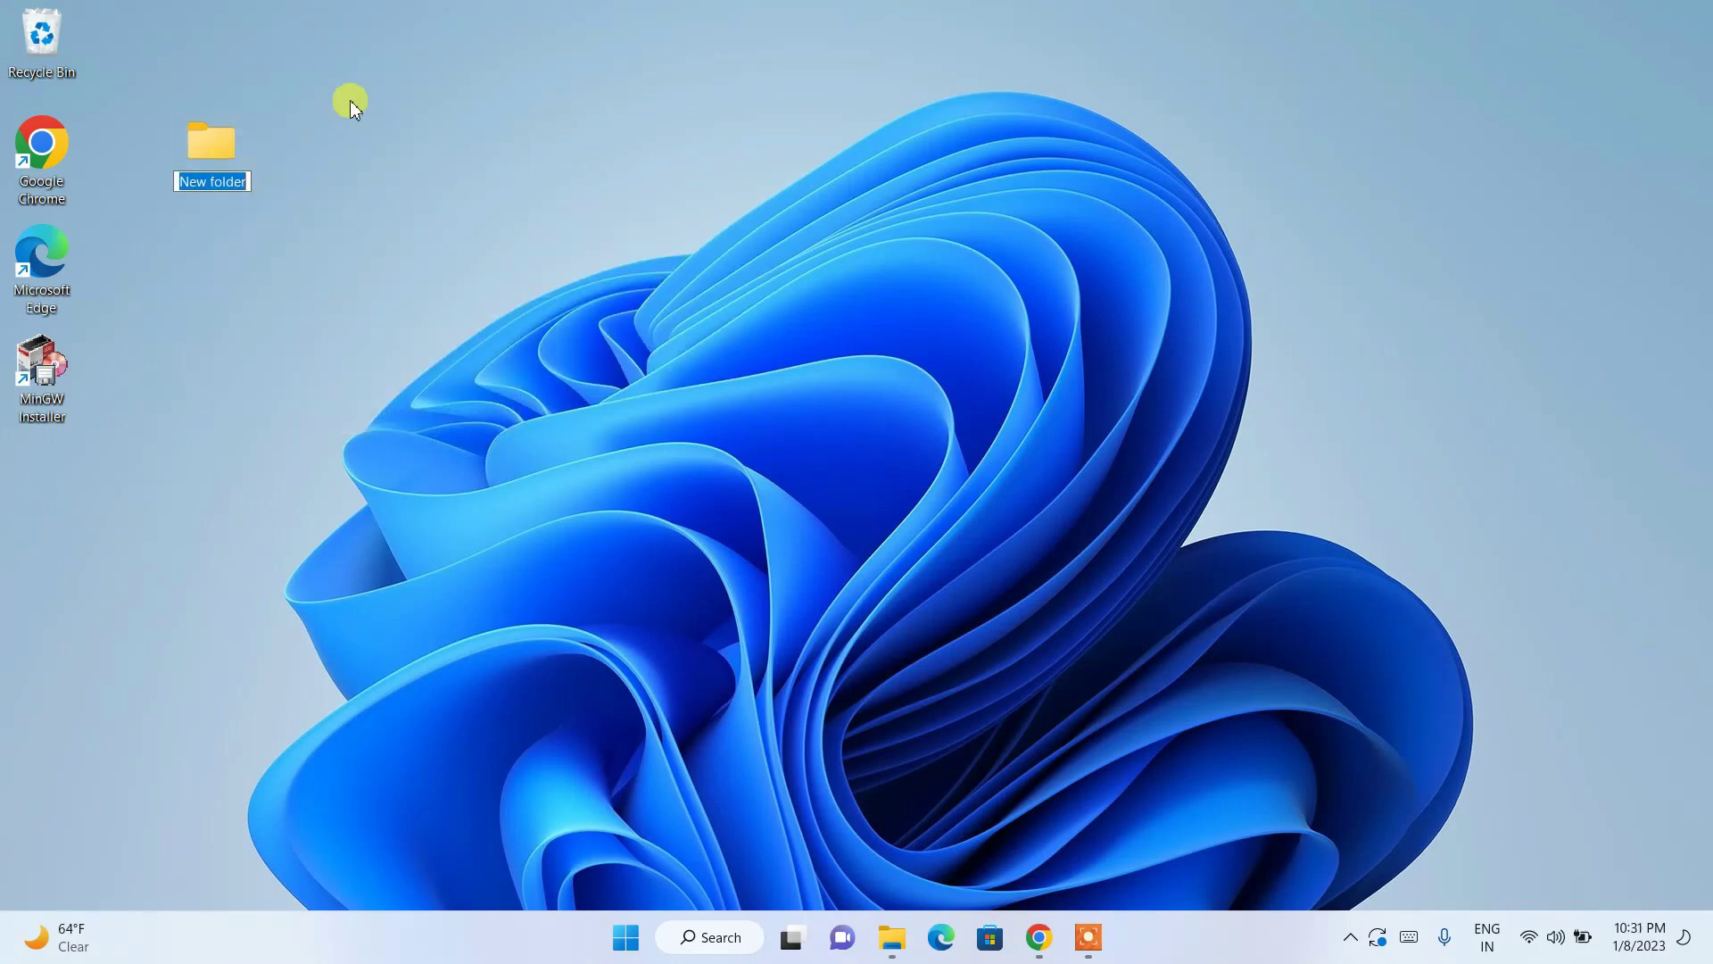
{"action": "type", "text": "c-practice"}
{"action": "double_click", "coordinate": [211, 143]}
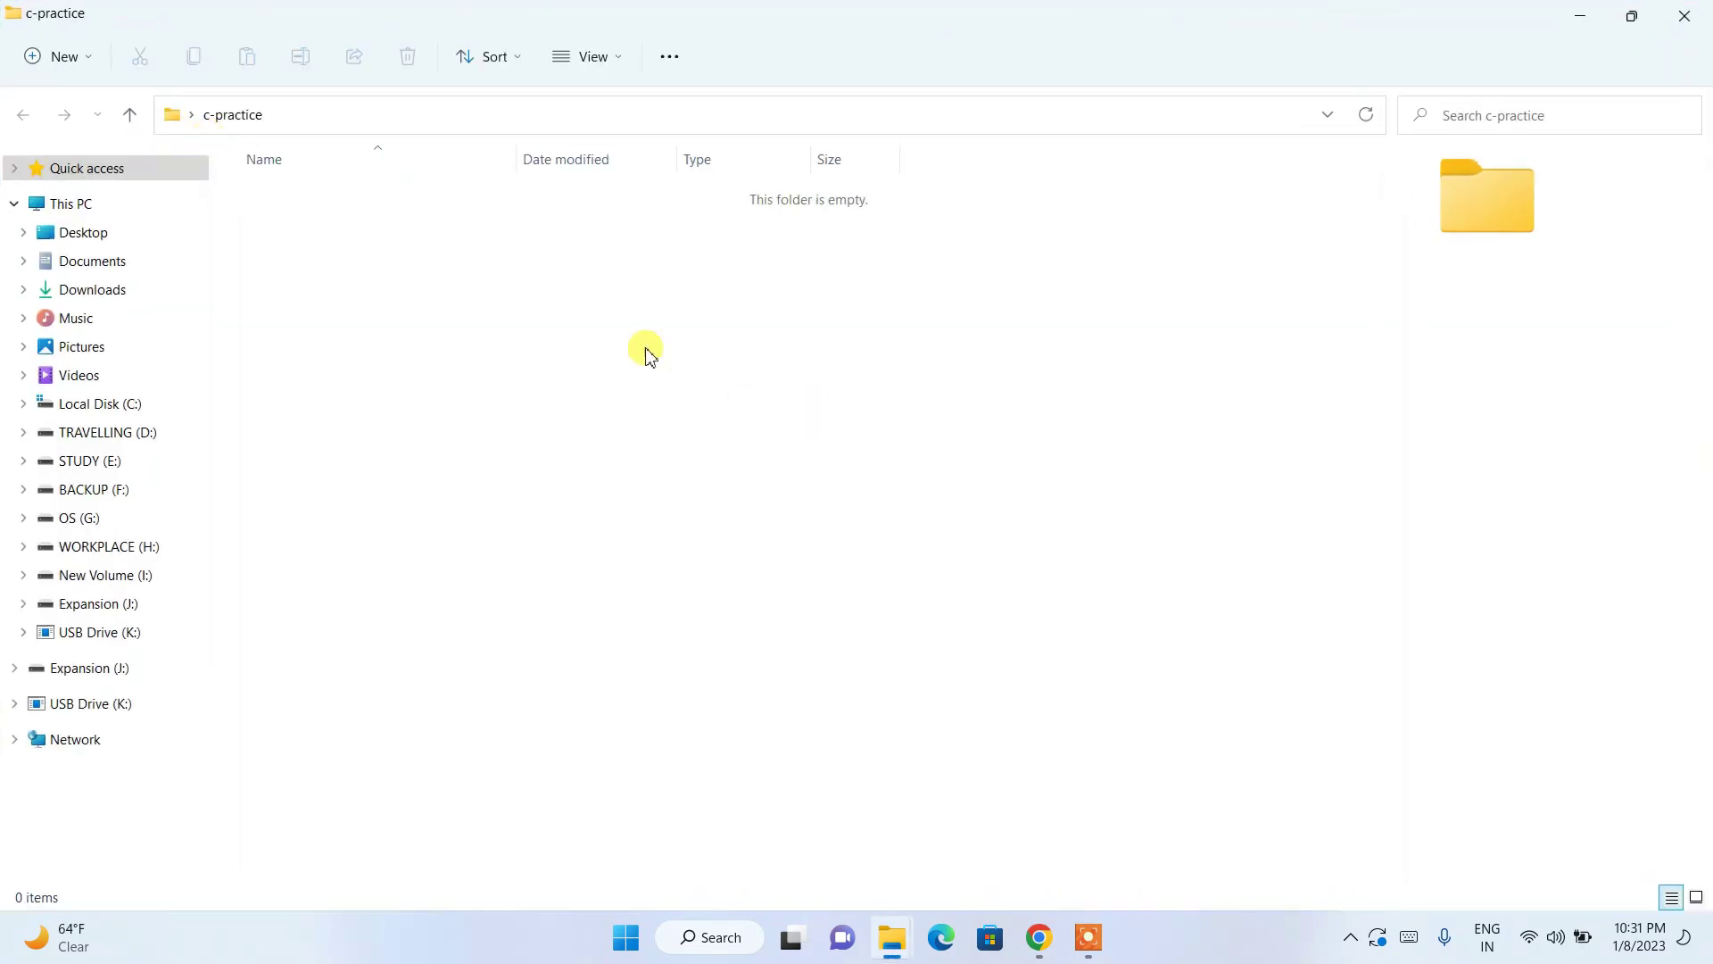
Create a new text document in c-practice, name it helloworld.c, and accept the extension change.
{"action": "right_click", "coordinate": [597, 317]}
{"action": "mouse_move", "coordinate": [700, 494]}
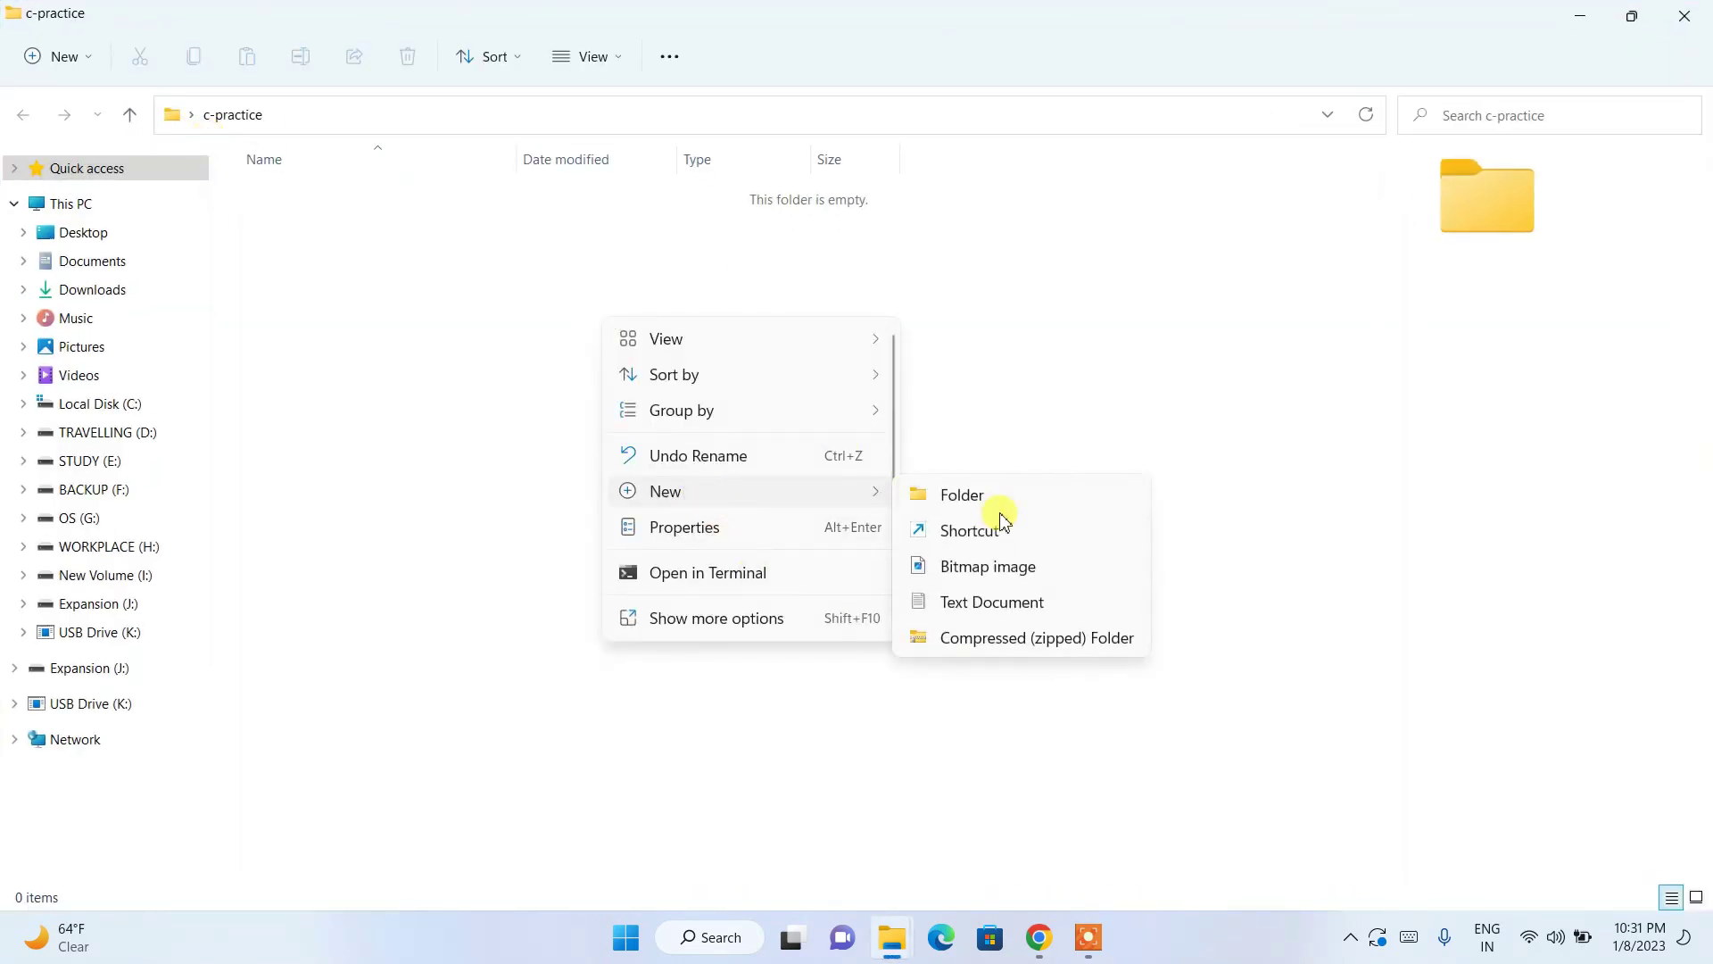
{"action": "left_click", "coordinate": [963, 614]}
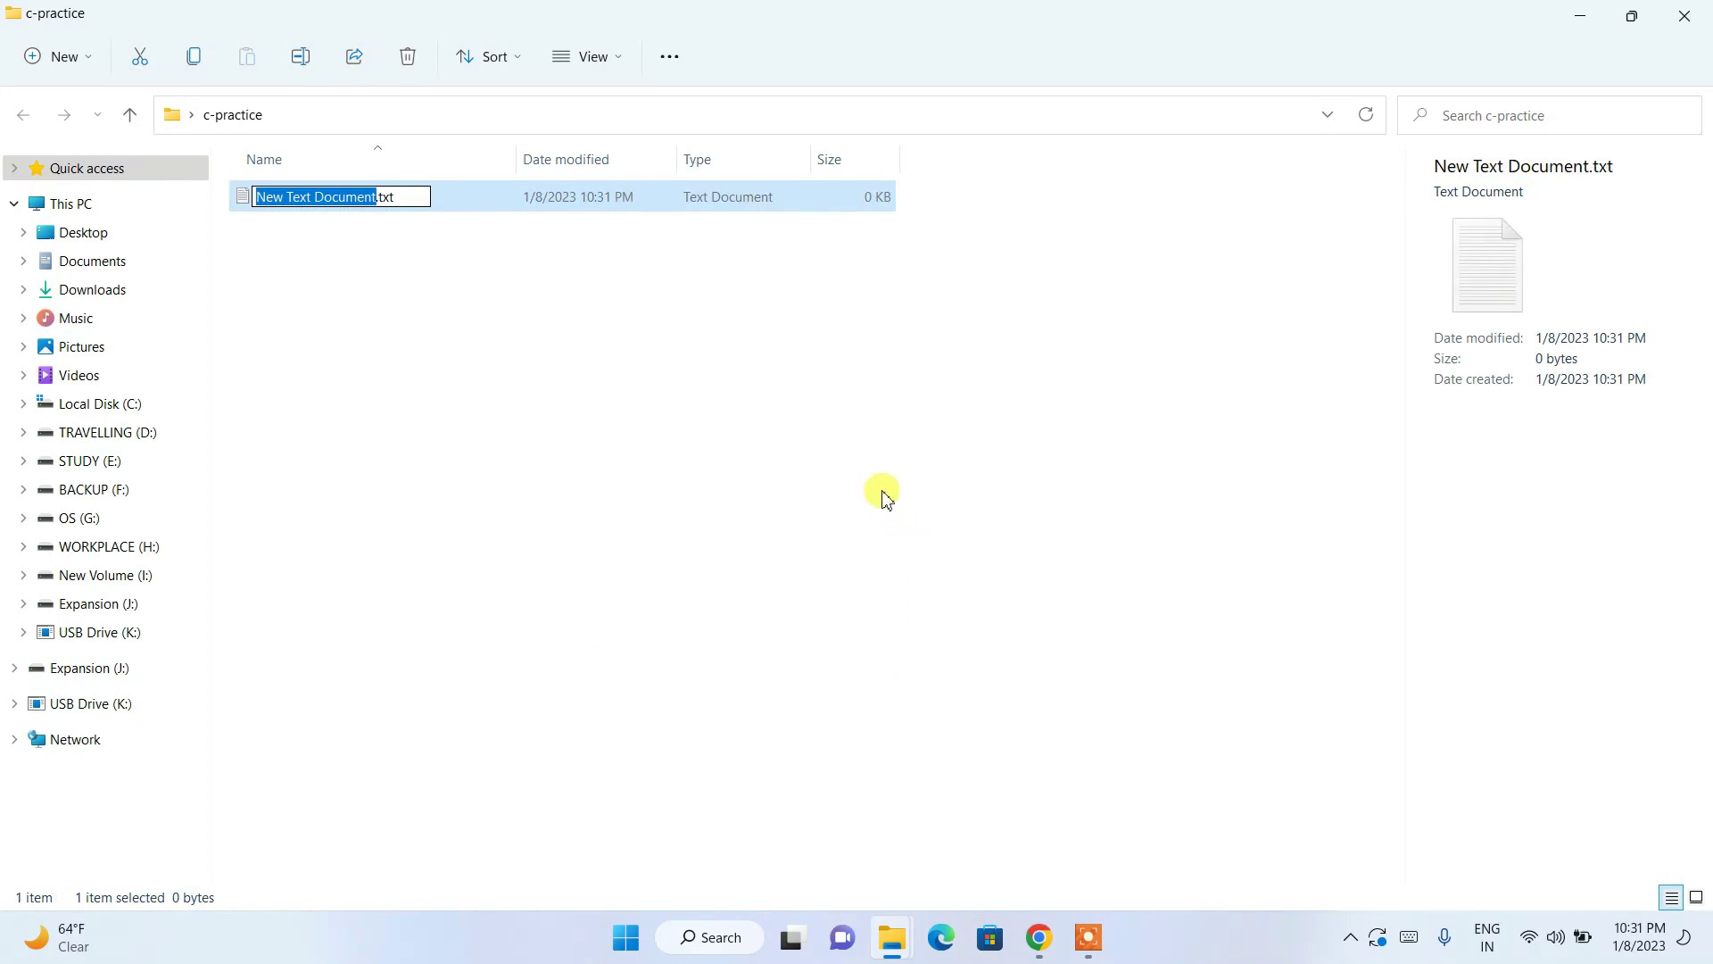
{"action": "type", "text": "hellowo"}
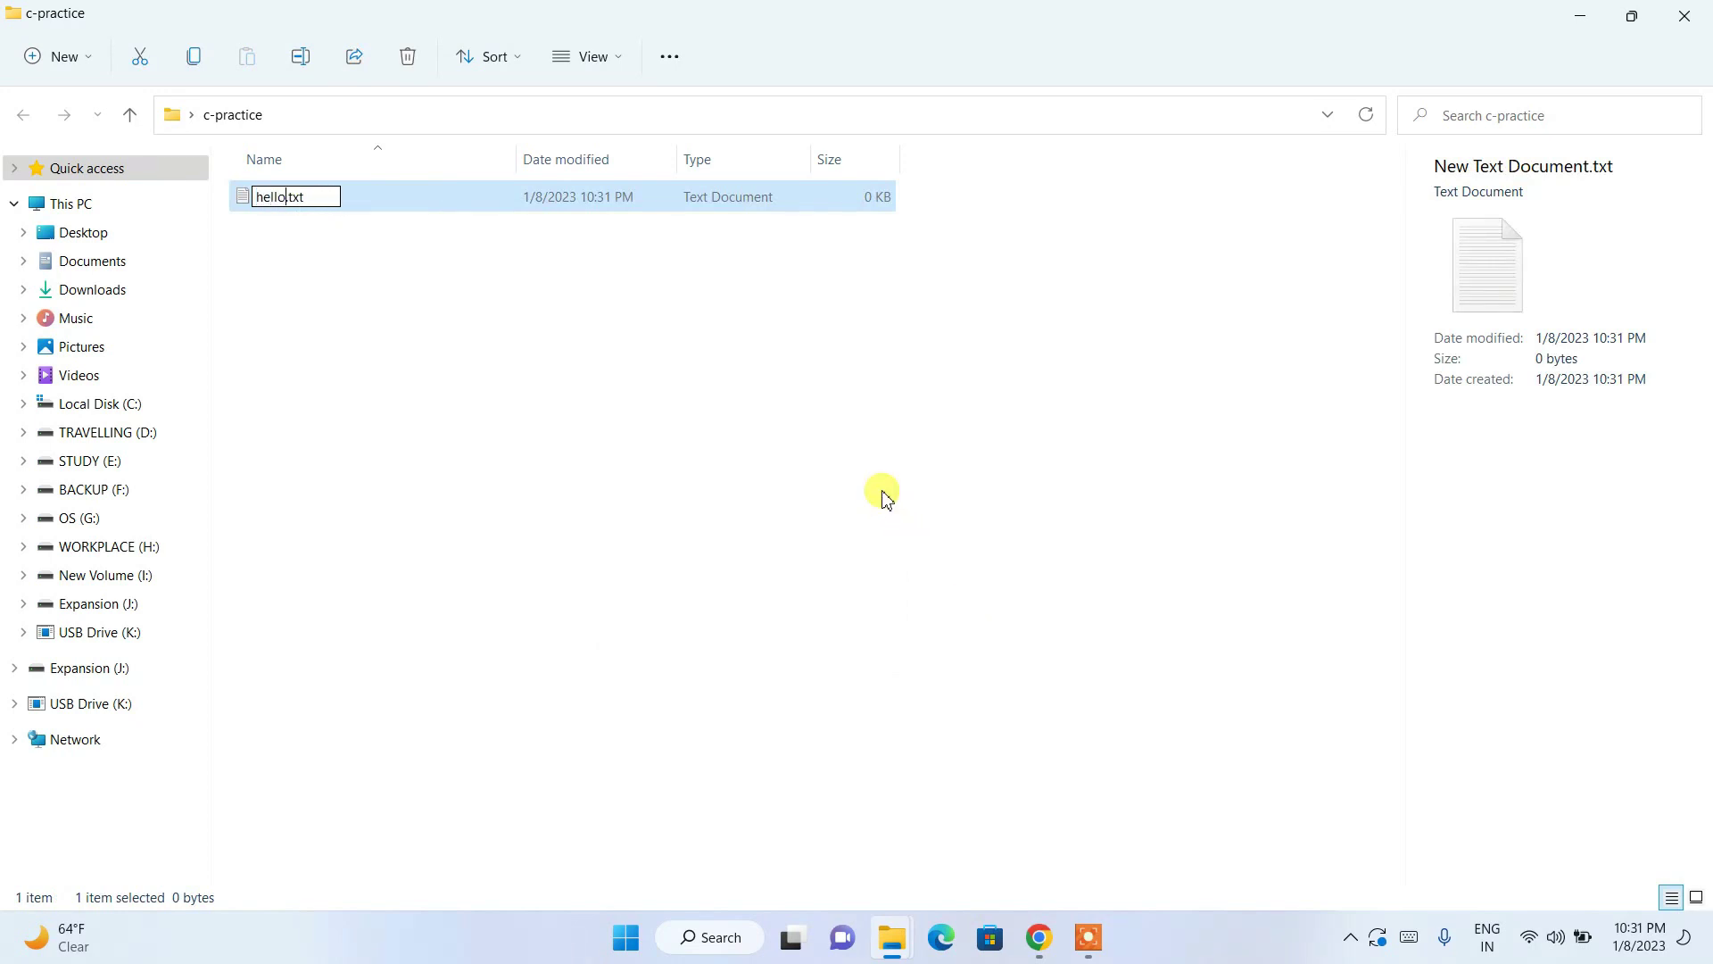
{"action": "type", "text": "rld"}
{"action": "key", "text": "Delete"}
{"action": "key", "text": "Delete"}
{"action": "key", "text": "Return"}
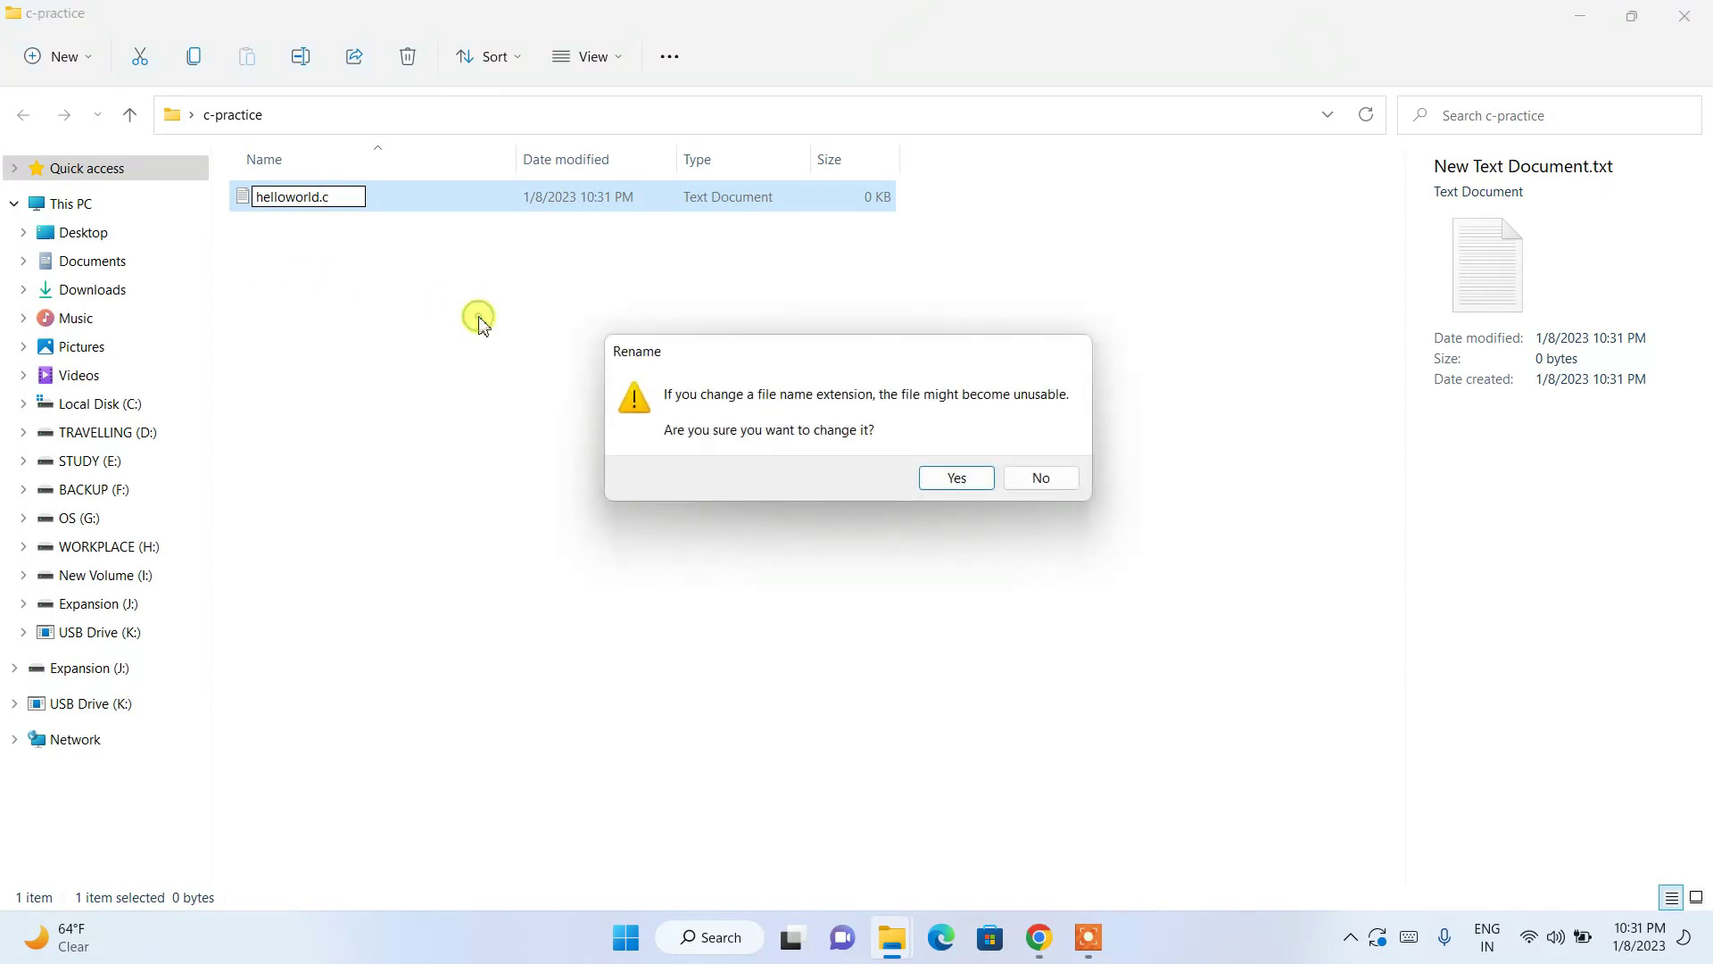
{"action": "left_click", "coordinate": [954, 478]}
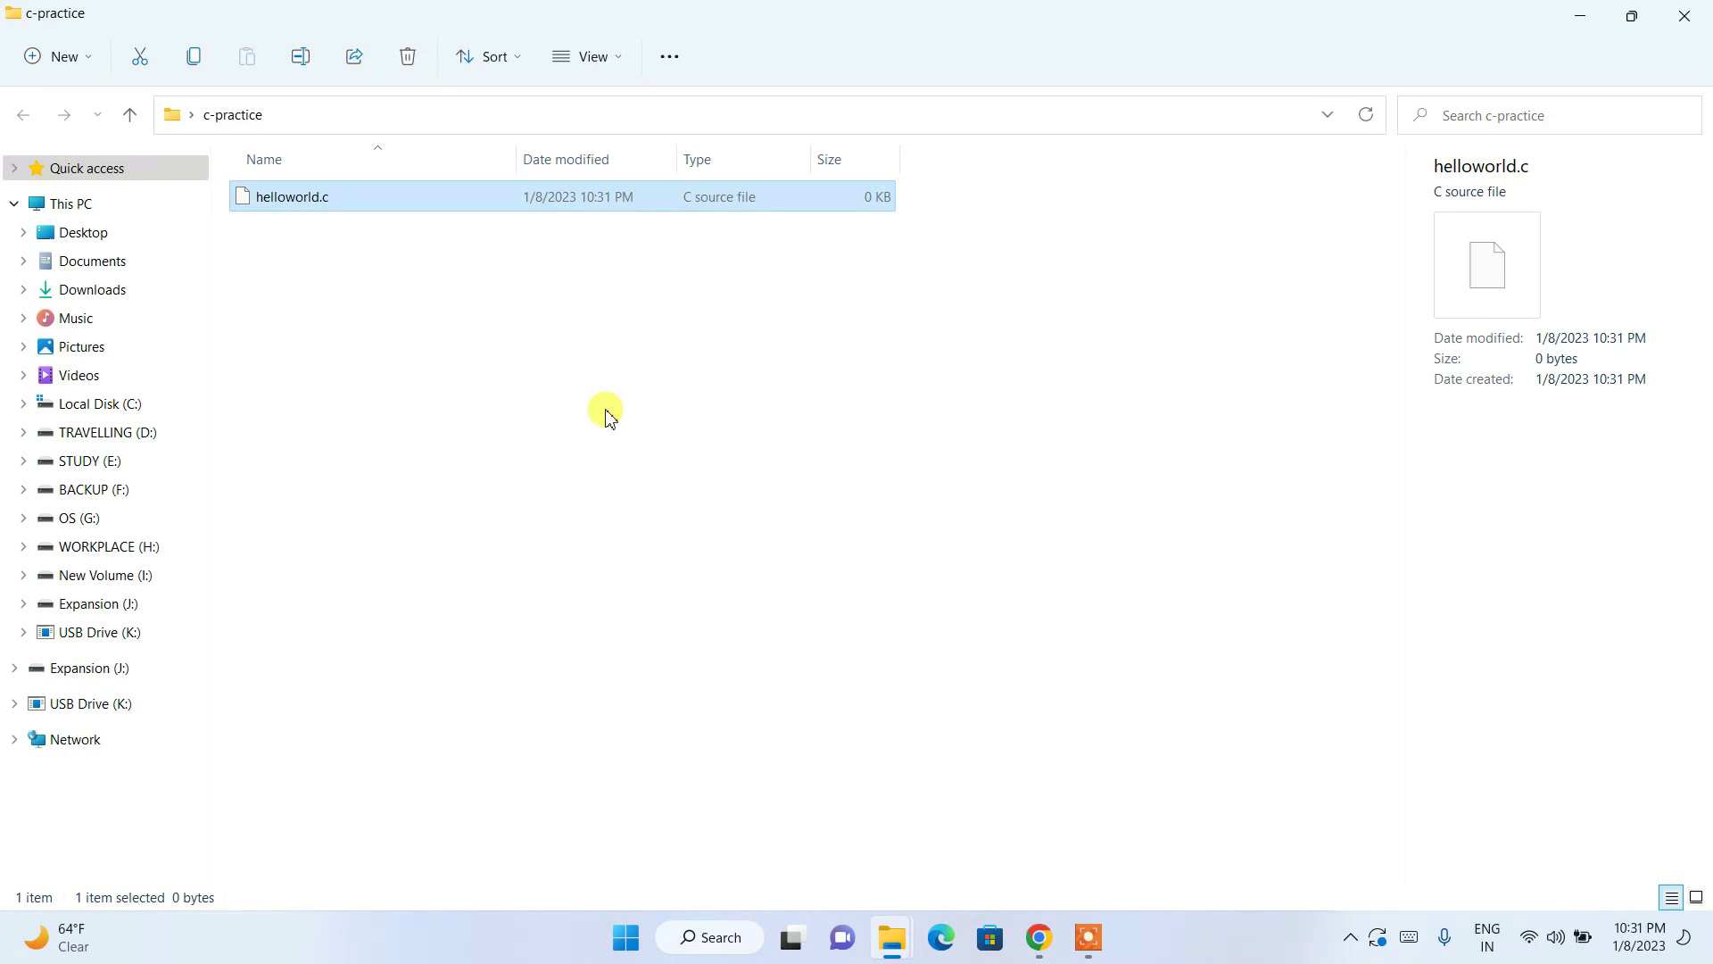
Open helloworld.c in Notepad and type the Hello World program starting with #include<stdio.h>.
{"action": "right_click", "coordinate": [336, 196]}
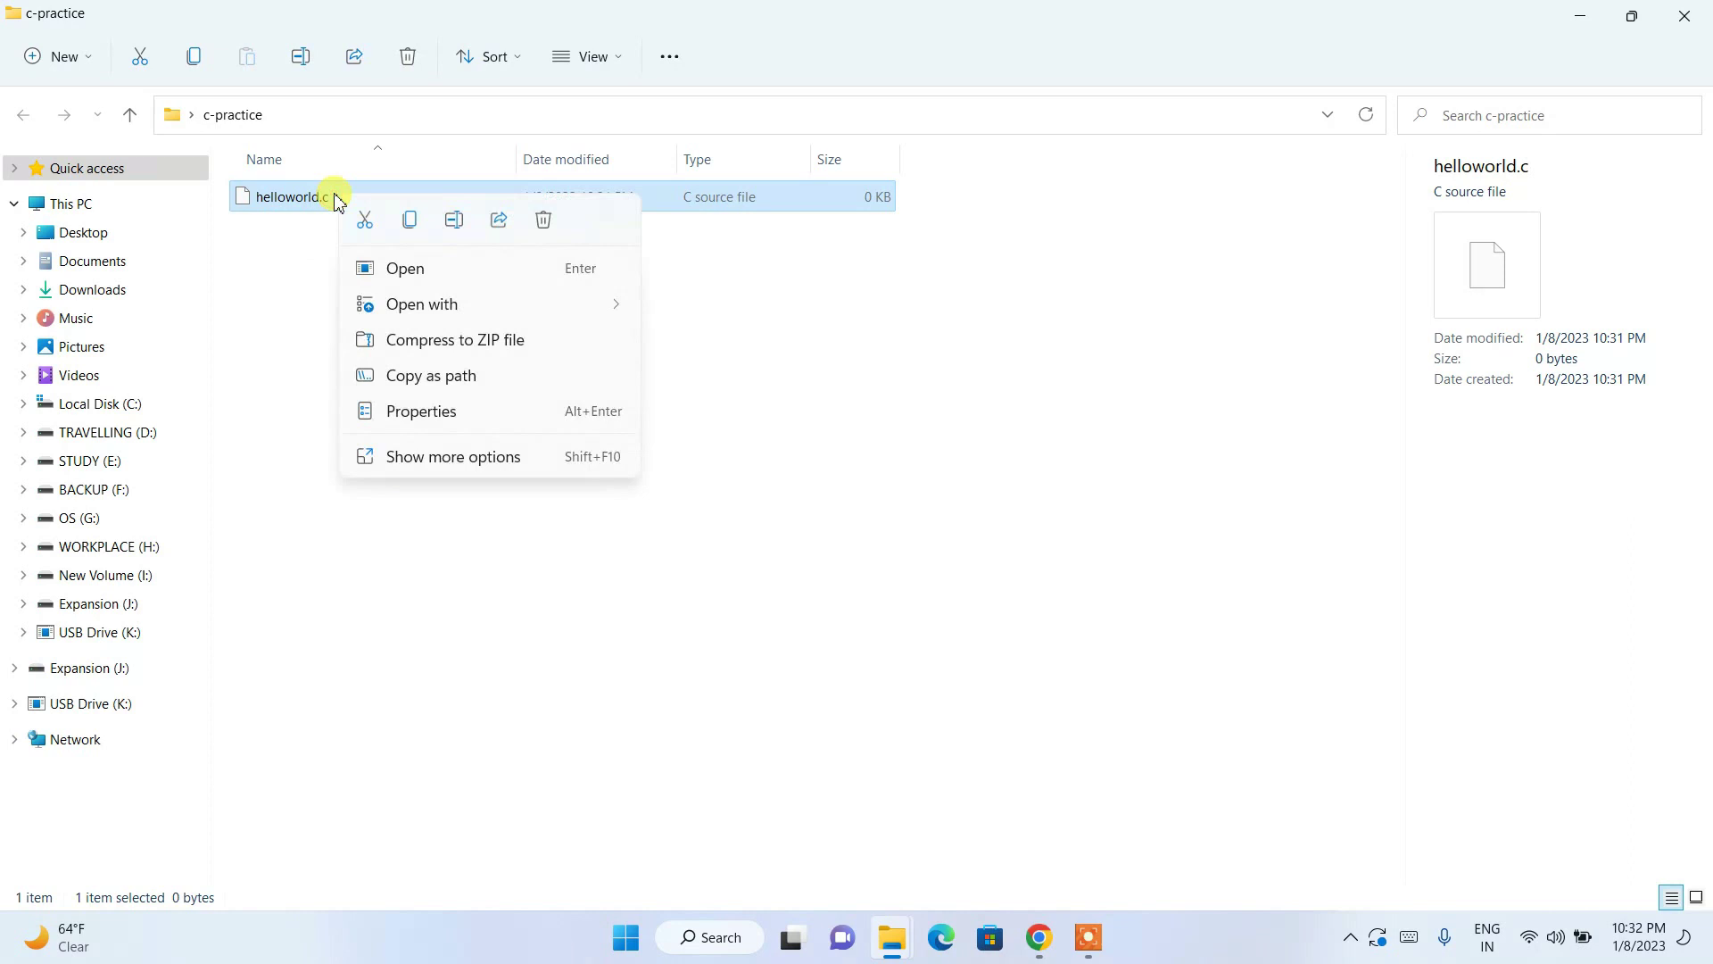
{"action": "mouse_move", "coordinate": [494, 310]}
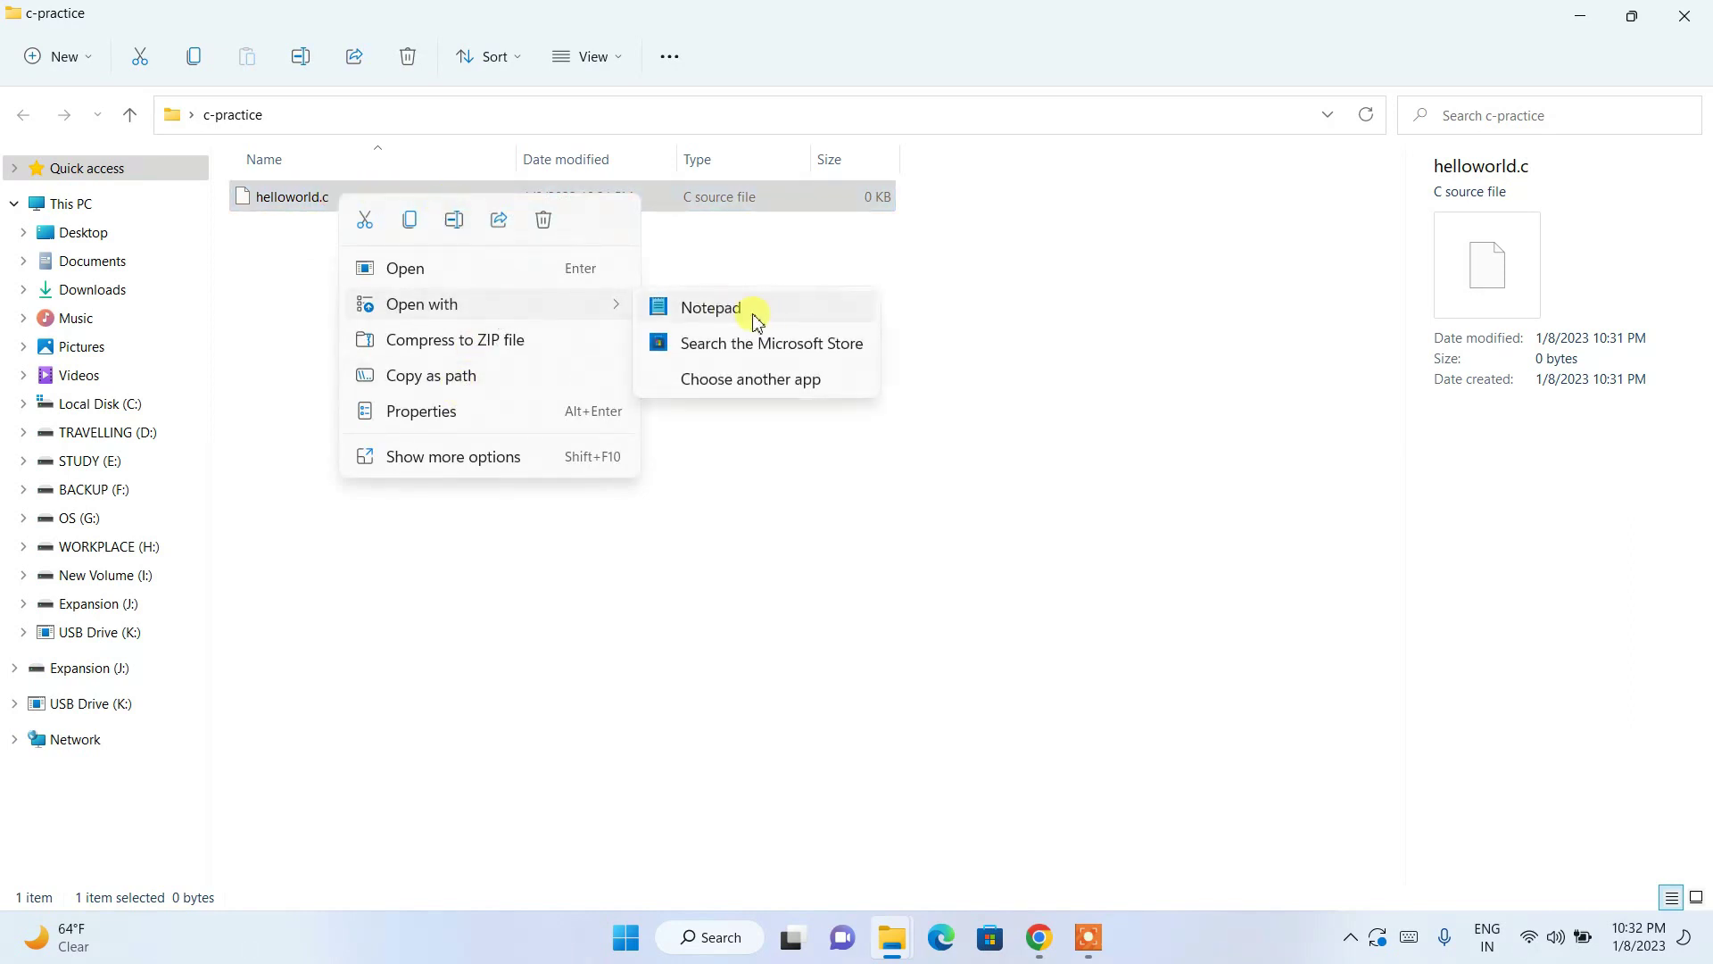
{"action": "left_click", "coordinate": [750, 319]}
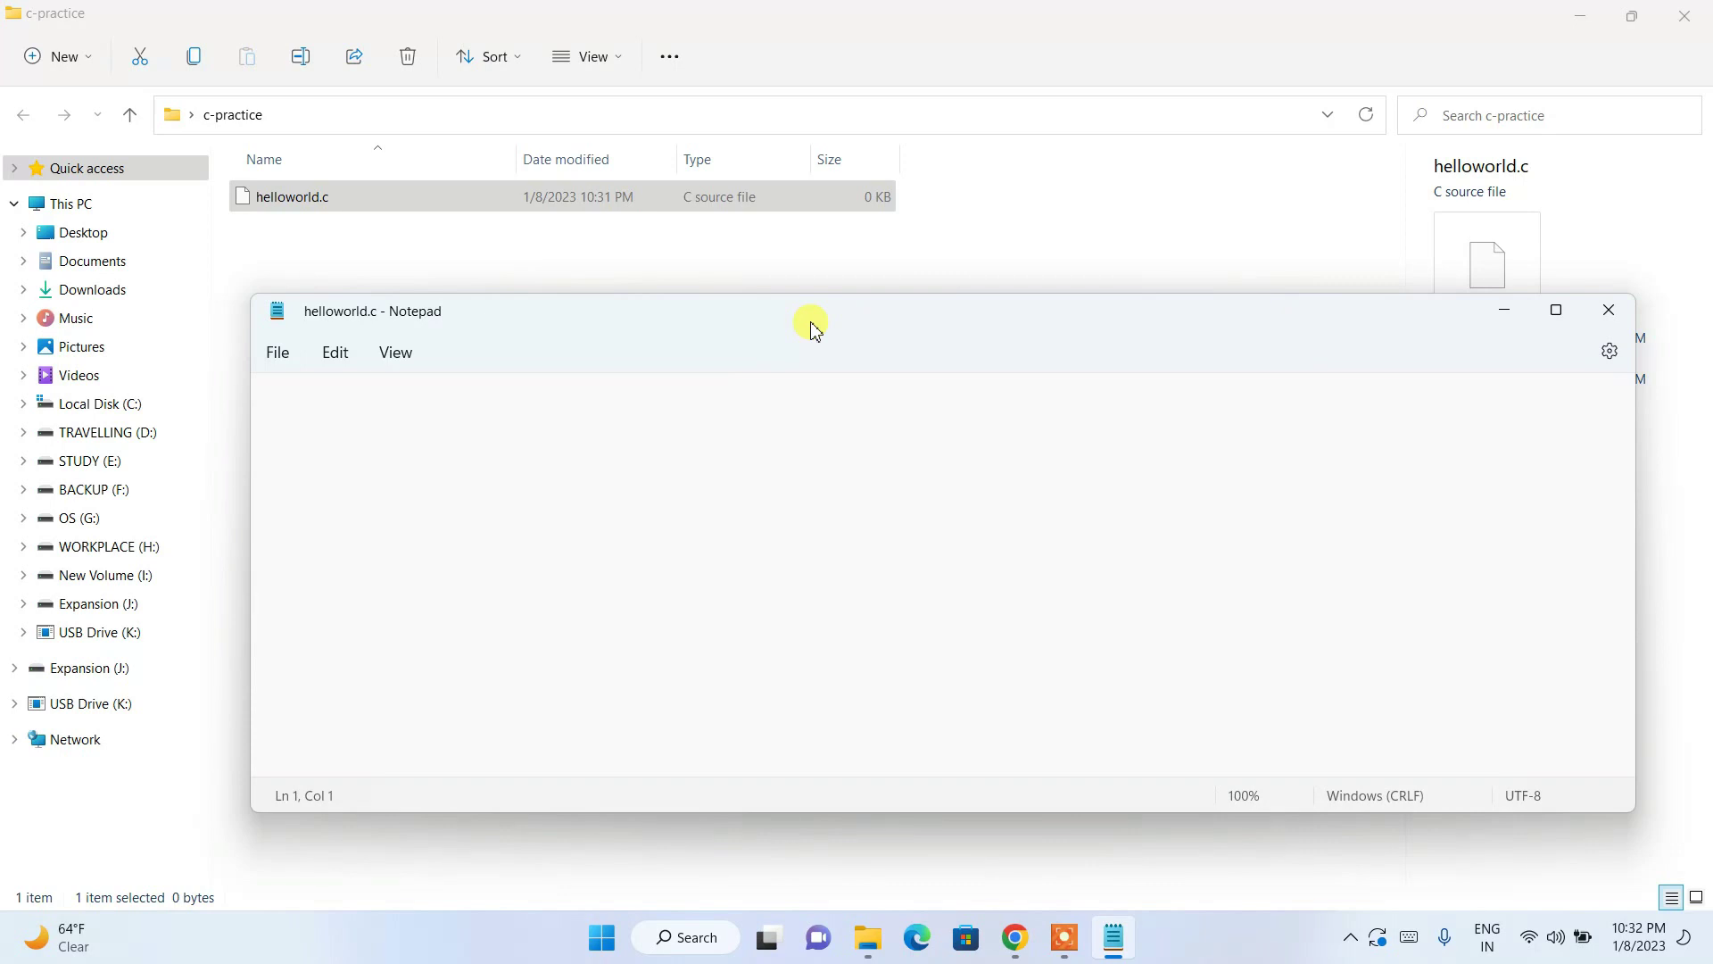
{"action": "type", "text": "#"}
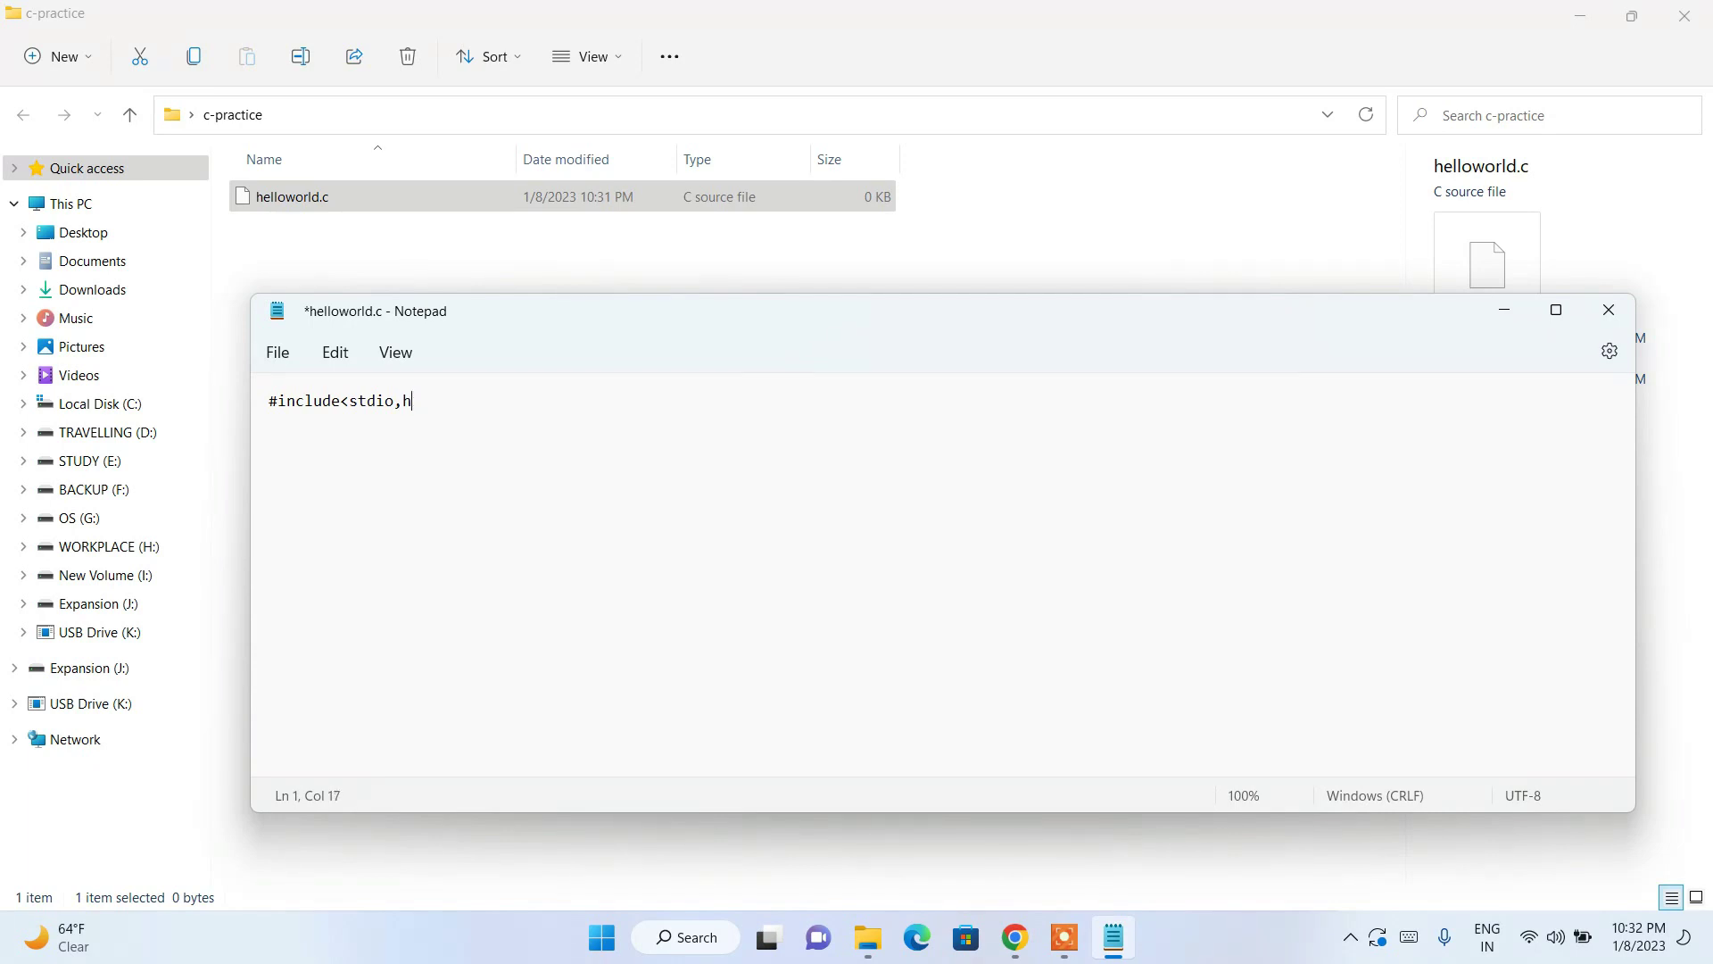
{"action": "type", "text": "include<stdio.h>"}
{"action": "key", "text": "Return"}
{"action": "key", "text": "Return"}
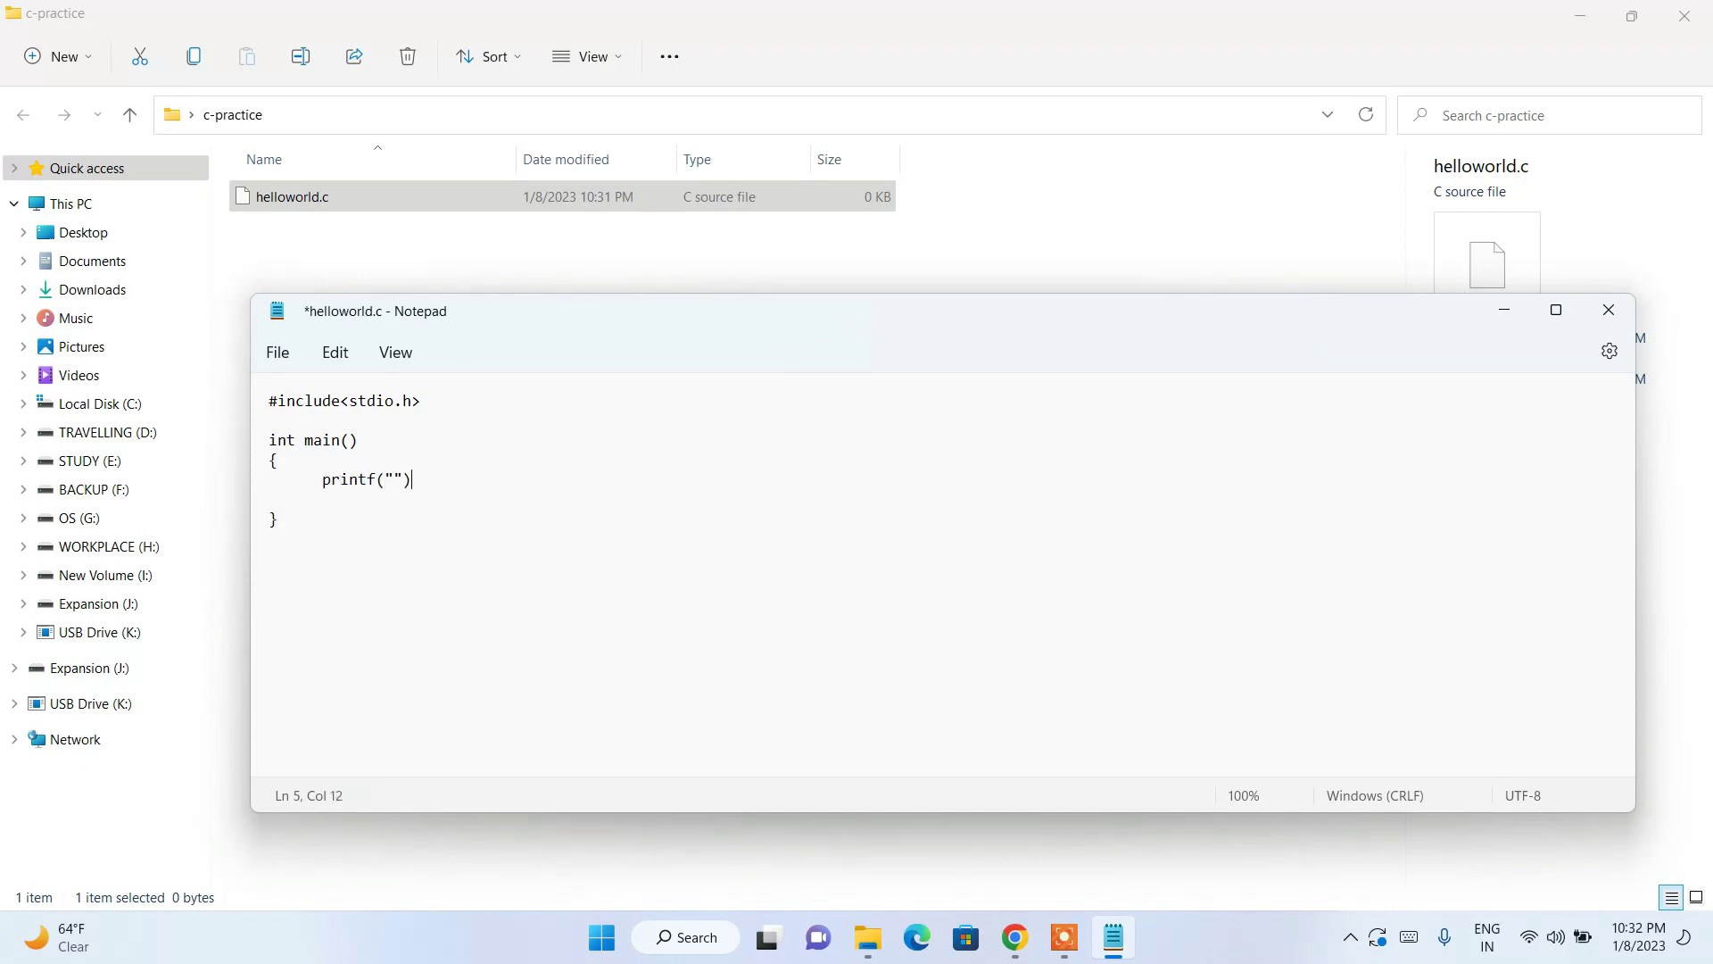
{"action": "type", "text": "Hello World"}
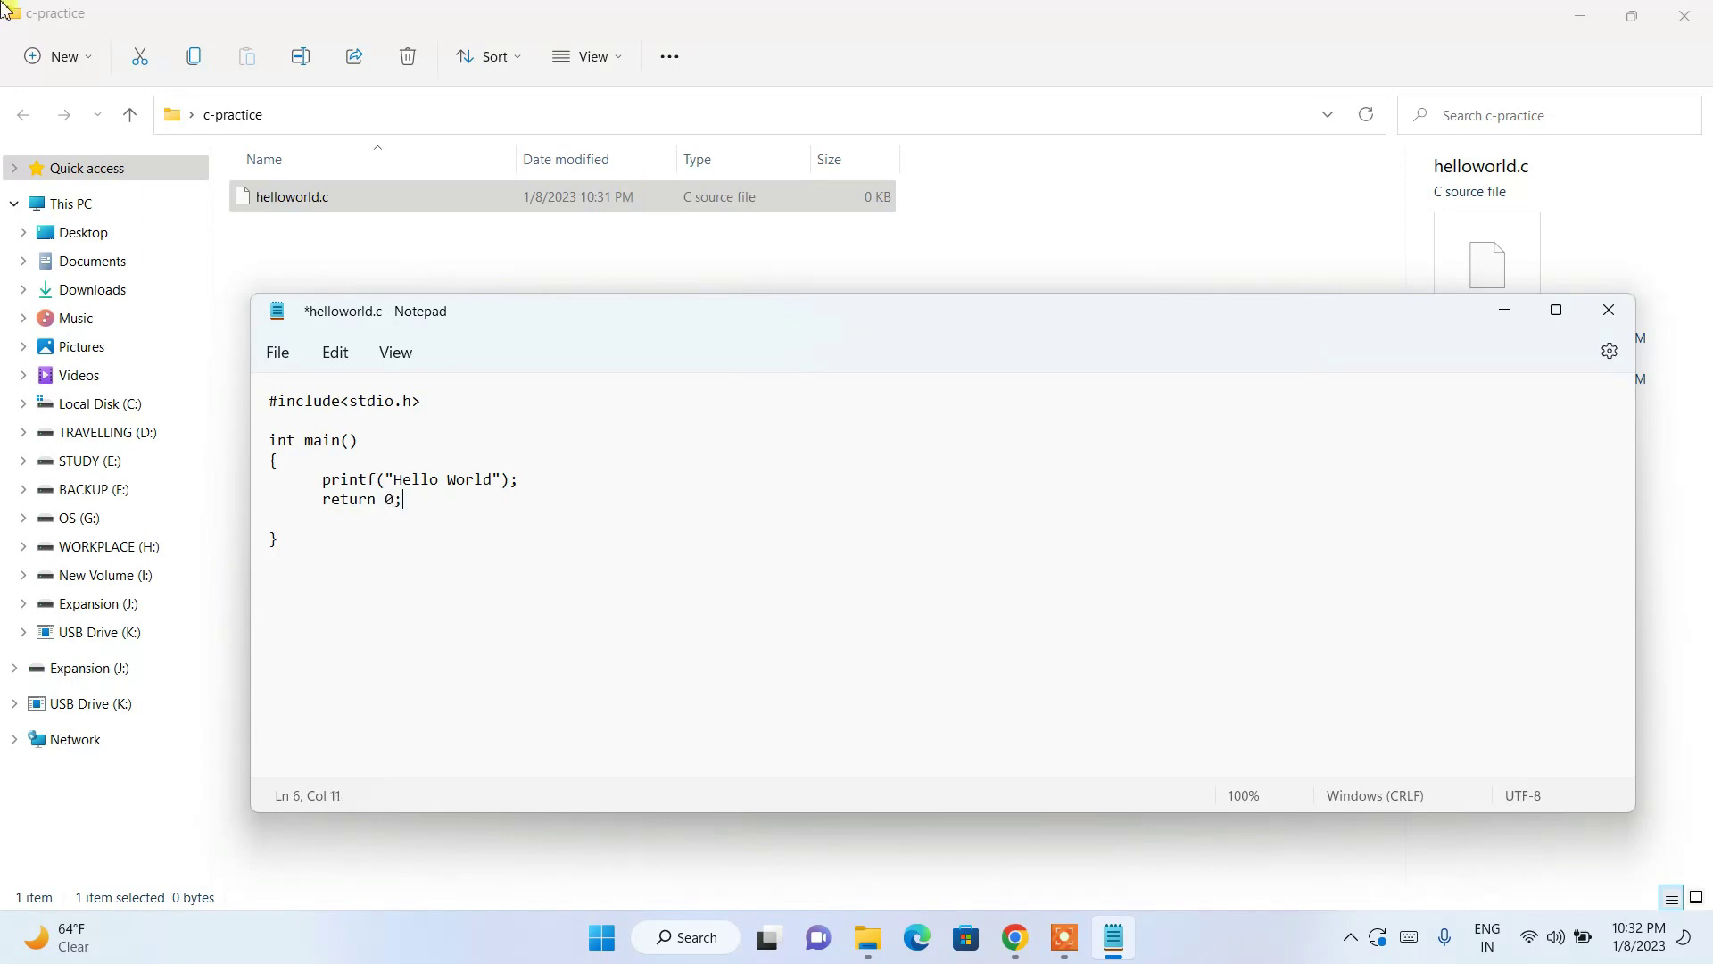
Review the code, highlighting the int return type and the return 0; statement.
{"action": "key", "text": "ctrl+a"}
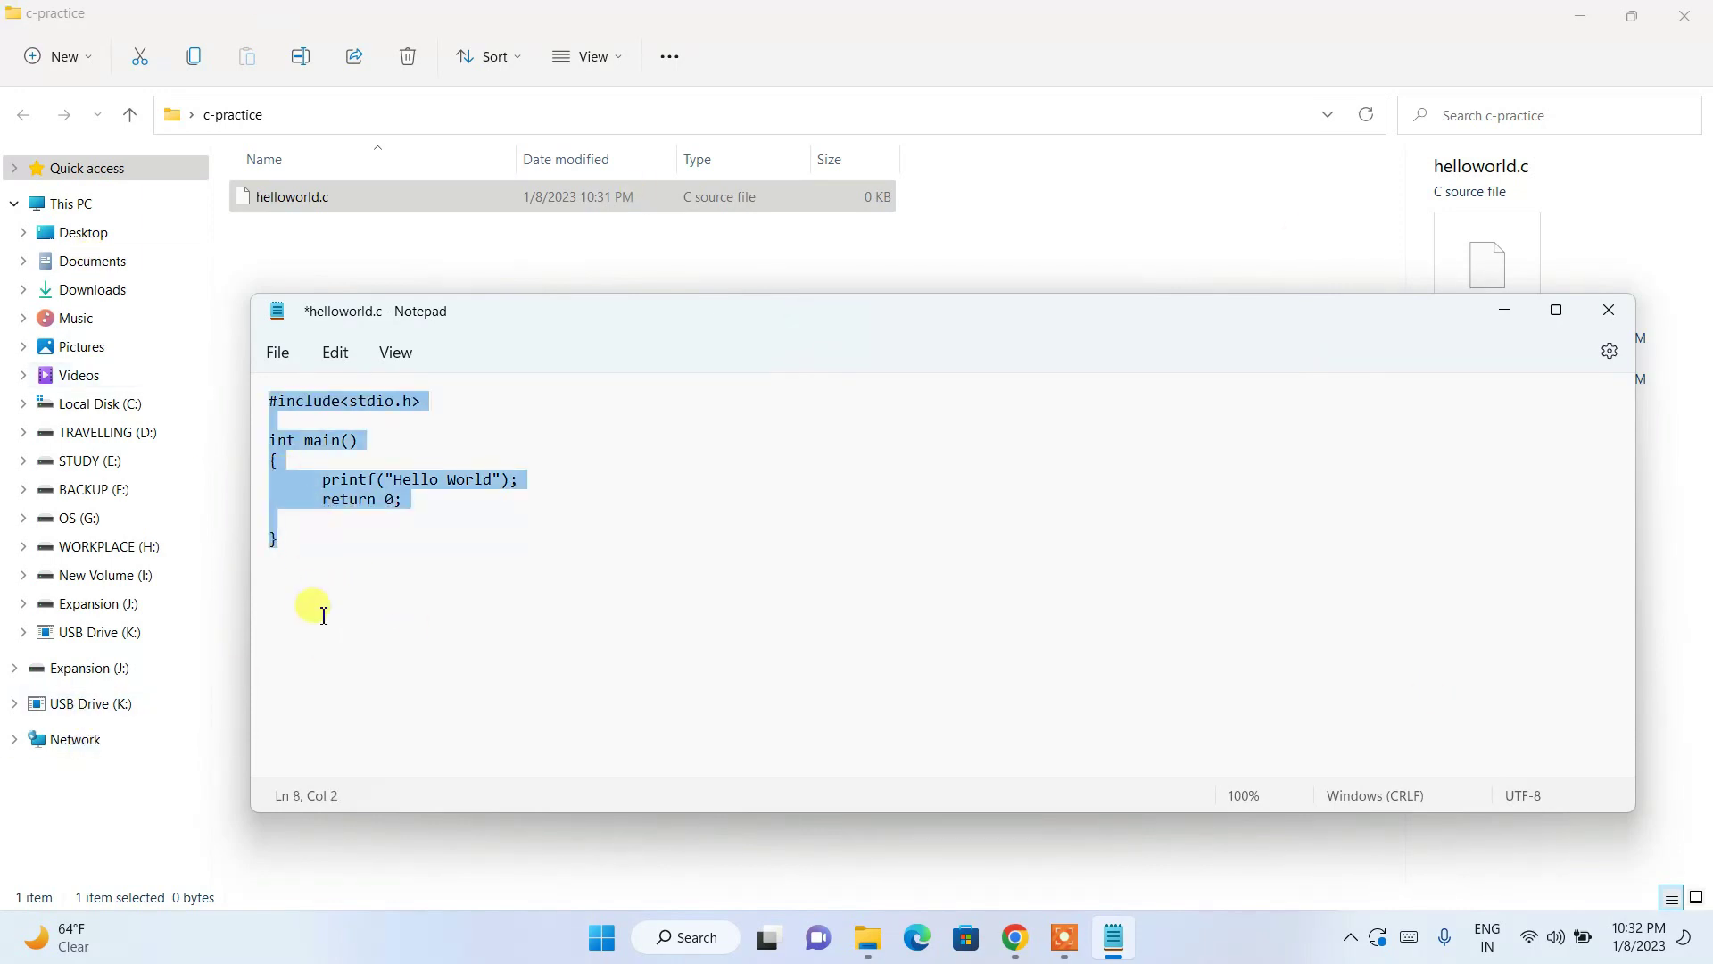
{"action": "left_click", "coordinate": [358, 555]}
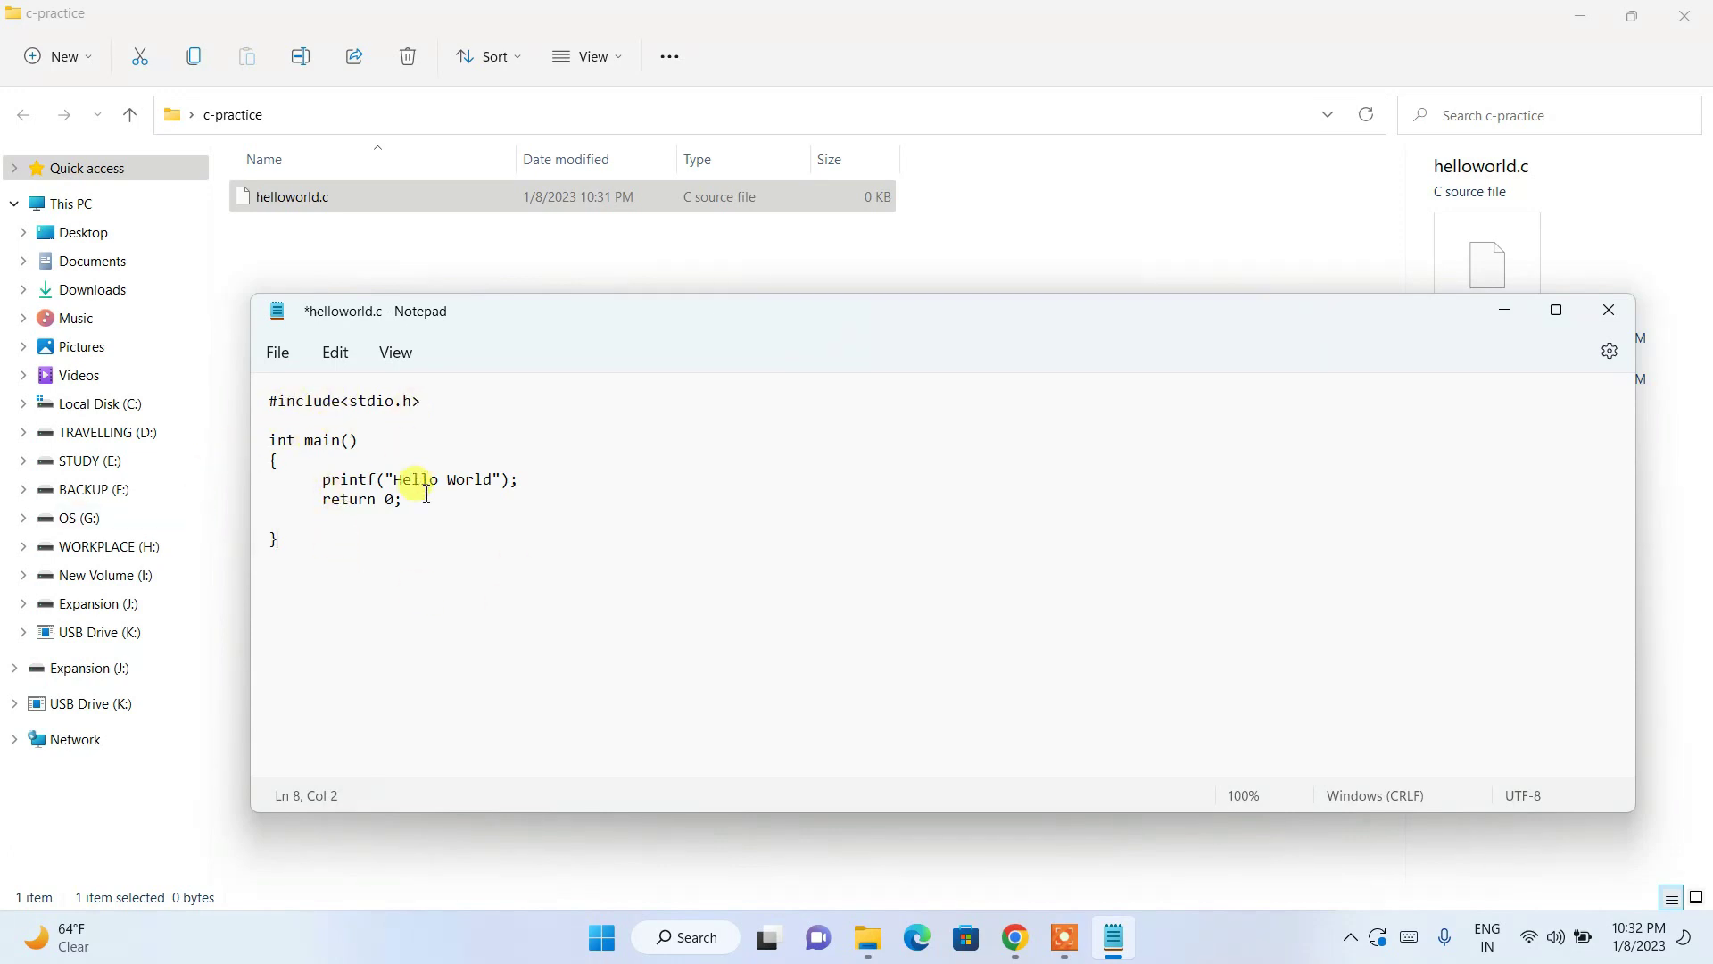
{"action": "key", "text": "ctrl+a"}
{"action": "left_click_drag", "start_coordinate": [336, 500], "coordinate": [450, 505]}
{"action": "left_click_drag", "start_coordinate": [268, 441], "coordinate": [292, 445]}
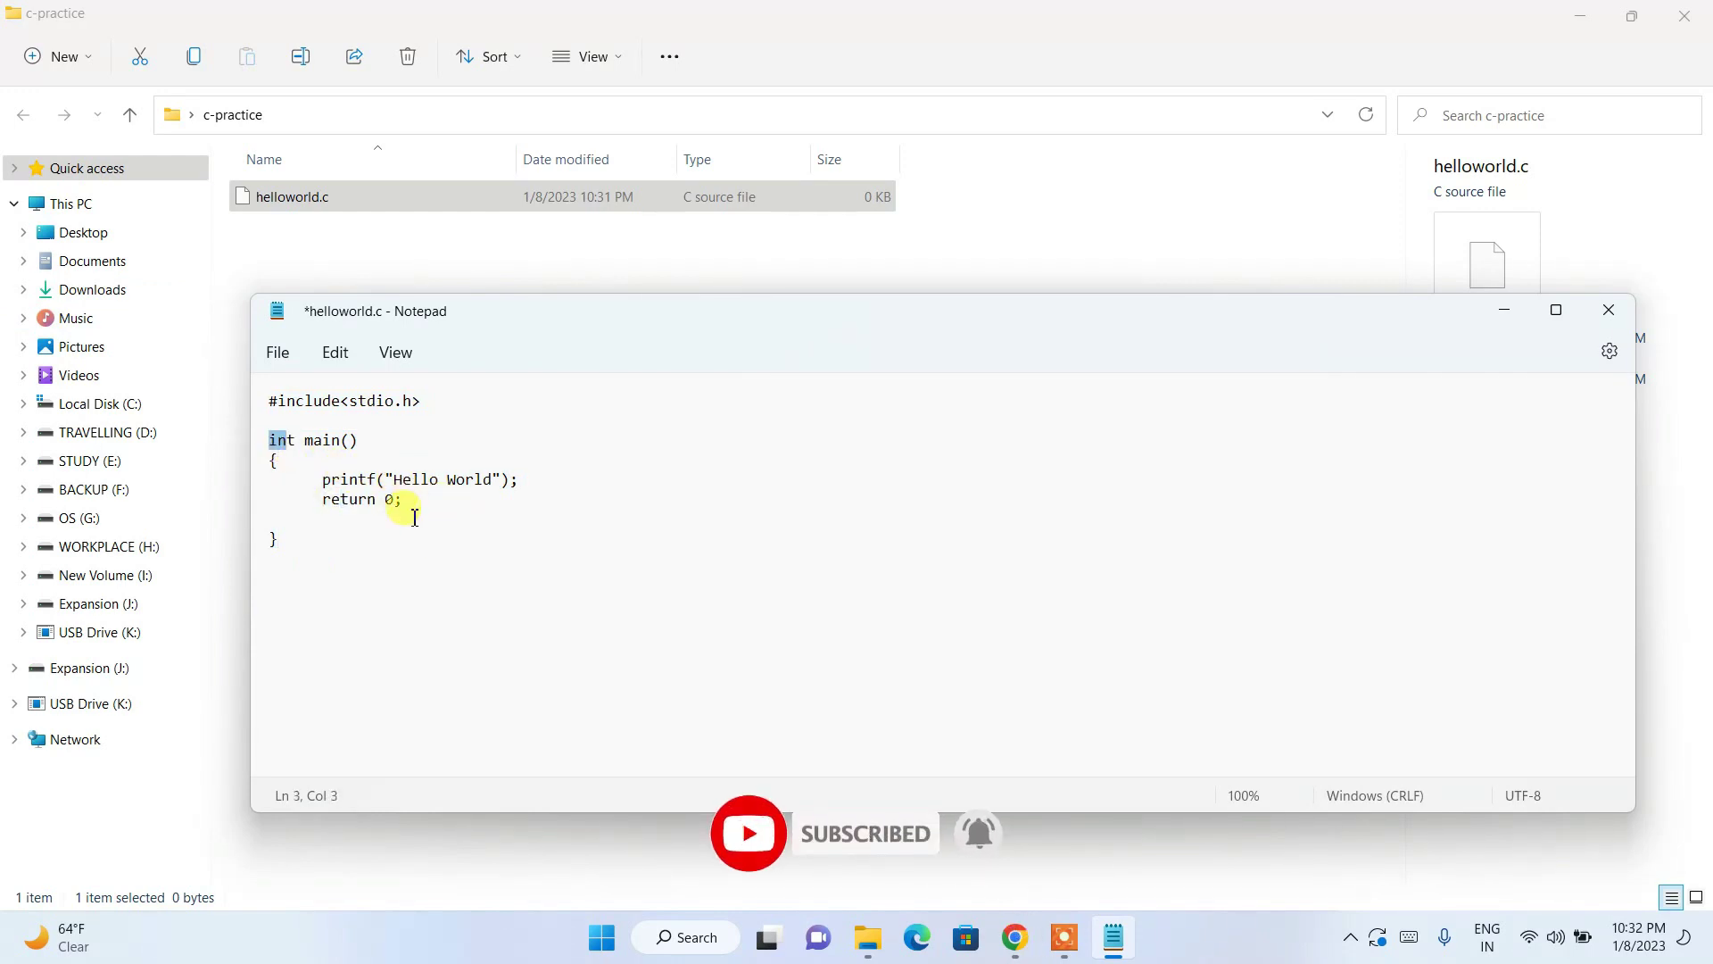
{"action": "left_click", "coordinate": [393, 500]}
{"action": "left_click", "coordinate": [407, 499]}
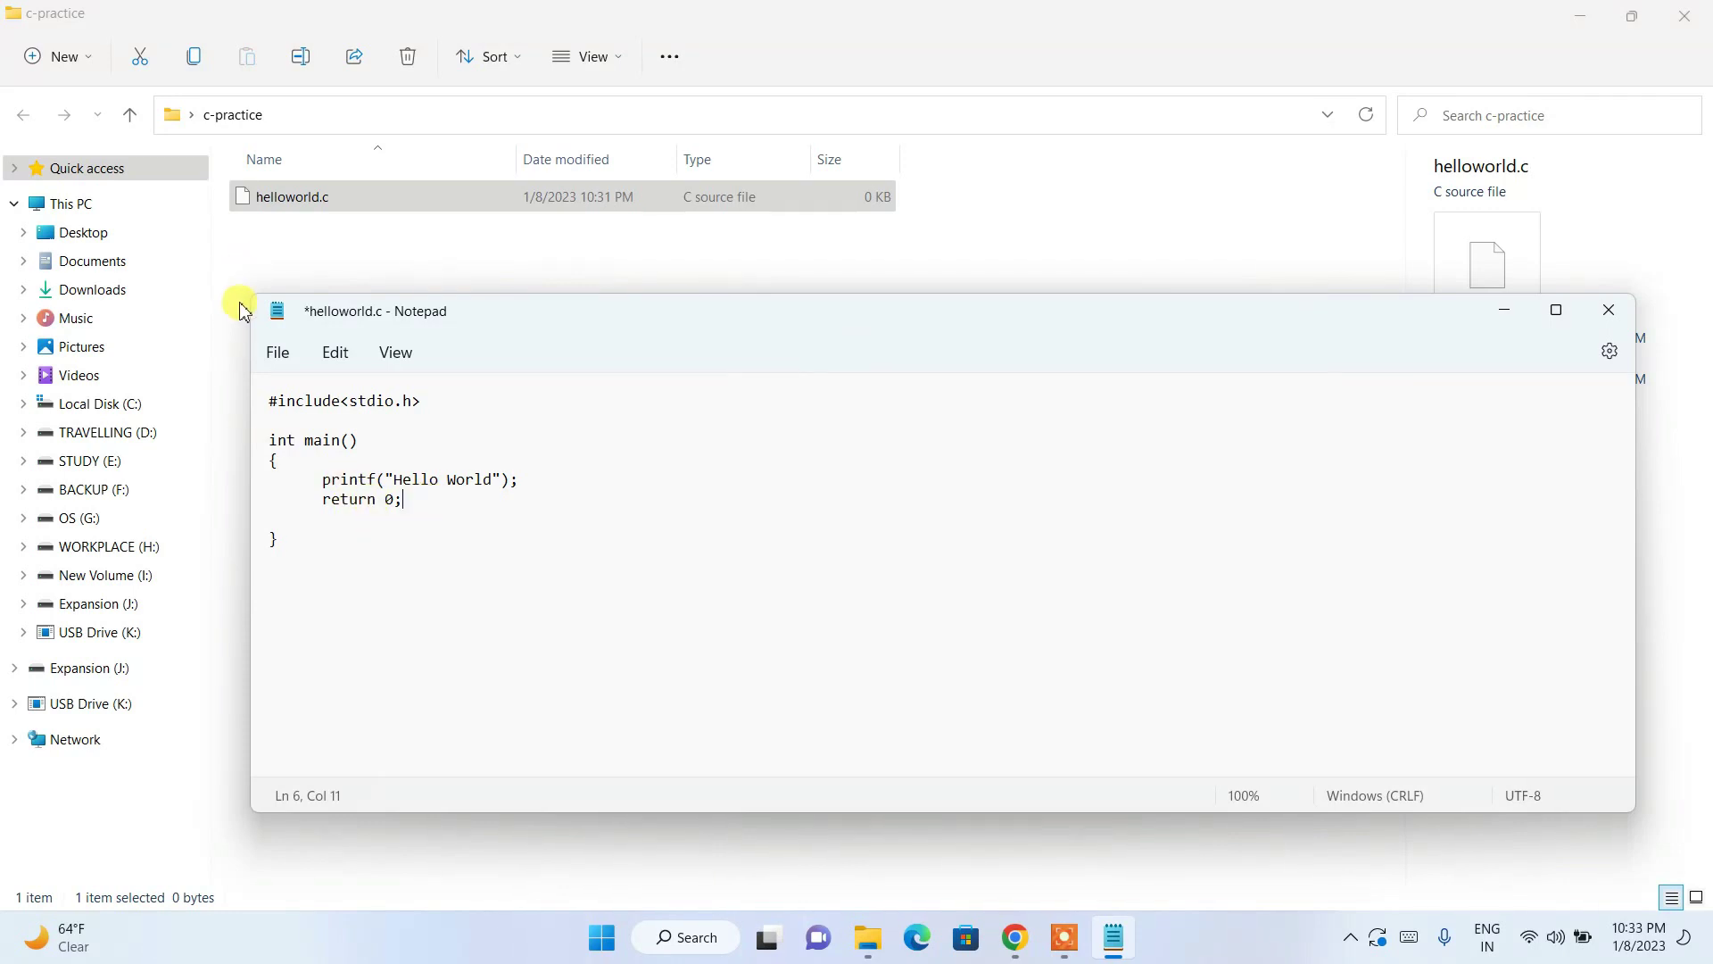
Save helloworld.c from the File menu and return to the c-practice folder window.
{"action": "left_click", "coordinate": [279, 357]}
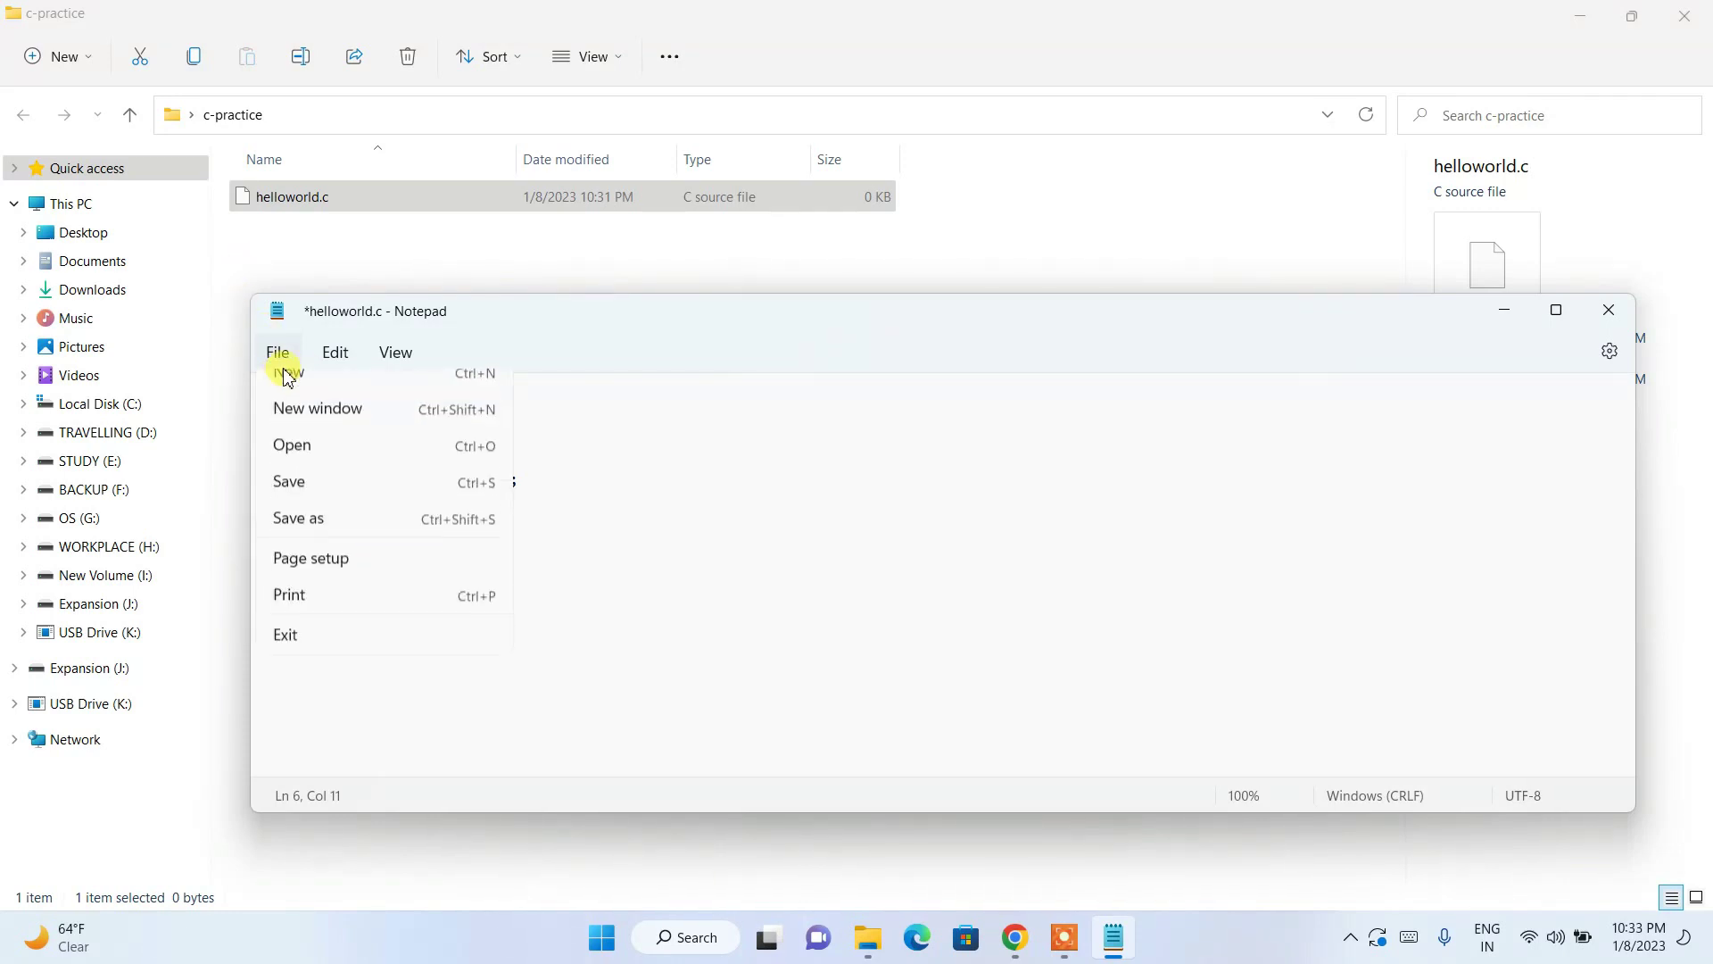
{"action": "left_click", "coordinate": [297, 497]}
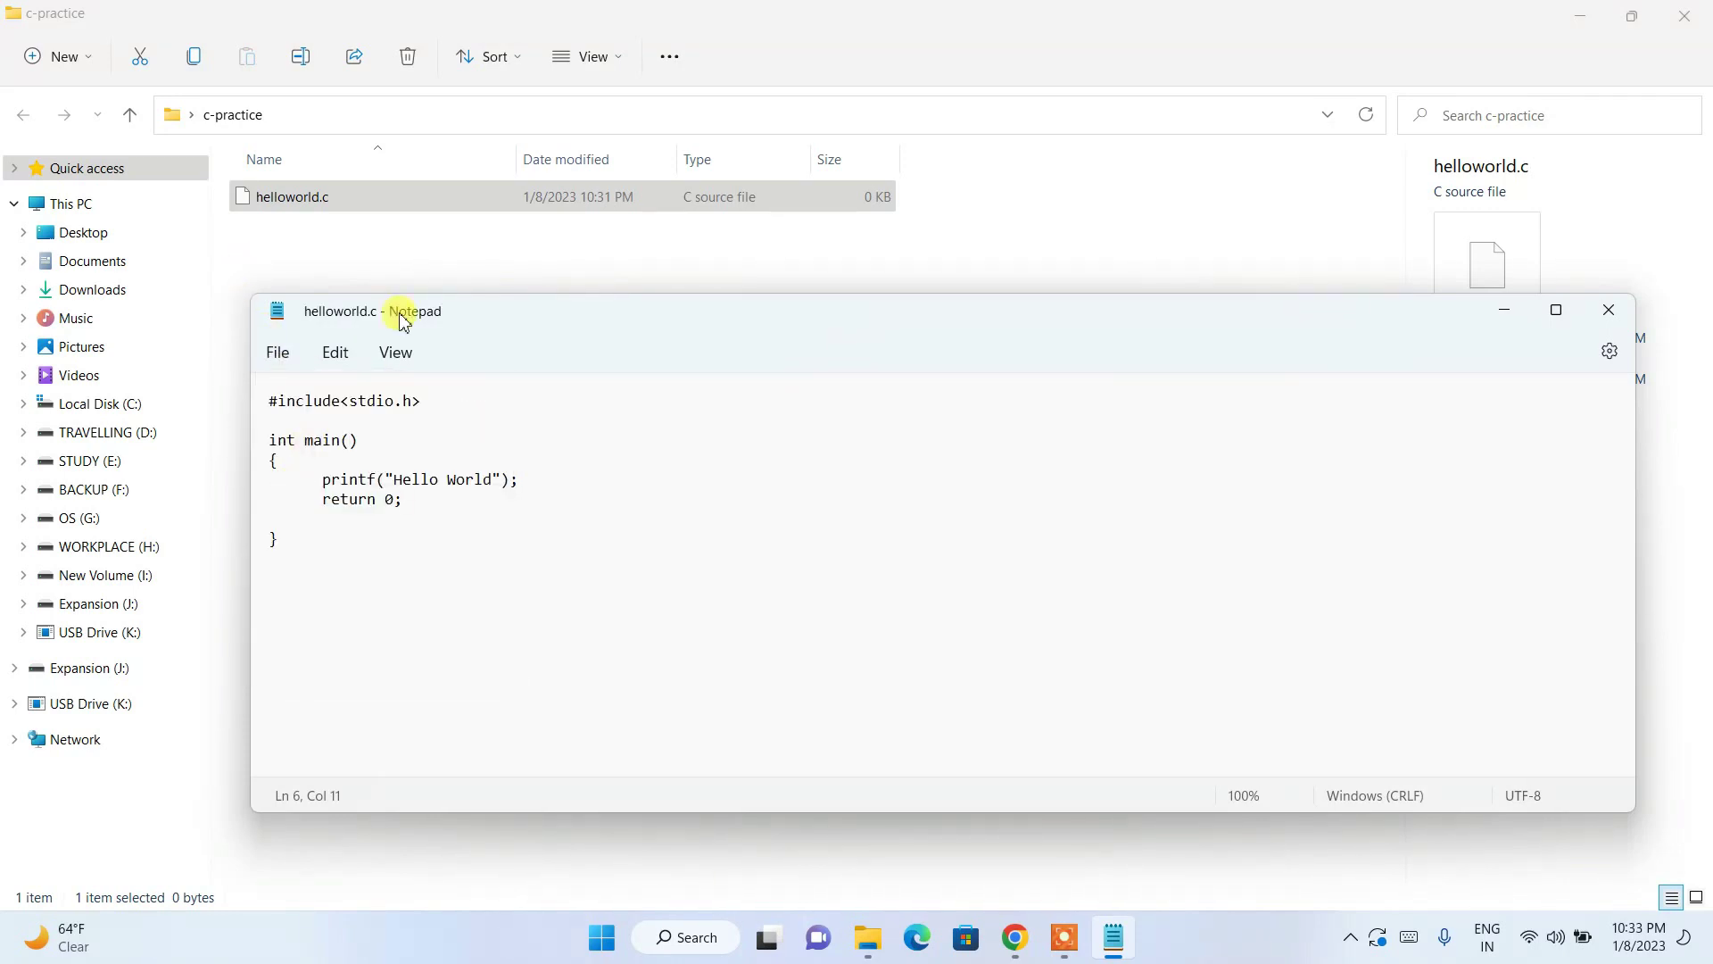
{"action": "left_click", "coordinate": [432, 269]}
Open a Command Prompt in c-practice by entering cmd in Explorer's address bar.
{"action": "left_click", "coordinate": [386, 113]}
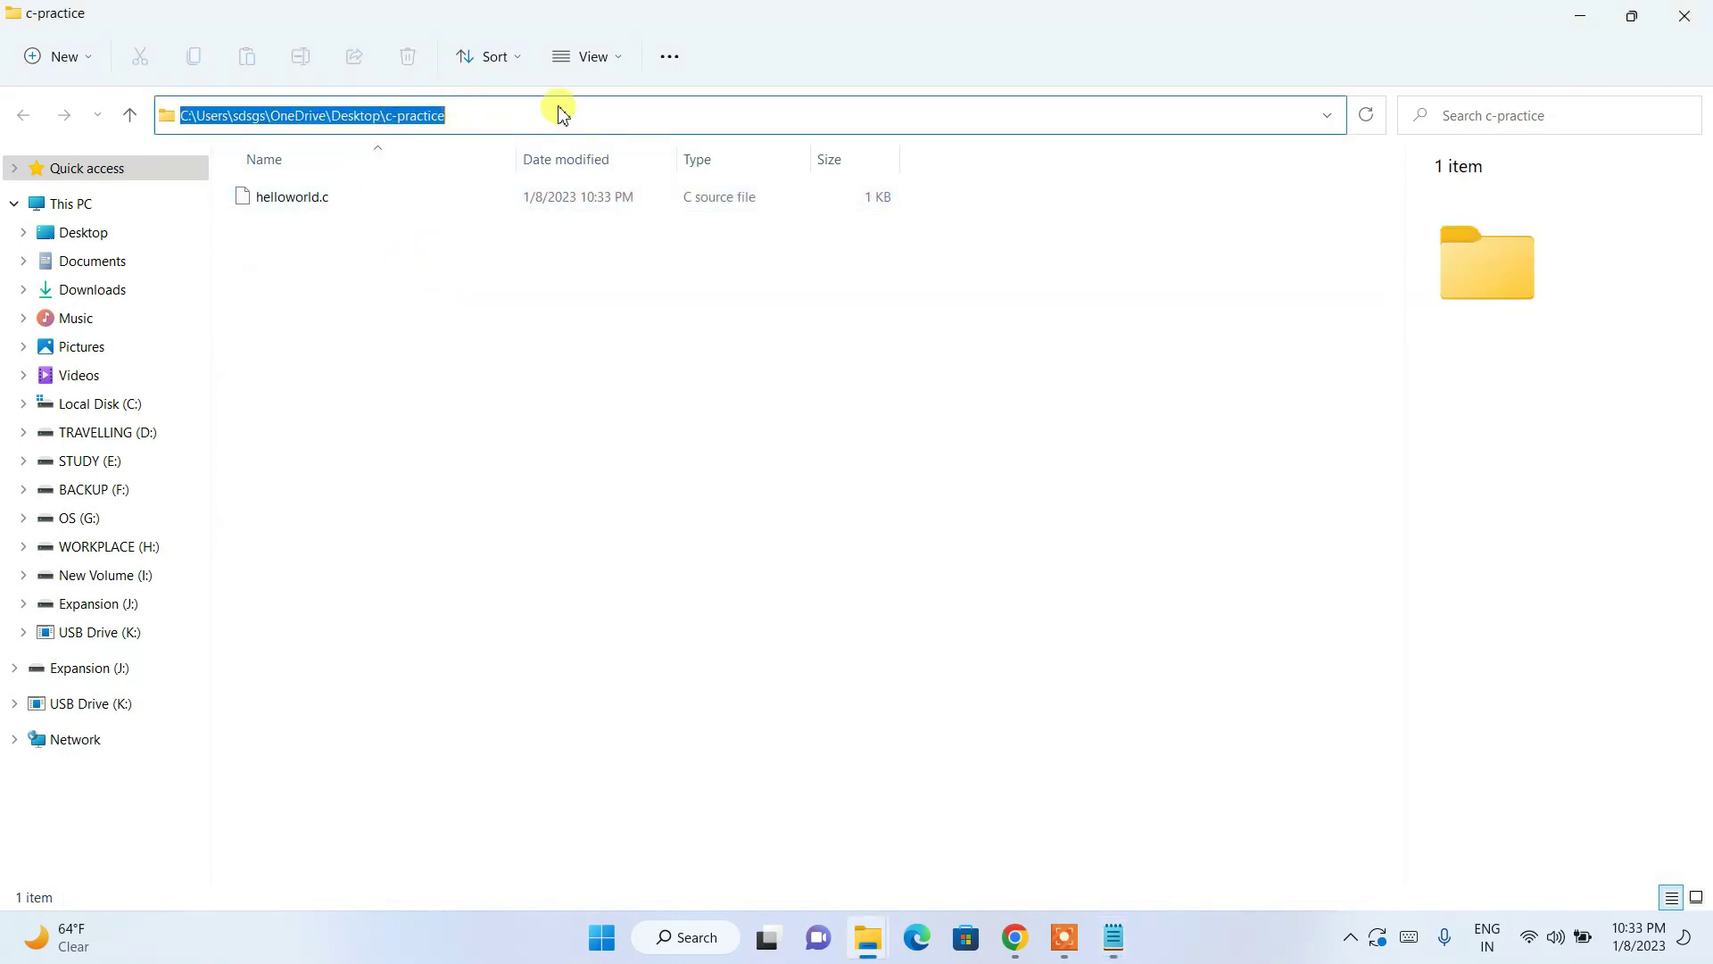
{"action": "type", "text": "cmd"}
{"action": "key", "text": "Return"}
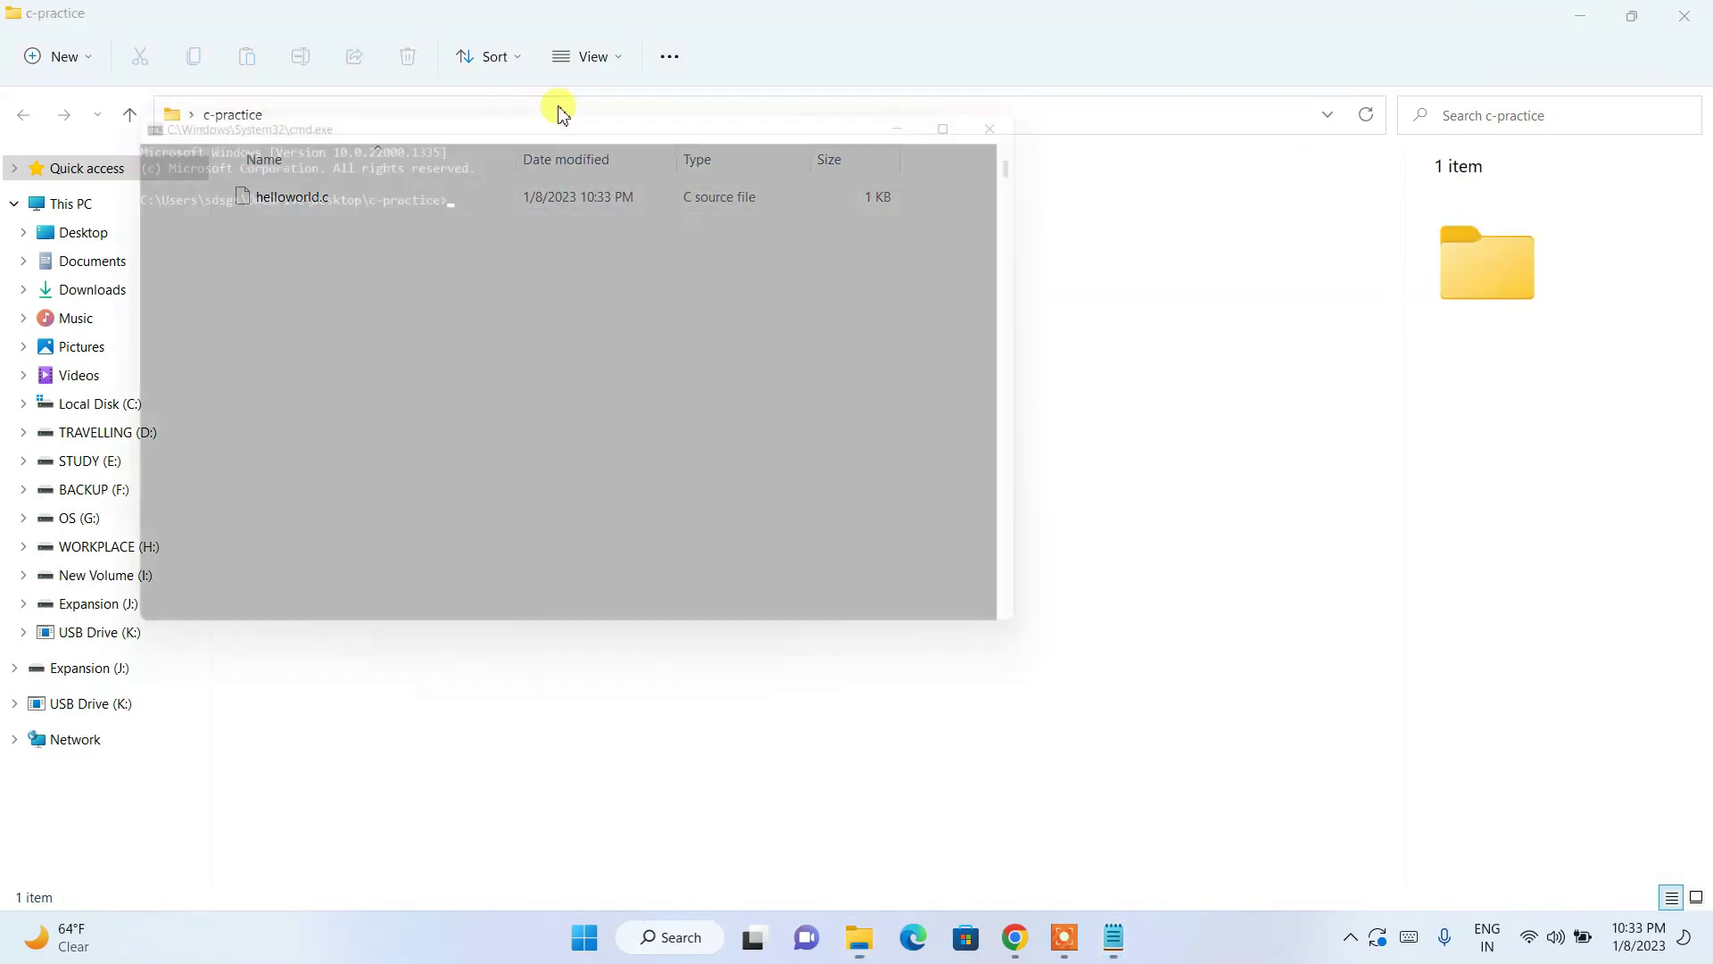
{"action": "left_click_drag", "start_coordinate": [559, 107], "coordinate": [674, 286]}
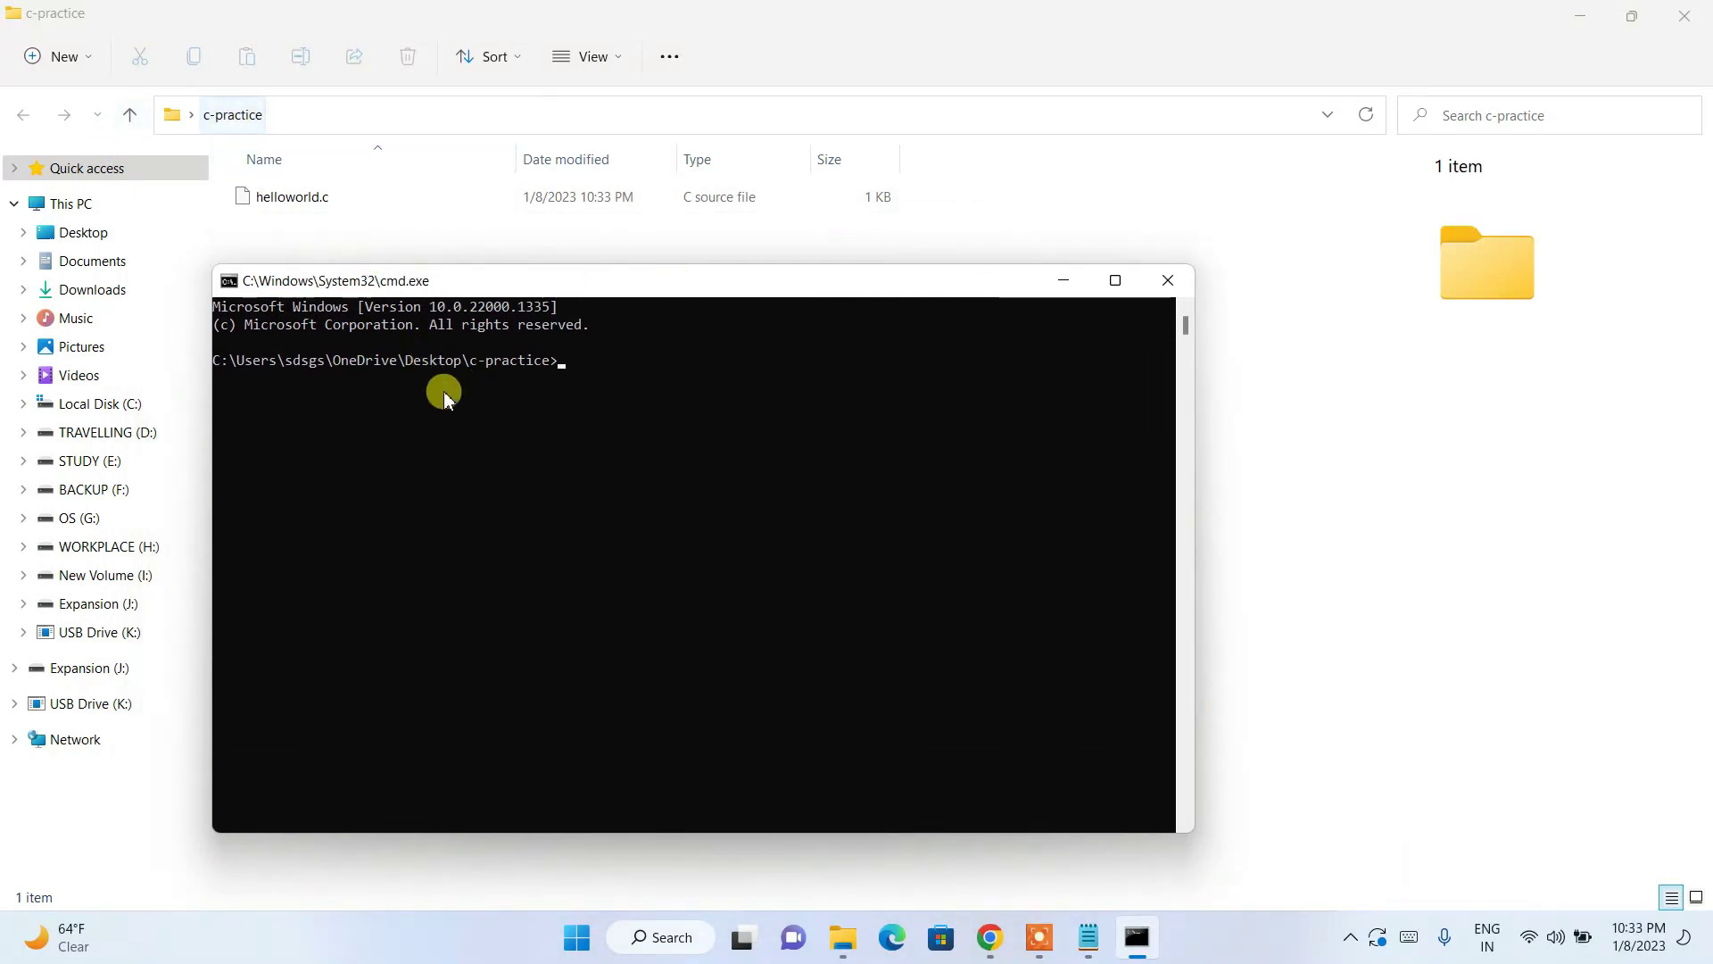
Compile the source with gcc helloworld.c to produce a.exe.
{"action": "left_click_drag", "start_coordinate": [401, 363], "coordinate": [566, 363]}
{"action": "left_click", "coordinate": [499, 371]}
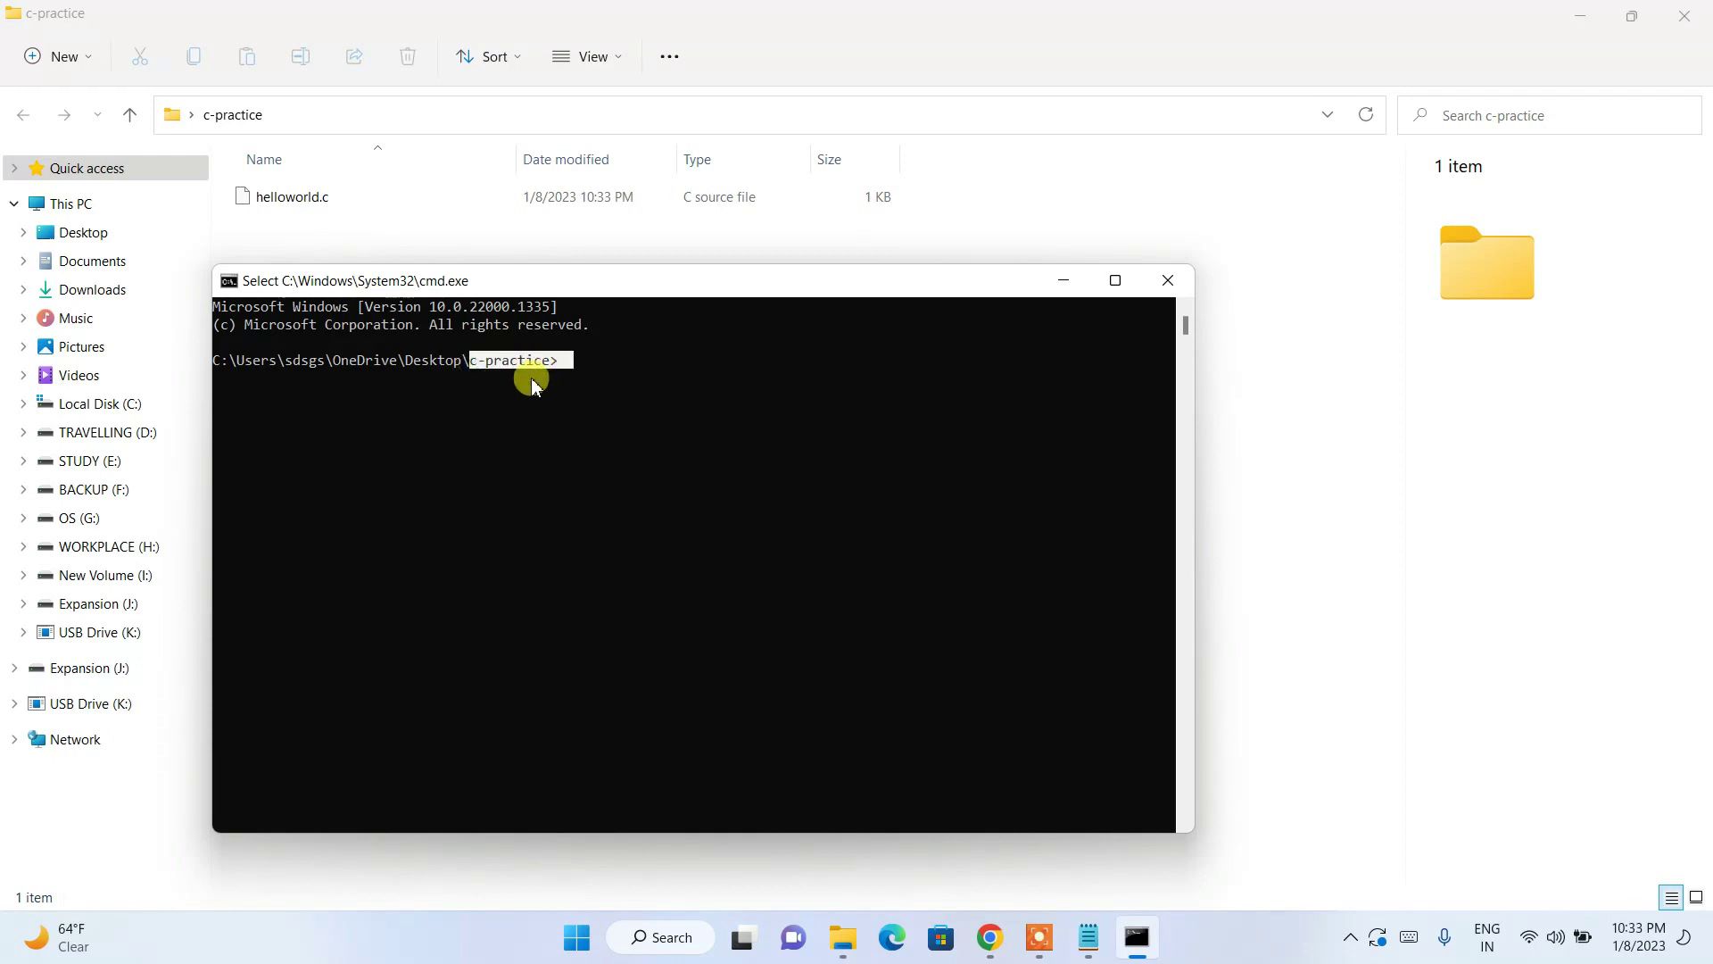
{"action": "left_click", "coordinate": [529, 375]}
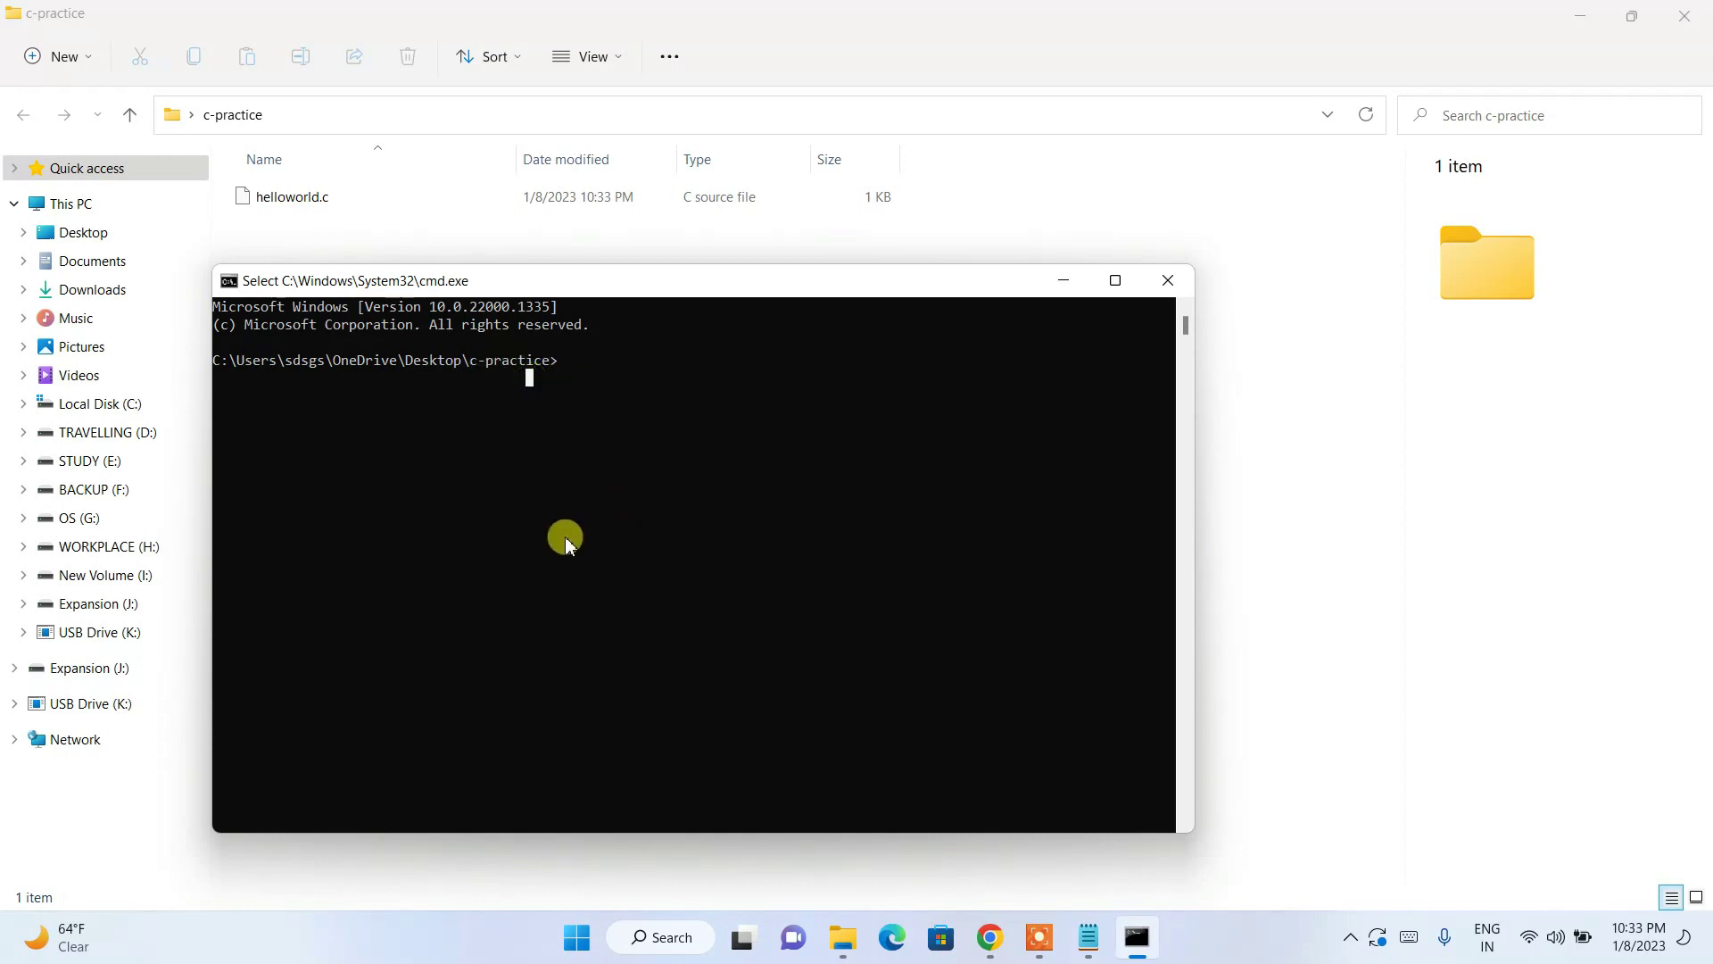
{"action": "type", "text": "gcc"}
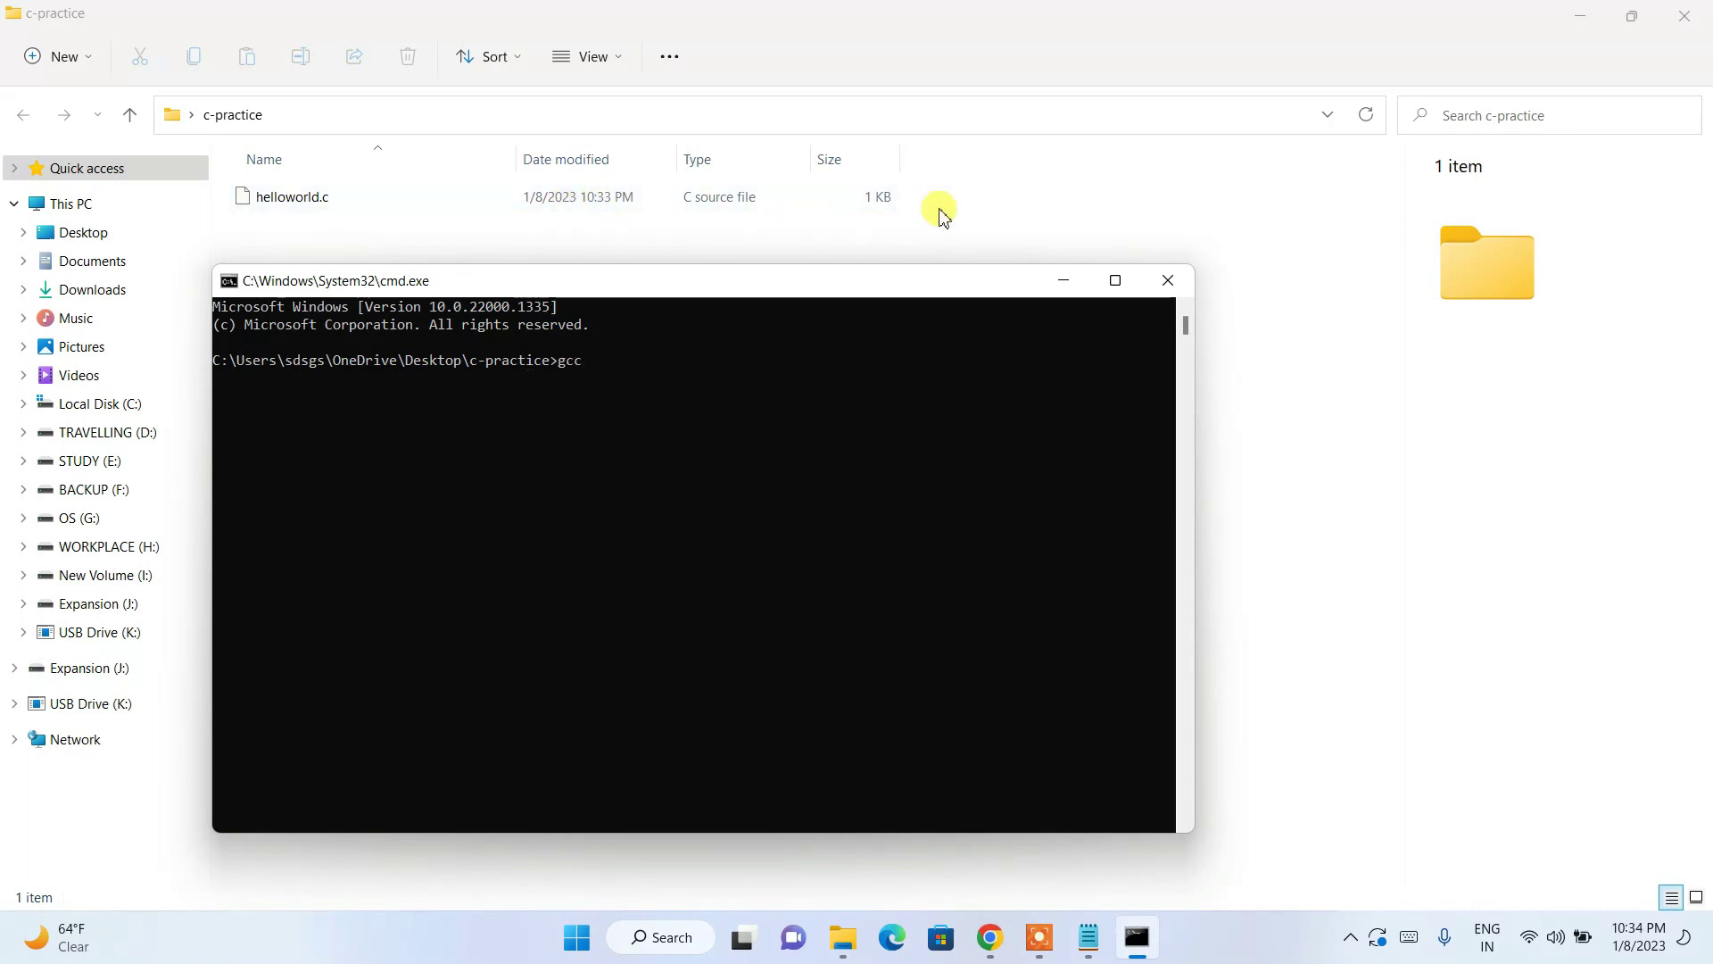
{"action": "type", "text": " helloworld.c"}
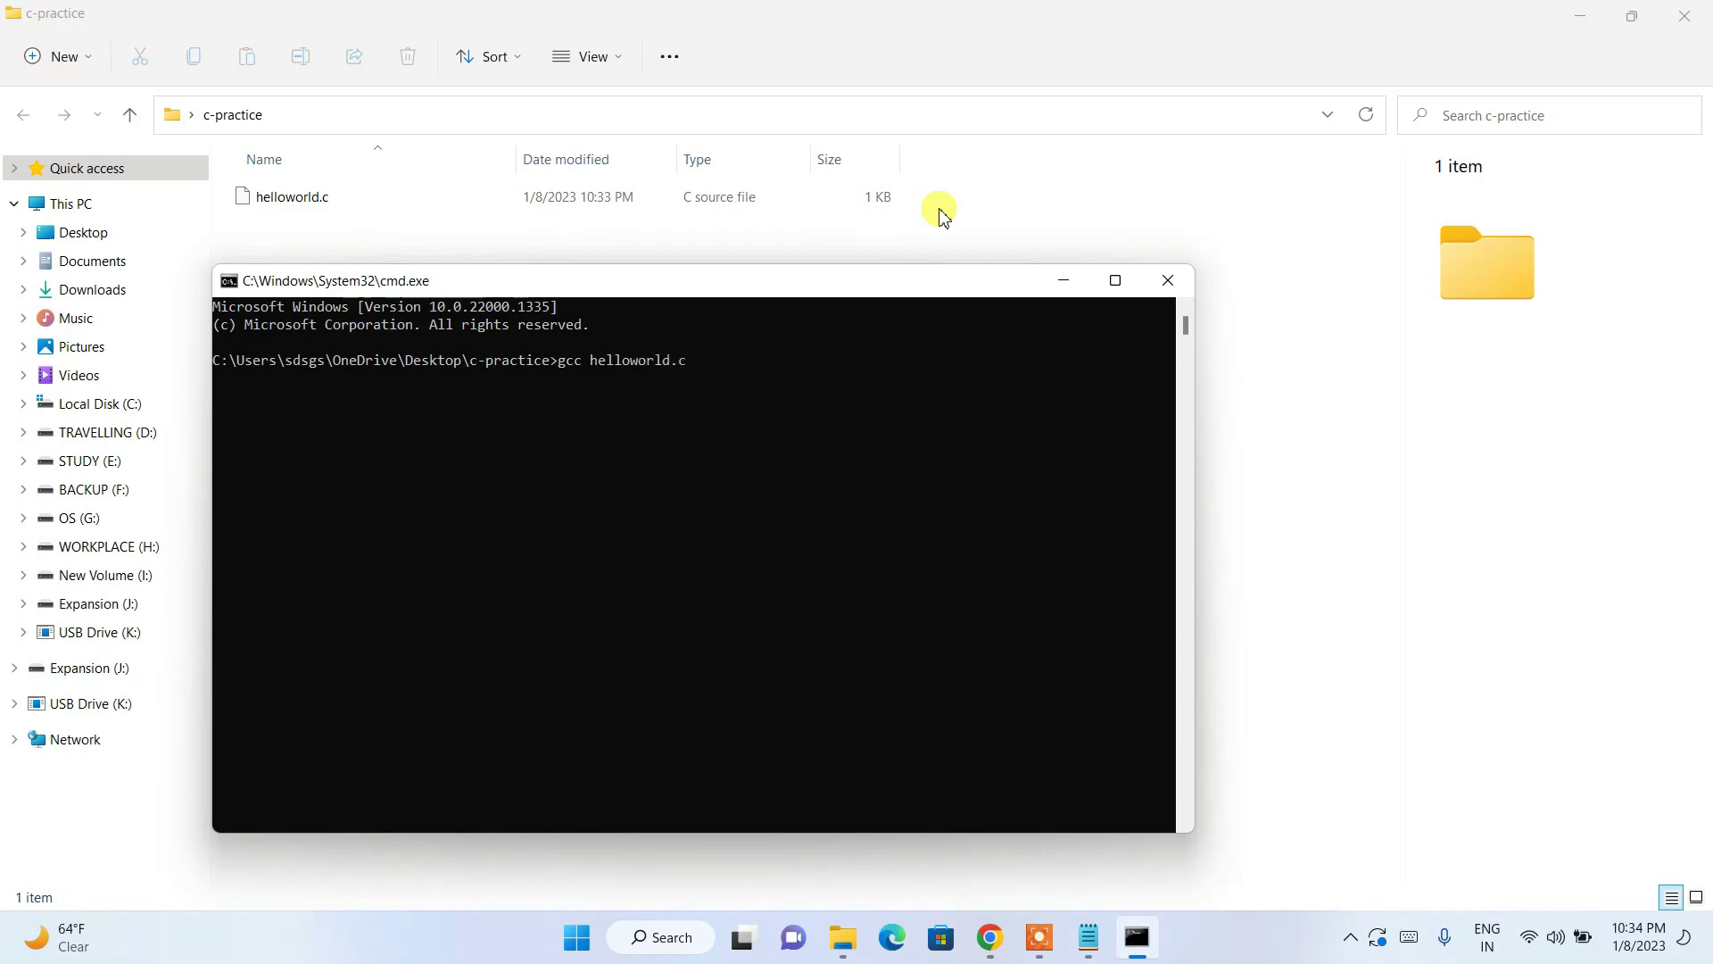
{"action": "key", "text": "Return"}
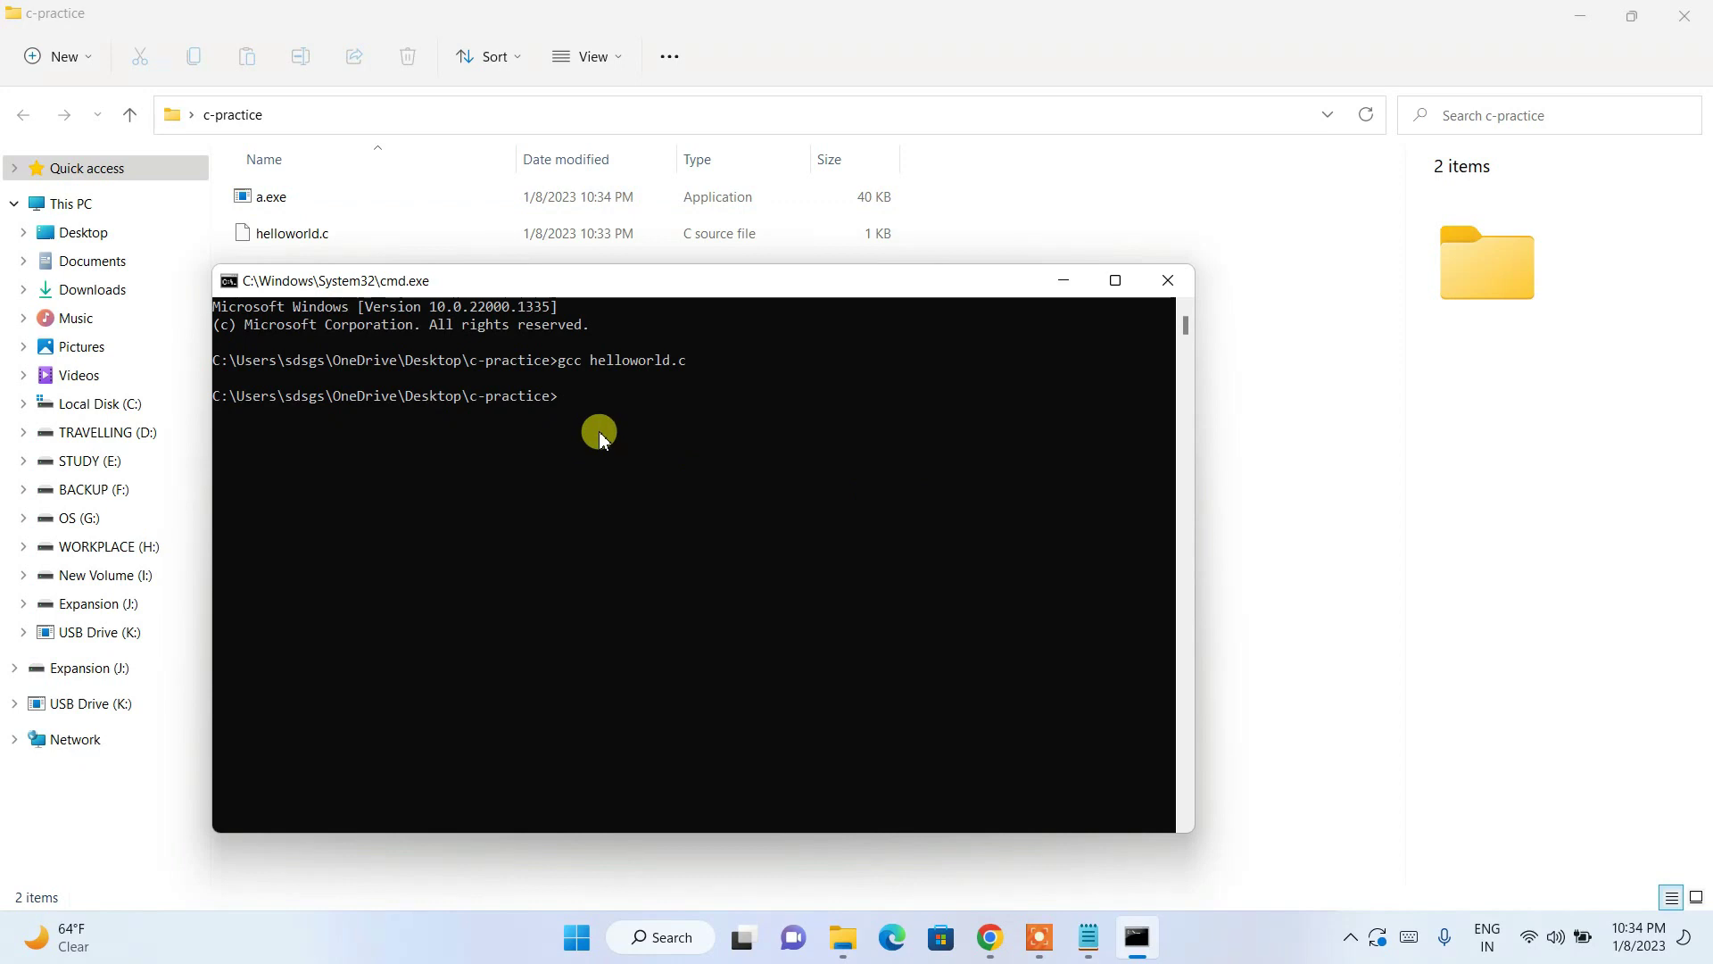
Run a to print Hello World, and place the Notepad code beside the output.
{"action": "key", "text": "Return"}
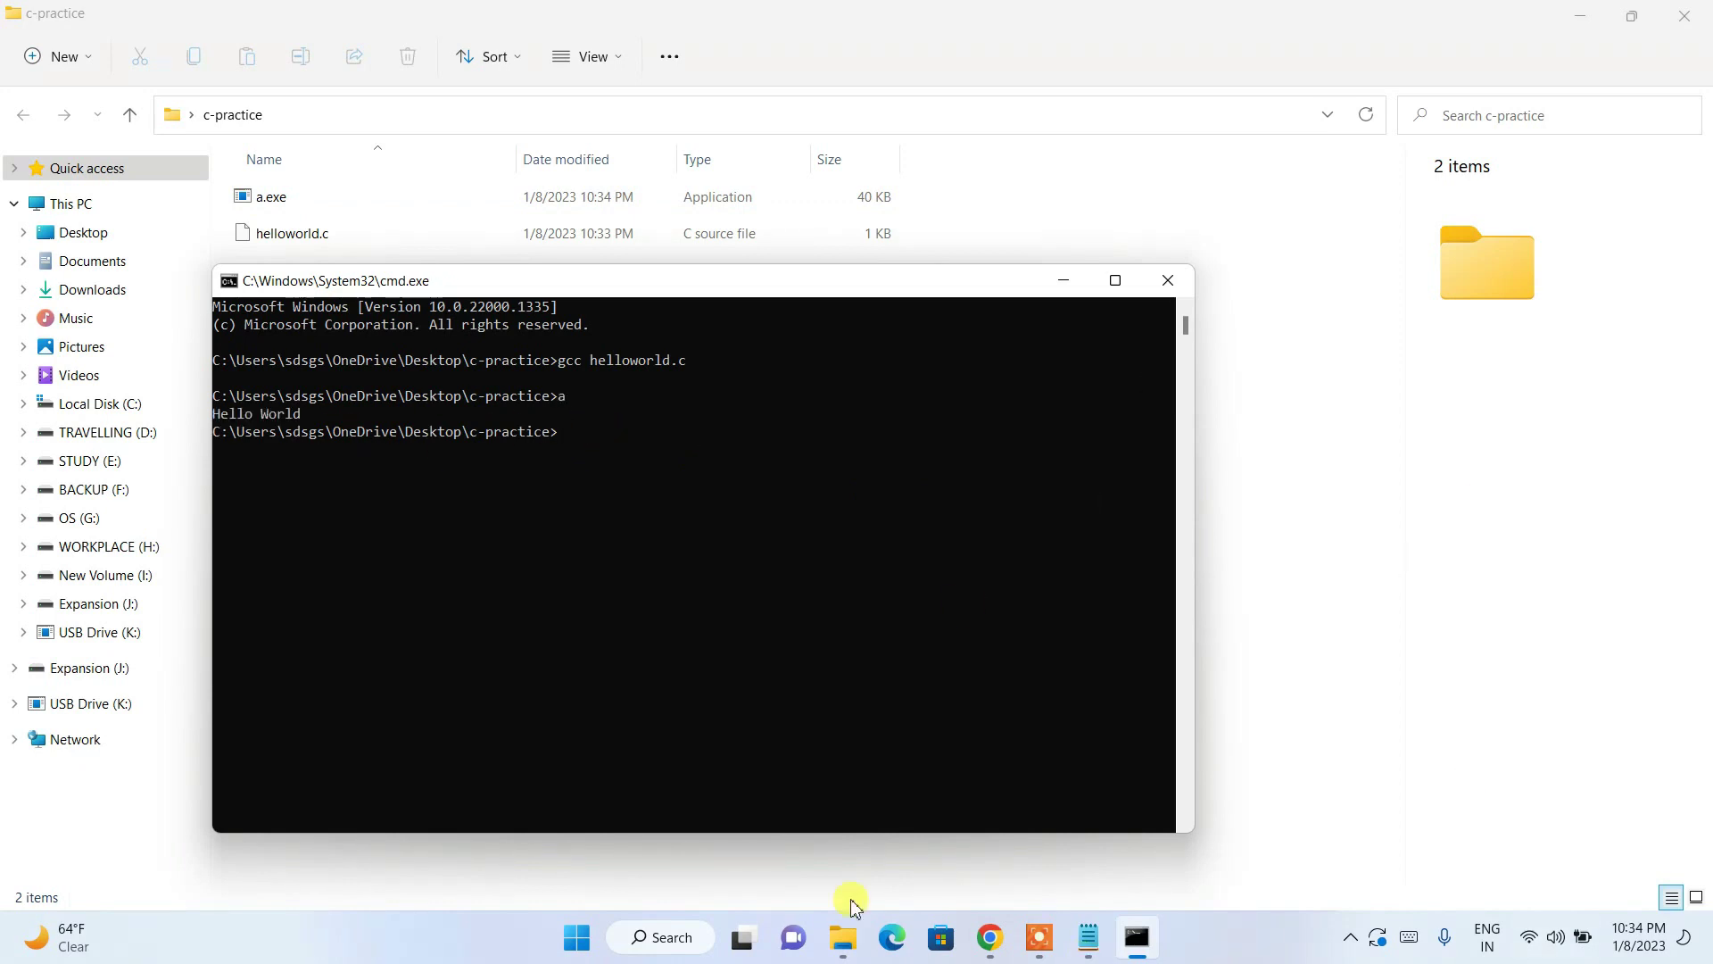
{"action": "left_click", "coordinate": [1092, 948]}
{"action": "left_click_drag", "start_coordinate": [520, 321], "coordinate": [965, 268]}
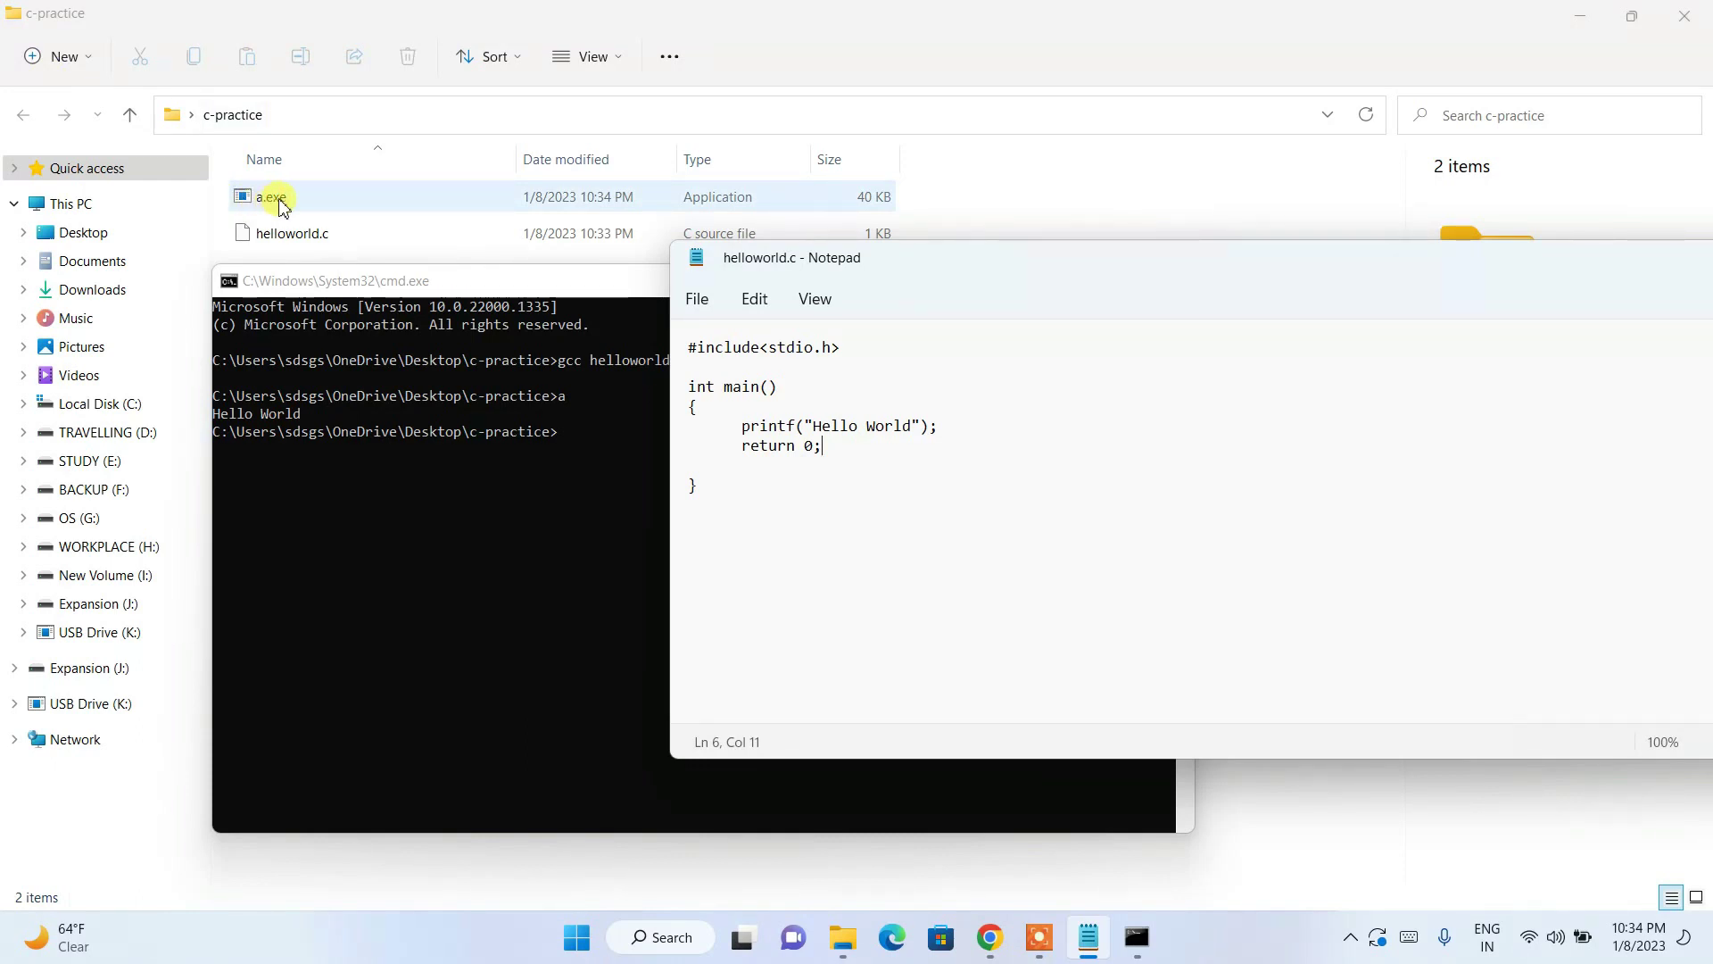
{"action": "left_click", "coordinate": [560, 481]}
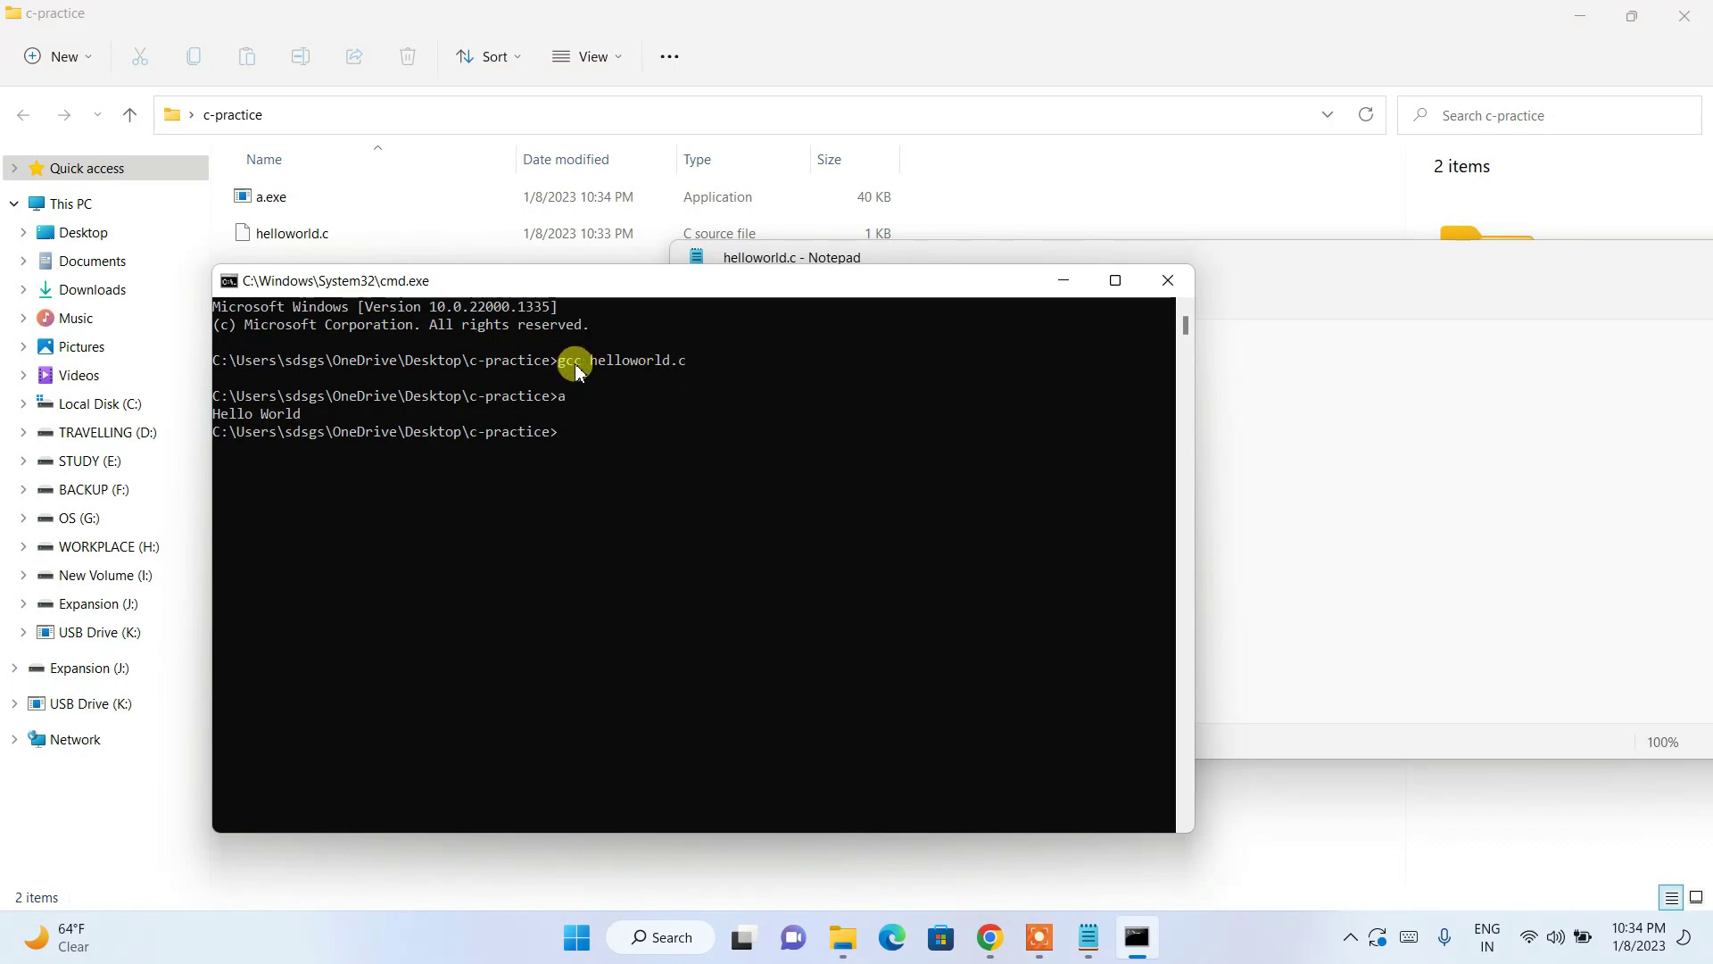
Bring the helloworld.c code to the front and briefly select all of it.
{"action": "left_click", "coordinate": [1268, 403]}
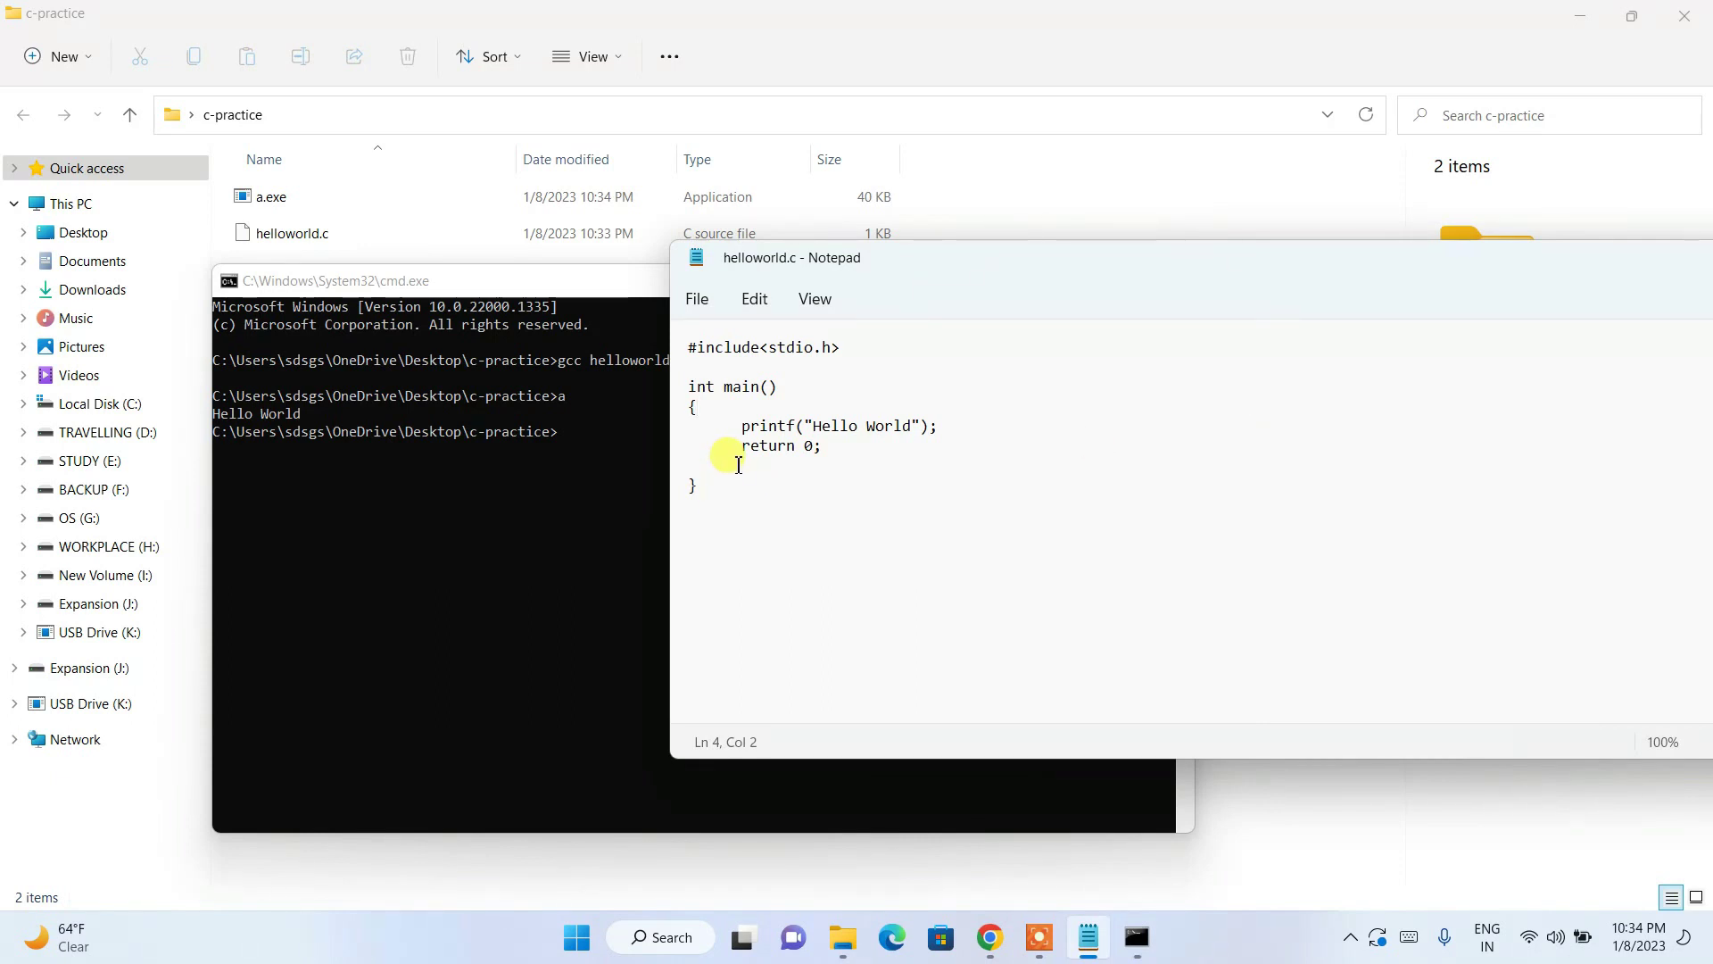
{"action": "left_click", "coordinate": [714, 485]}
{"action": "key", "text": "ctrl+a"}
{"action": "left_click", "coordinate": [817, 512]}
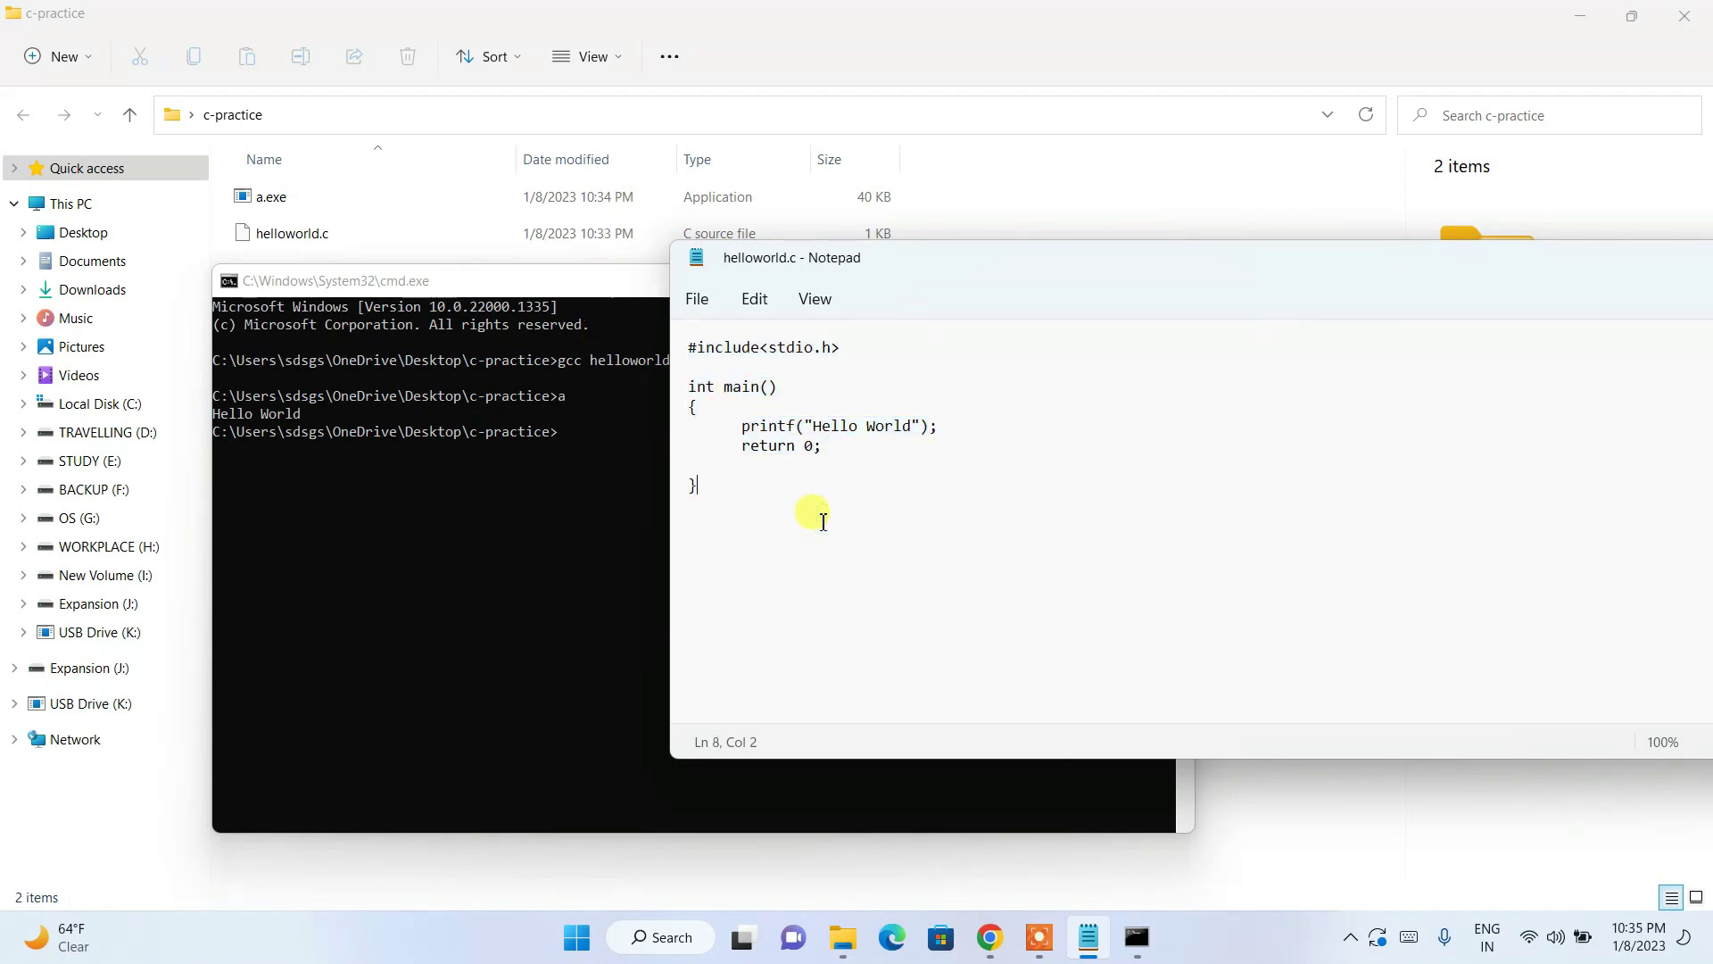